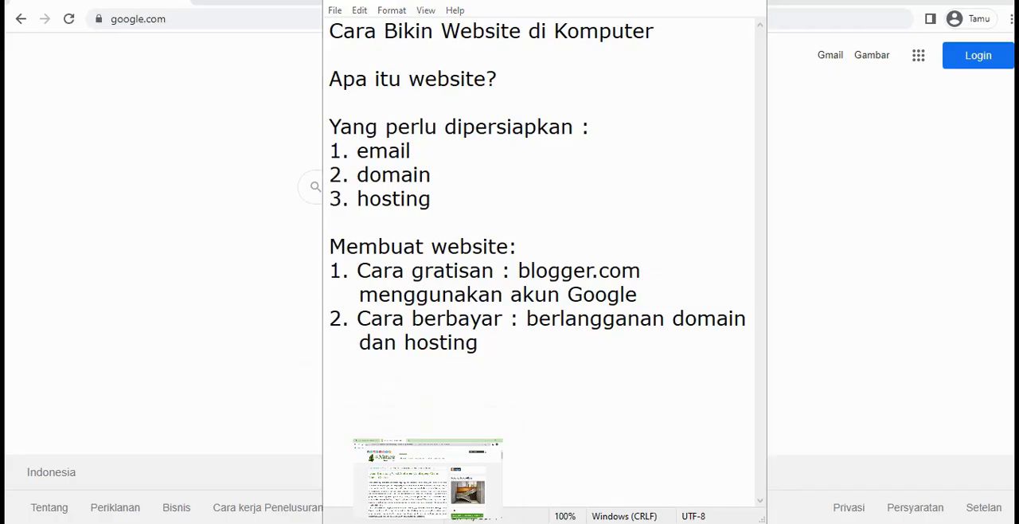
Switch to the browser and look through the metrotvnews.com homepage as an example website
click(478, 434)
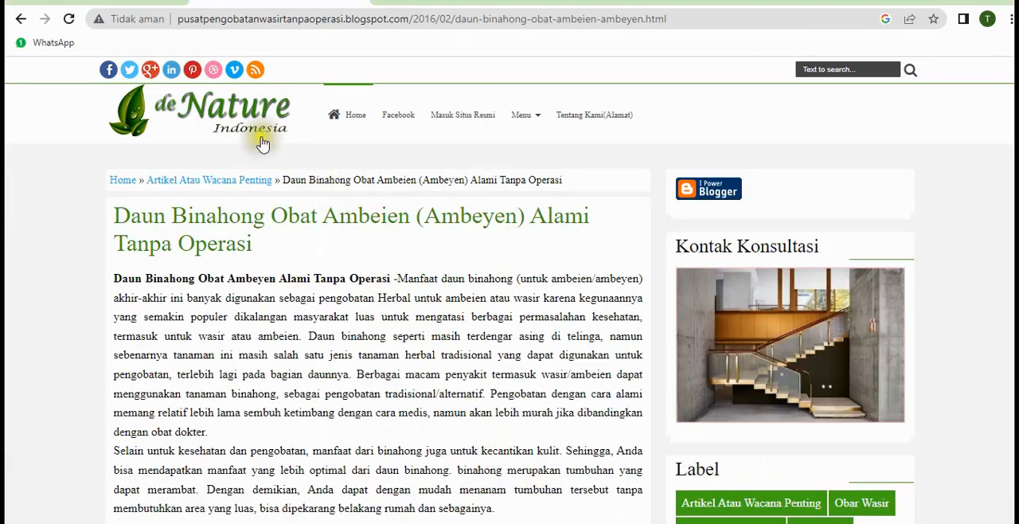
click(146, 2)
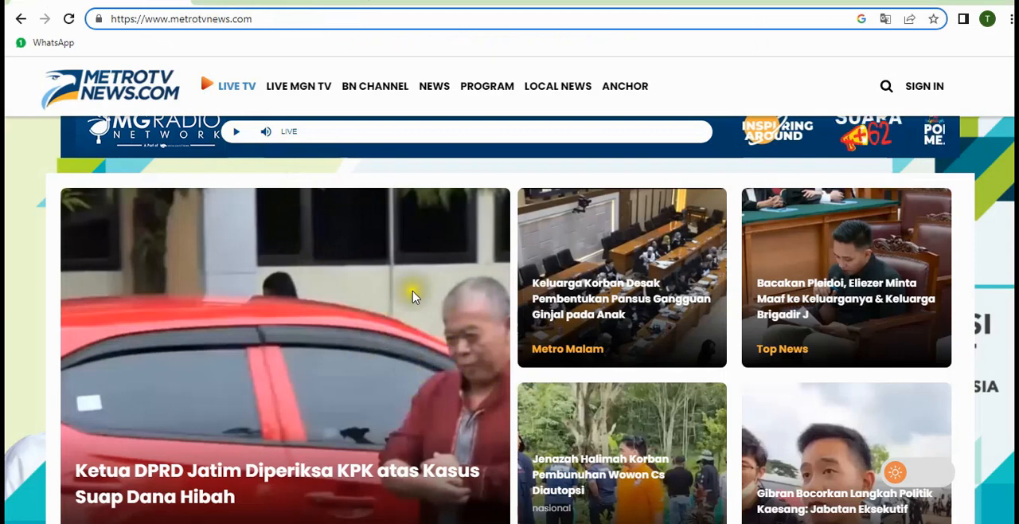
scroll(388, 318, down, 5)
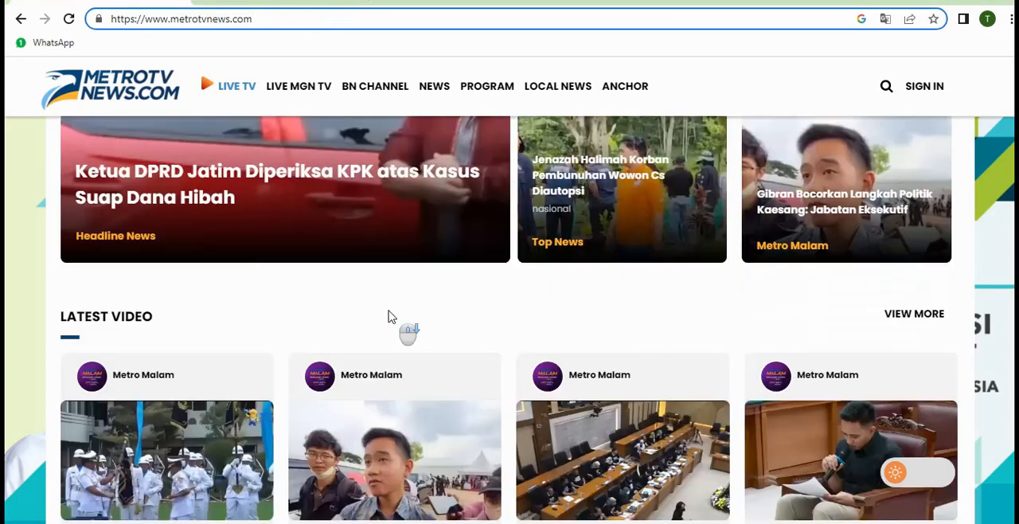
scroll(390, 317, down, 3)
scroll(391, 317, up, 3)
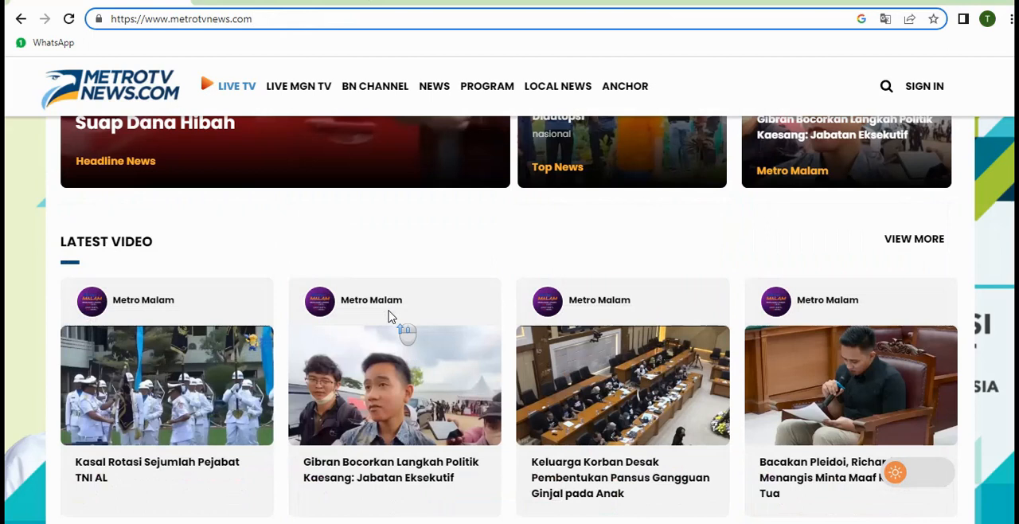
scroll(390, 316, down, 3)
scroll(390, 317, up, 3)
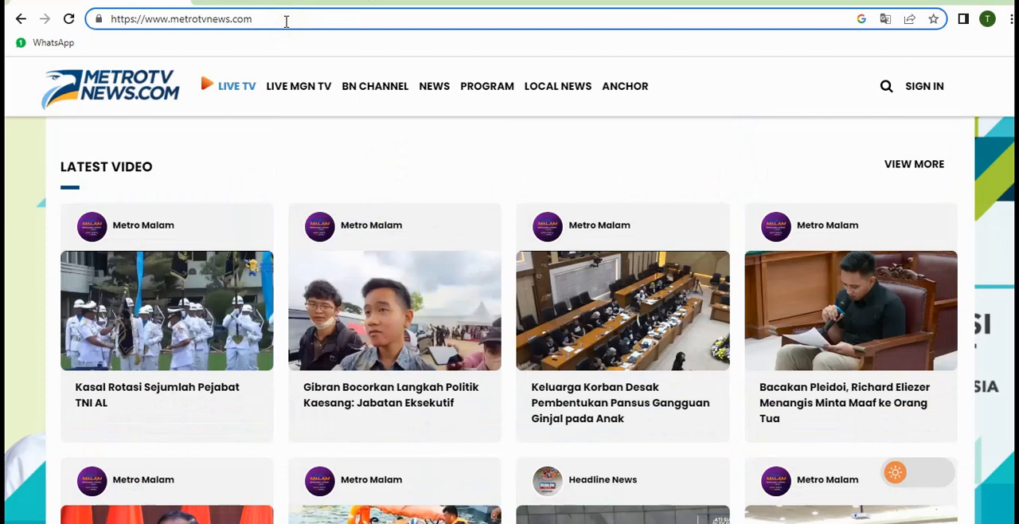
Examine the news site's web address, highlighting the metrotvnews.com domain name and its .com extension
drag(286, 21, 215, 23)
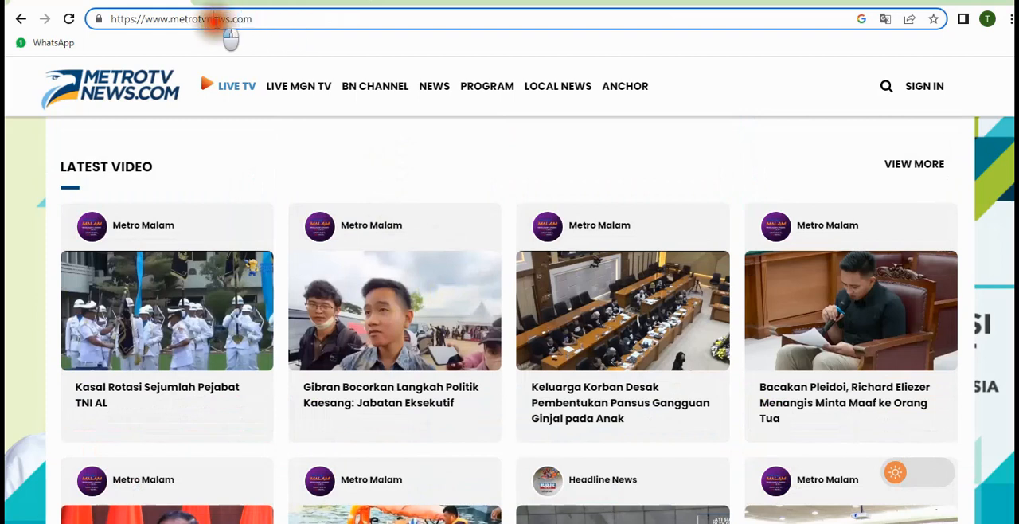
triple_click(209, 21)
click(303, 22)
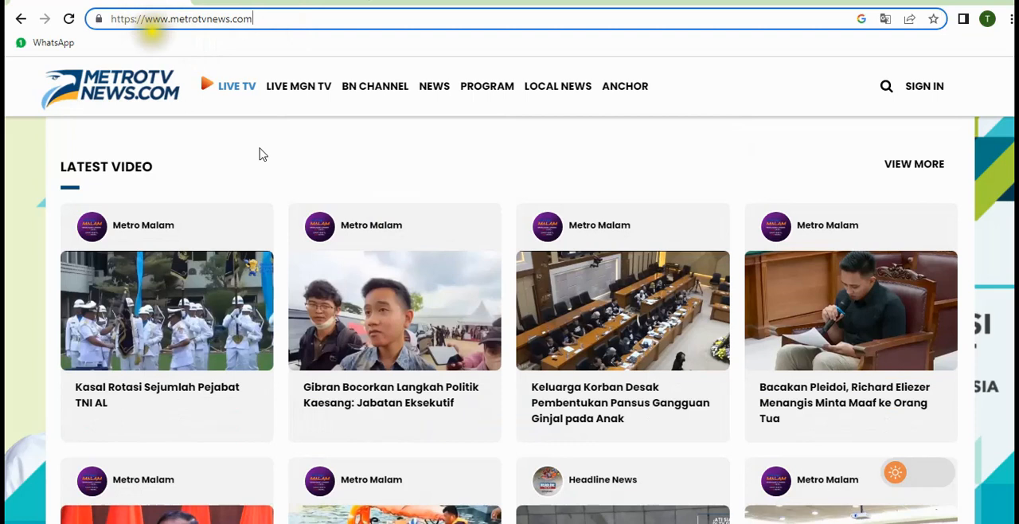
scroll(438, 347, down, 5)
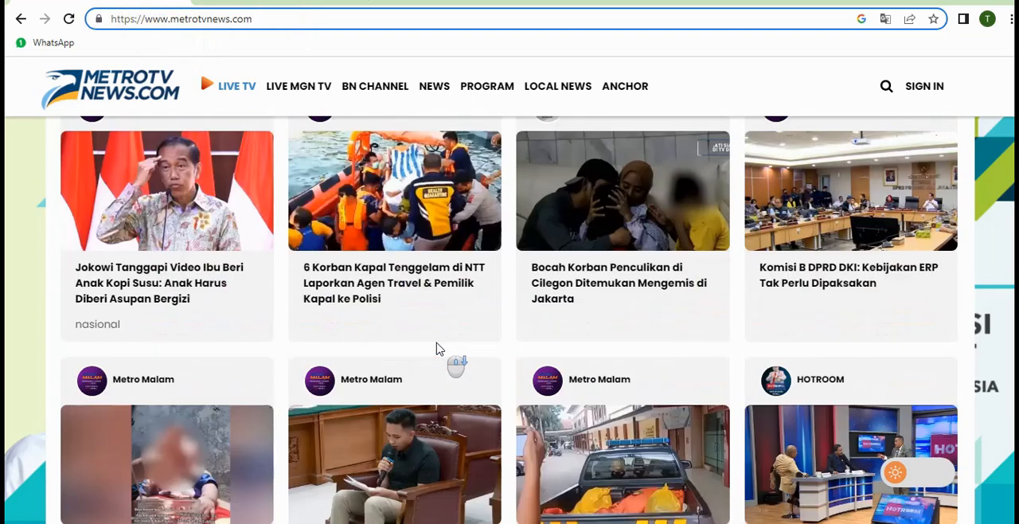
scroll(438, 348, up, 2)
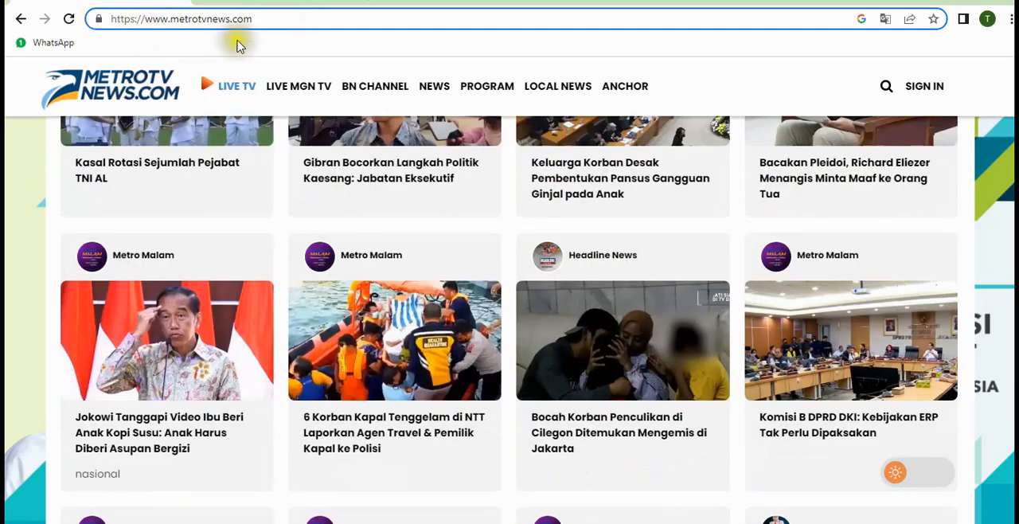
double_click(260, 18)
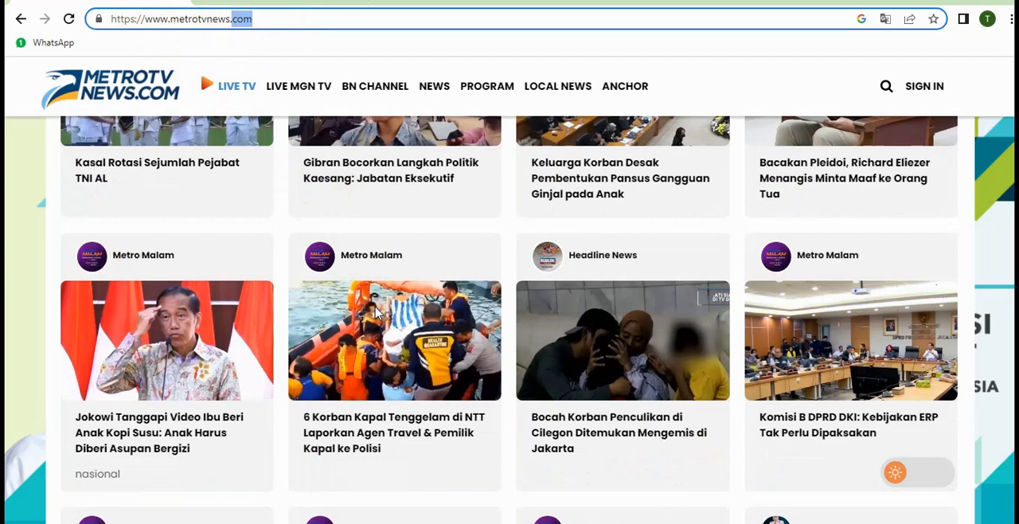
click(238, 19)
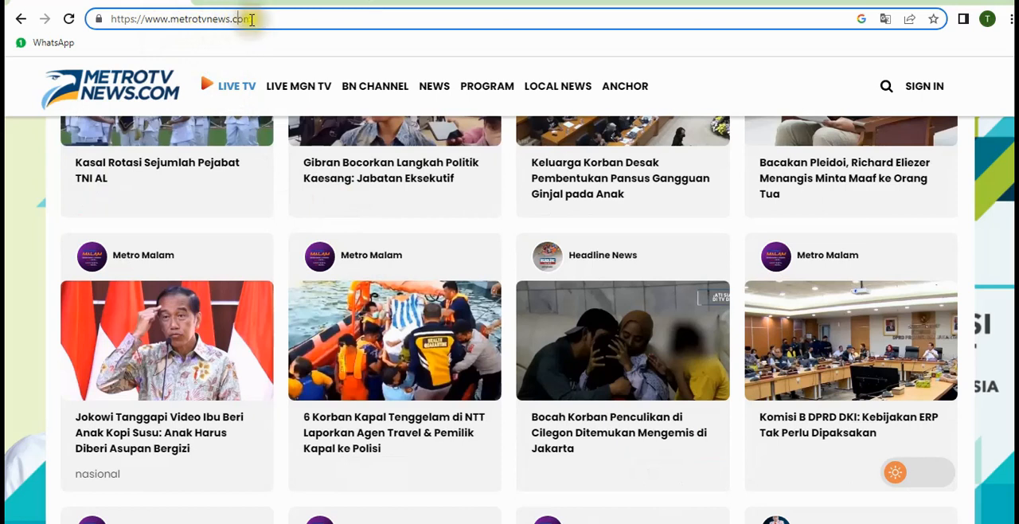
click(257, 20)
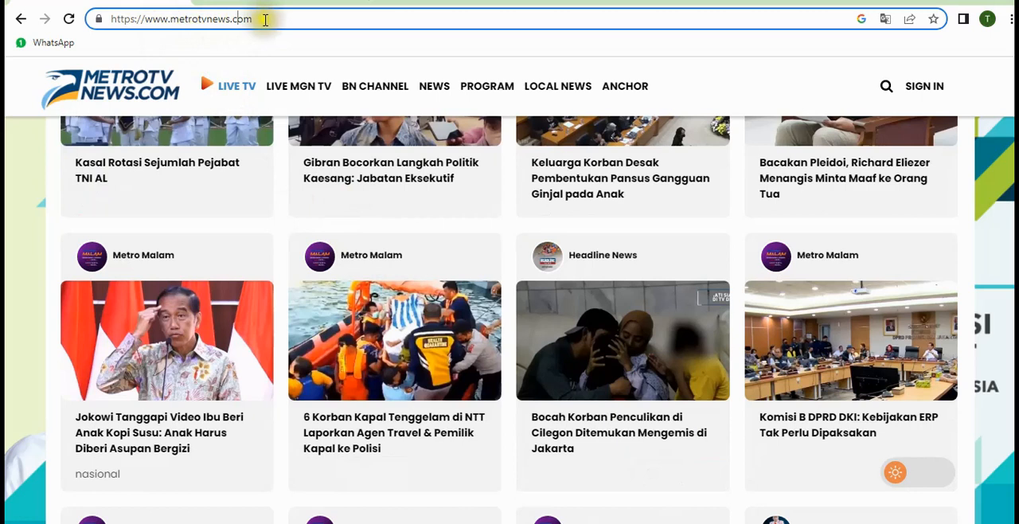
click(265, 20)
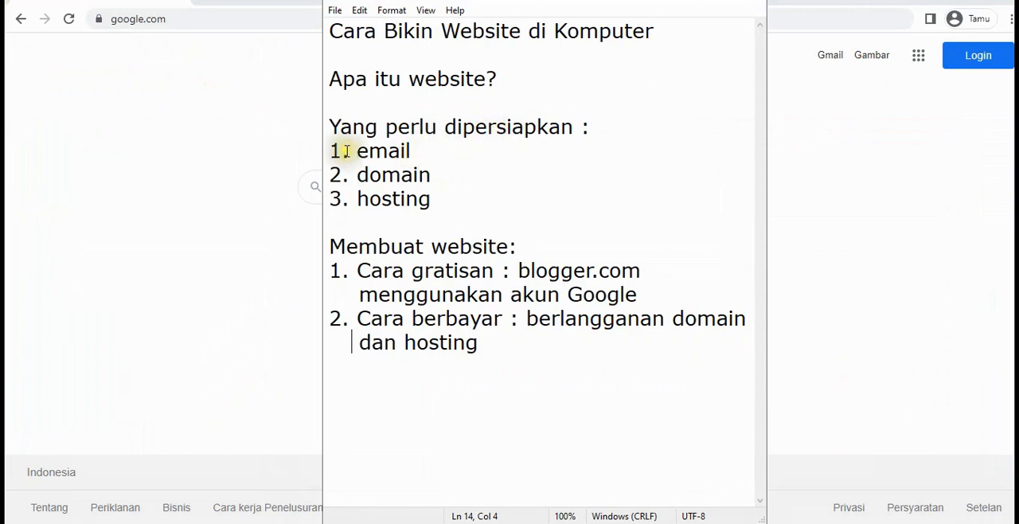
Review the Notepad notes on the email, domain and hosting requirements and the free and paid ways to make a website
click(372, 152)
click(415, 152)
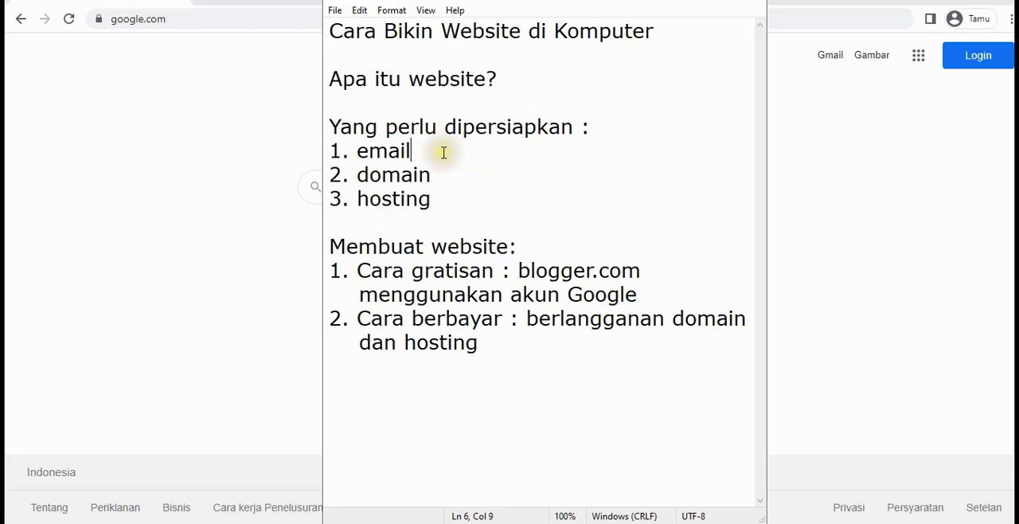
click(393, 174)
click(400, 191)
click(396, 171)
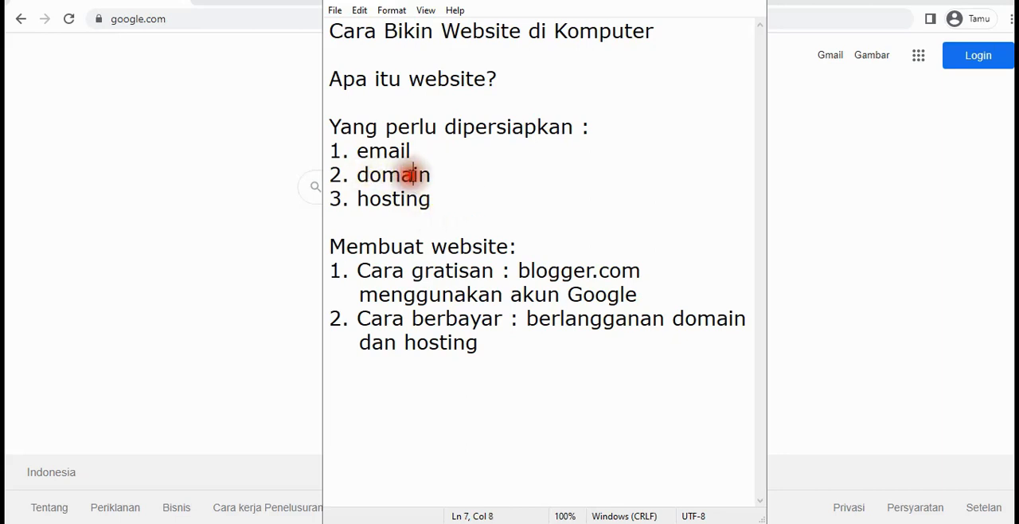
click(431, 174)
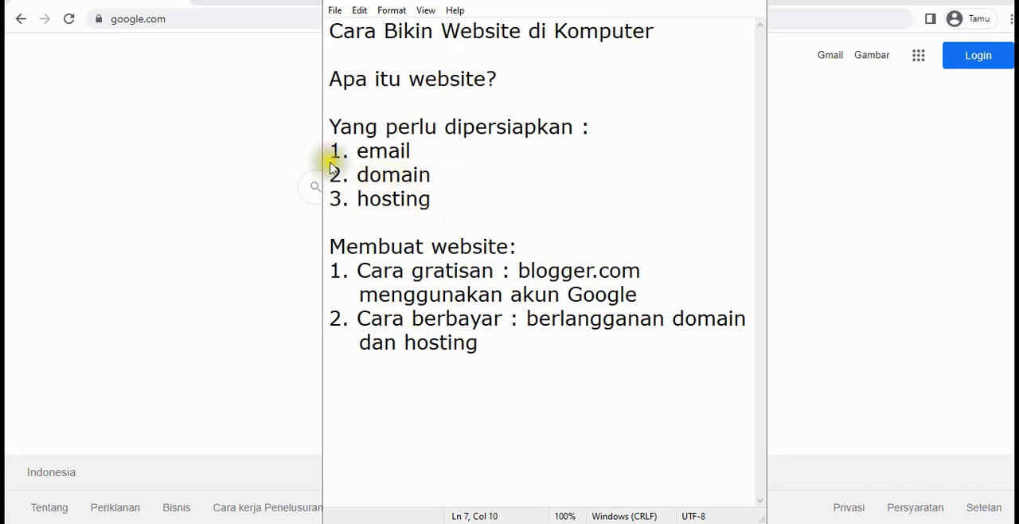
click(392, 199)
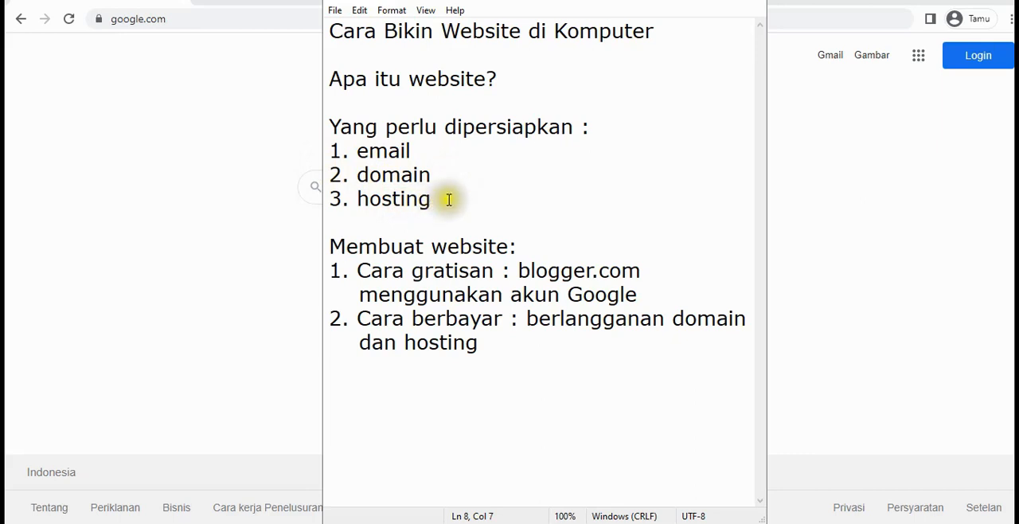
scroll(435, 231, up, 1)
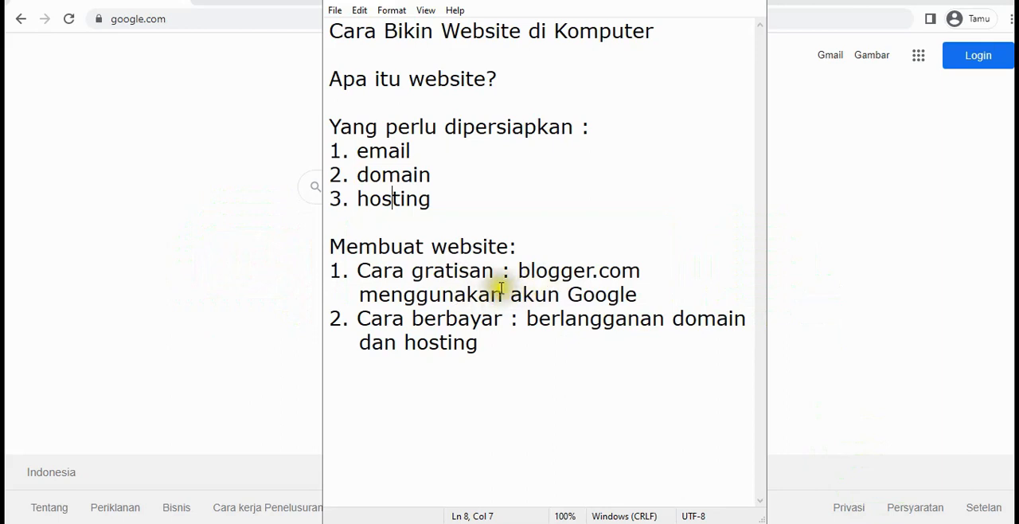
click(642, 297)
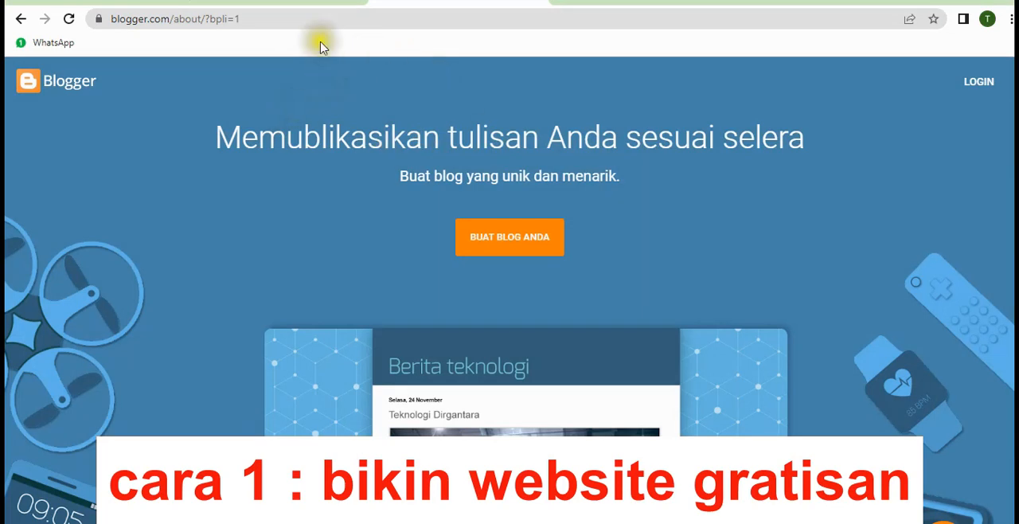
Switch to the browser and examine the de Nature Indonesia blog and its blogspot.com address as a free website example
click(293, 1)
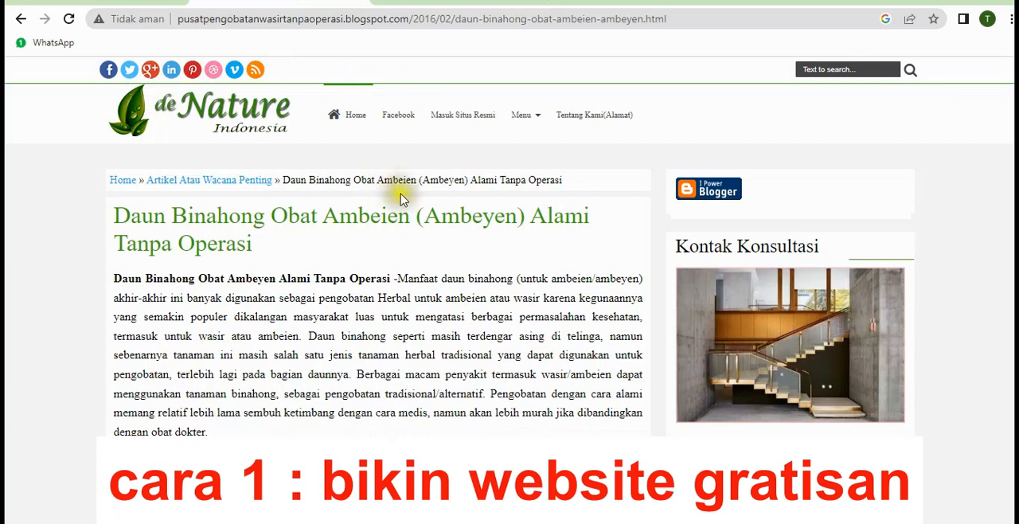
scroll(436, 266, down, 5)
scroll(435, 266, up, 5)
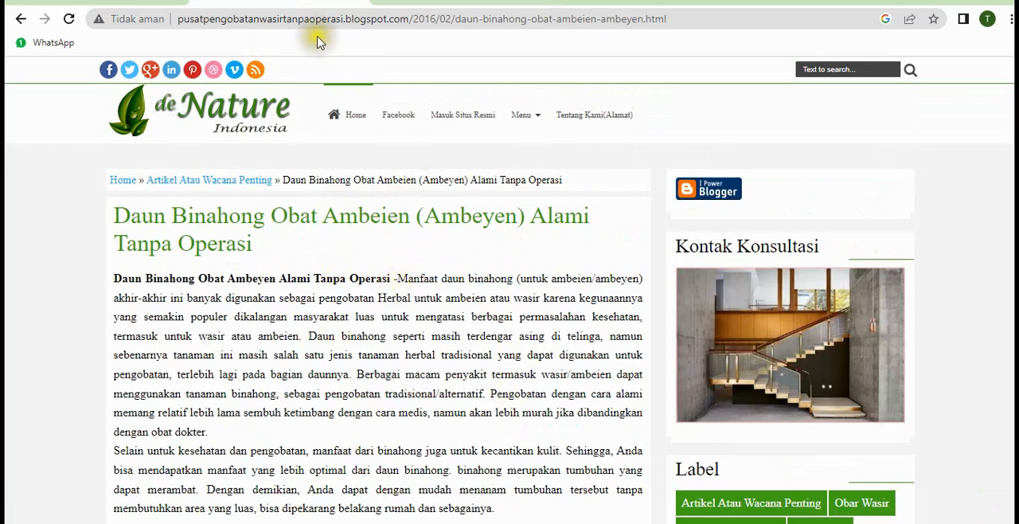
click(348, 24)
click(348, 22)
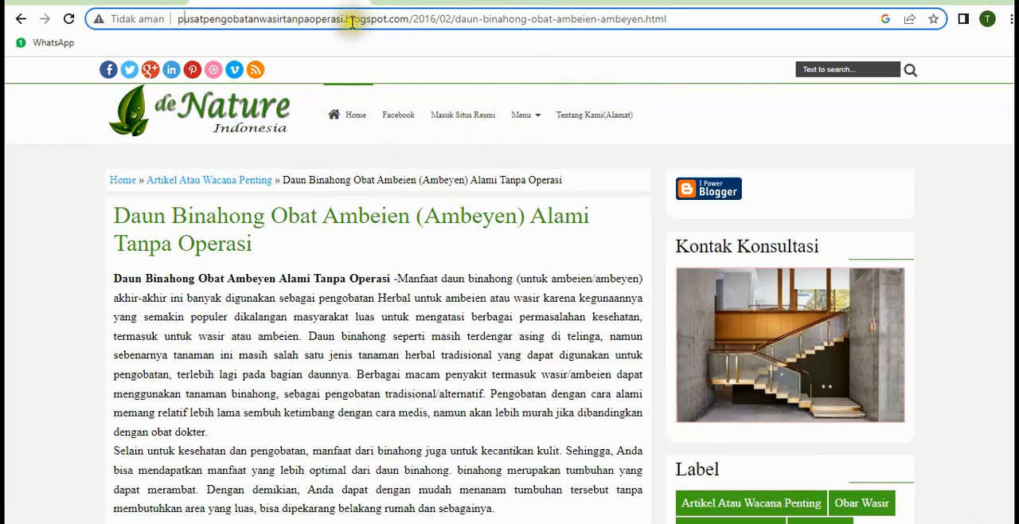
Start creating a blog on Blogger with the already listed Google account and dismiss the EU cookie notification
click(450, 2)
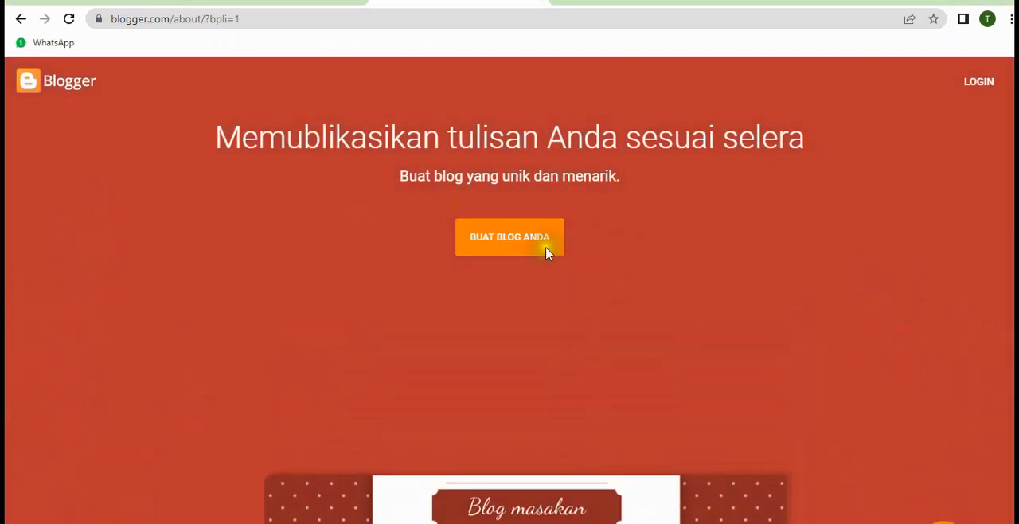
click(512, 251)
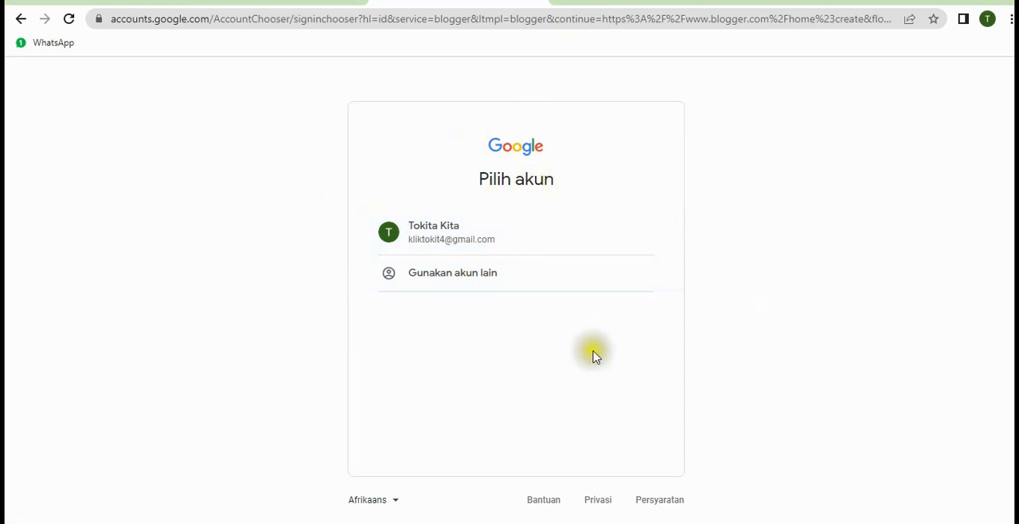
click(448, 232)
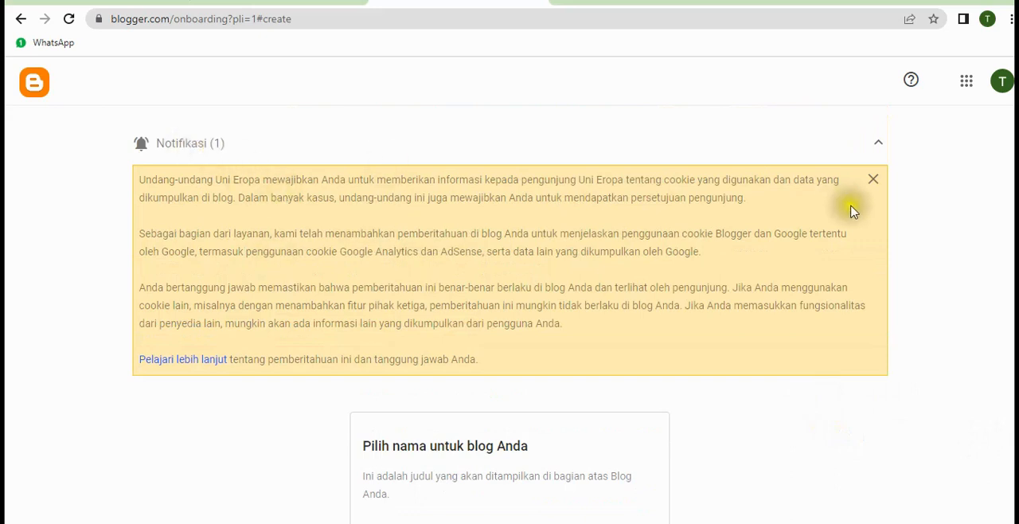
click(874, 181)
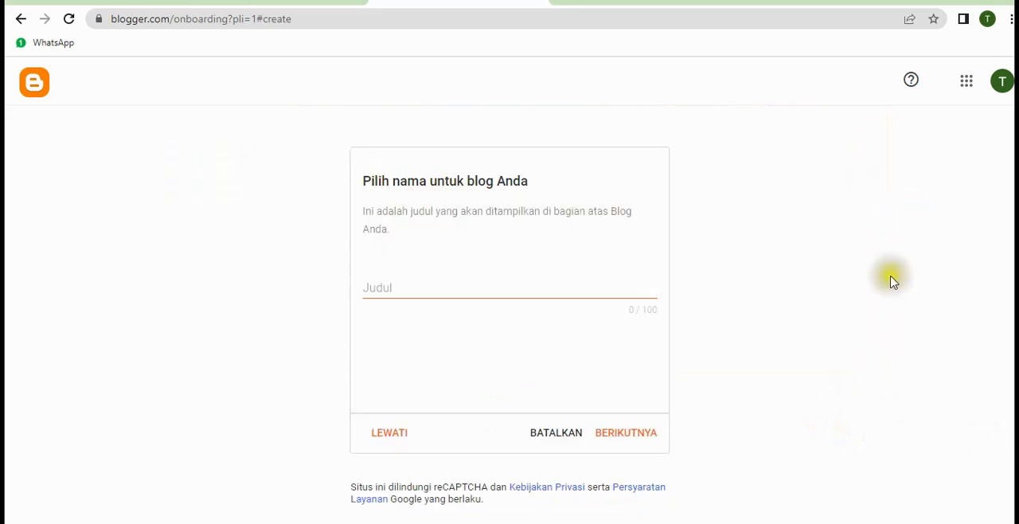
Title the blog "Manfaat Tanaman Untuk Kesehatan" and continue to choosing its URL
scroll(791, 266, down, 1)
scroll(791, 266, up, 1)
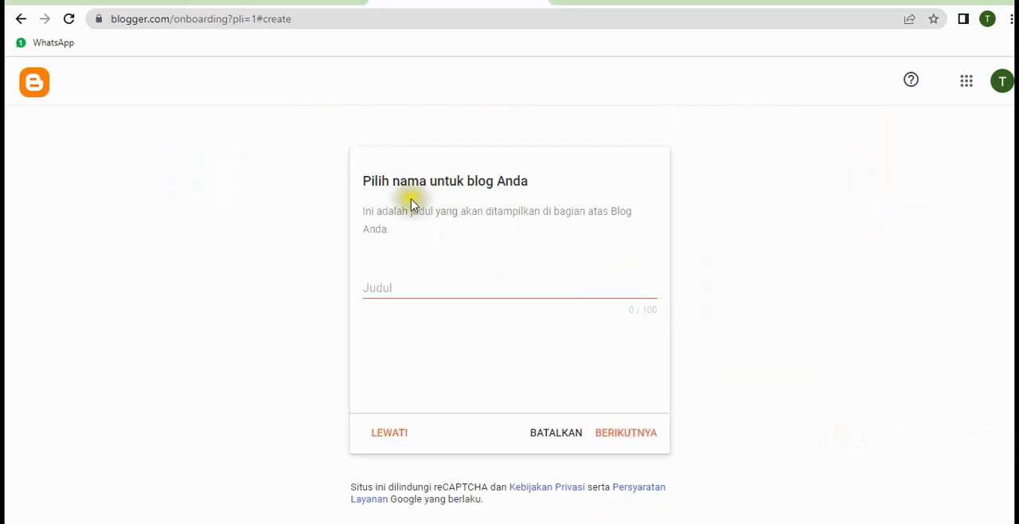
click(430, 288)
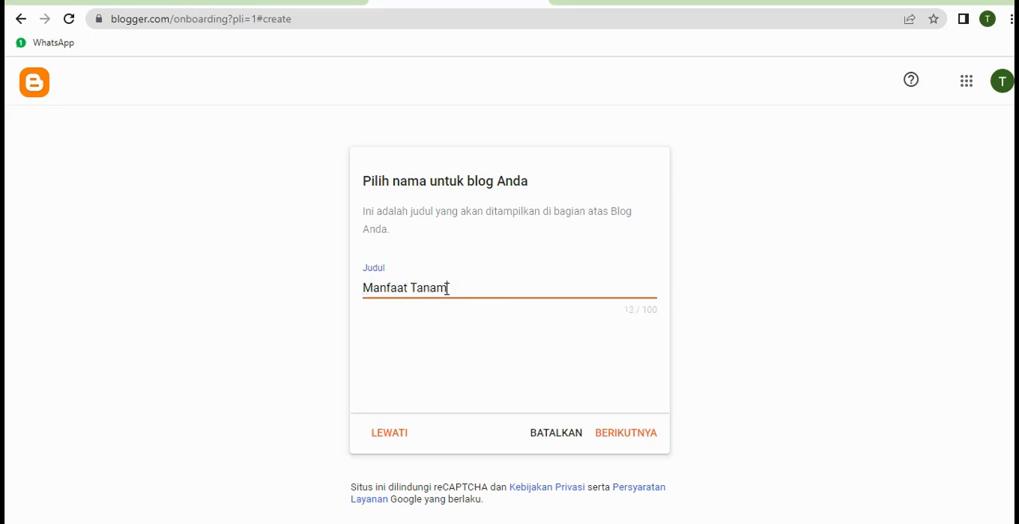
click(562, 278)
click(568, 278)
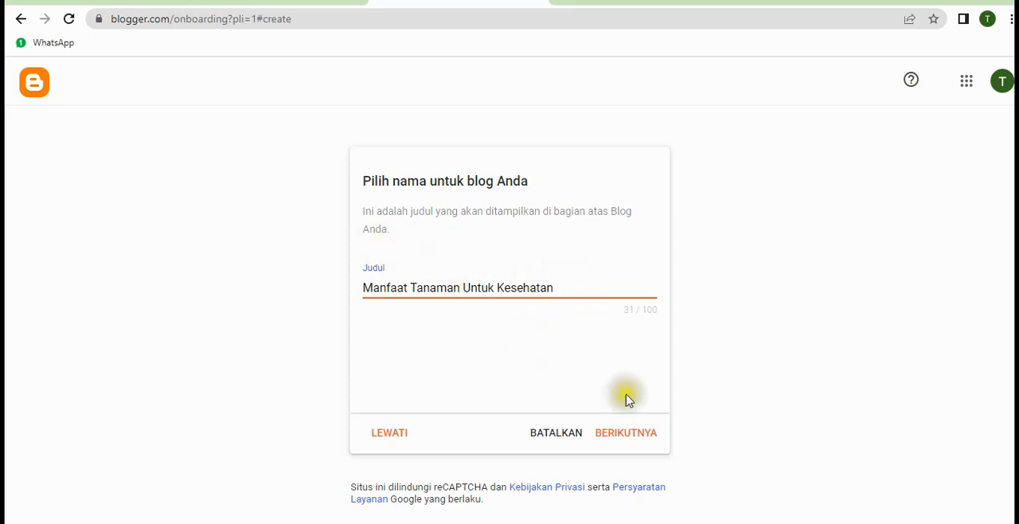
click(618, 438)
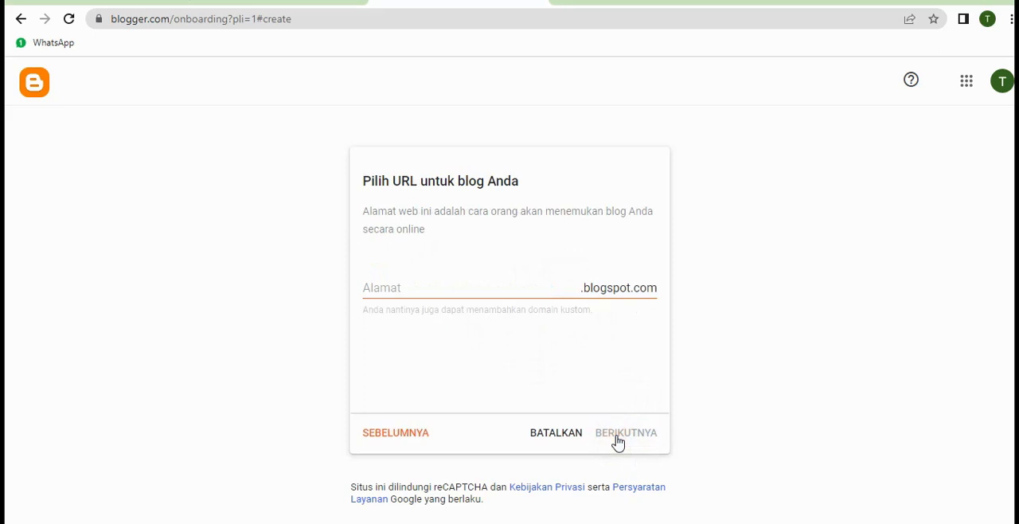
Try "manfaattanaman" as the blog's blogspot.com address
click(536, 290)
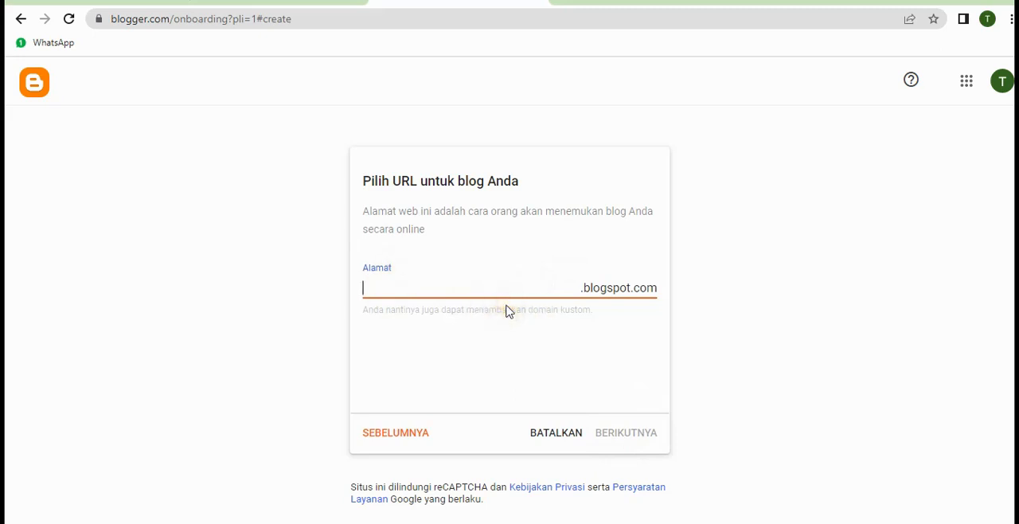
click(511, 285)
click(472, 207)
click(434, 291)
text(manfaattanaman)
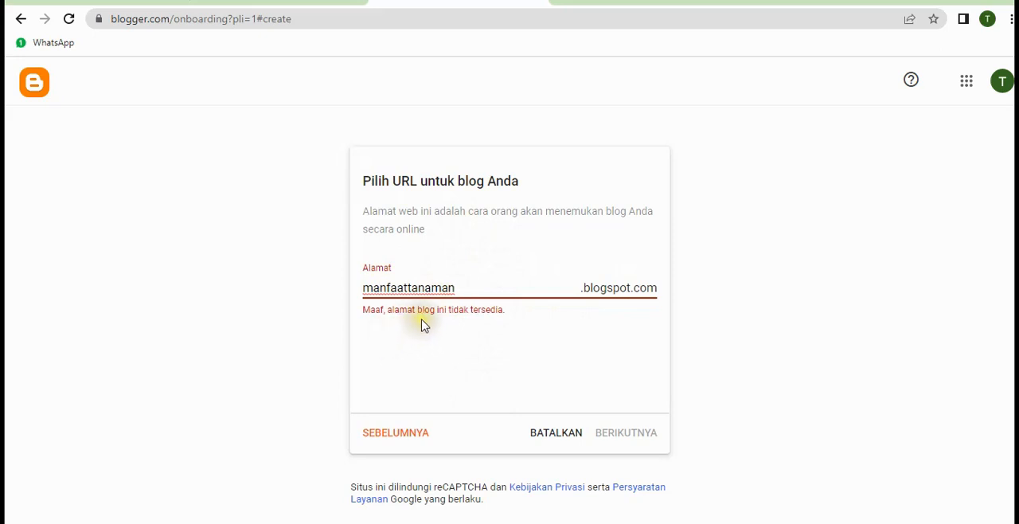
click(532, 324)
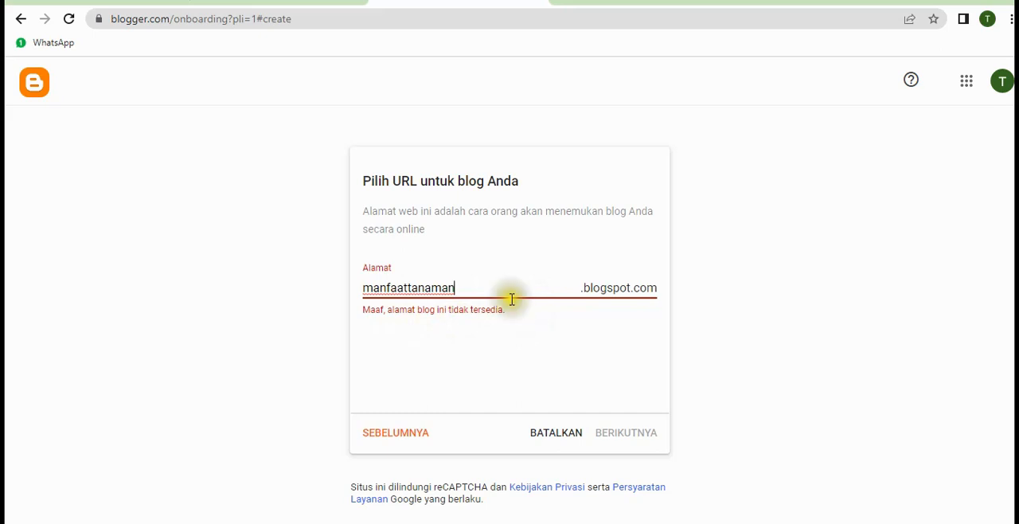
Prefix the blog address with "klik" to make it "klikmanfaattanaman" and continue to the display name
click(462, 292)
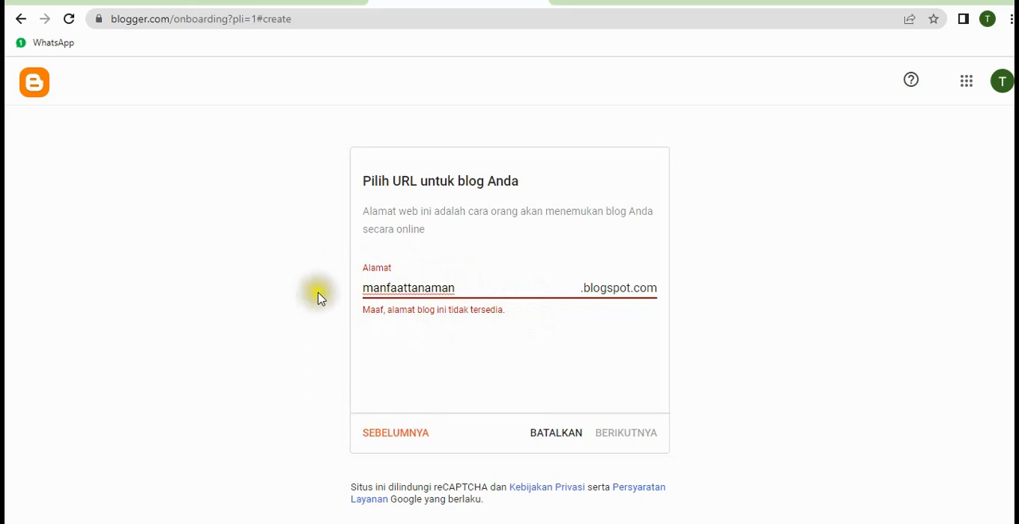
click(364, 287)
text(klik)
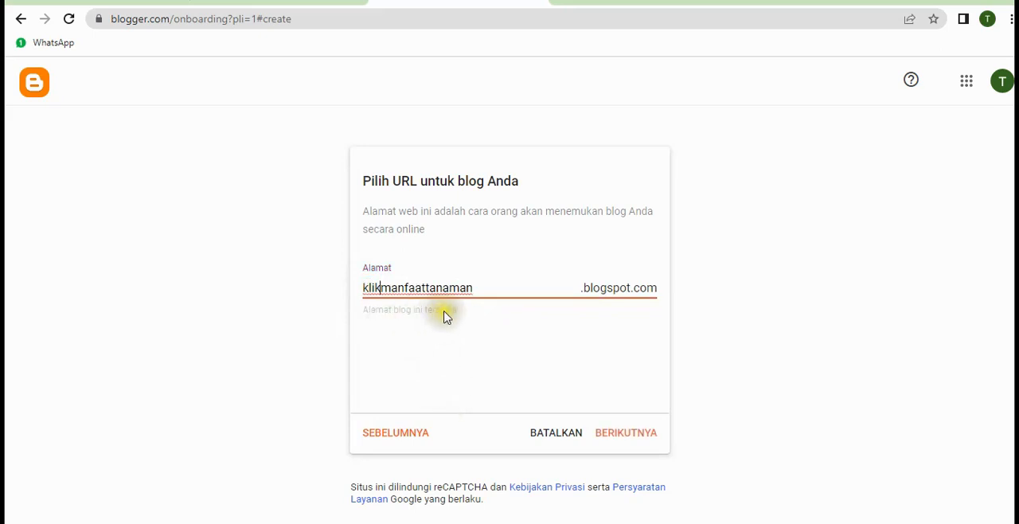
click(381, 291)
click(629, 434)
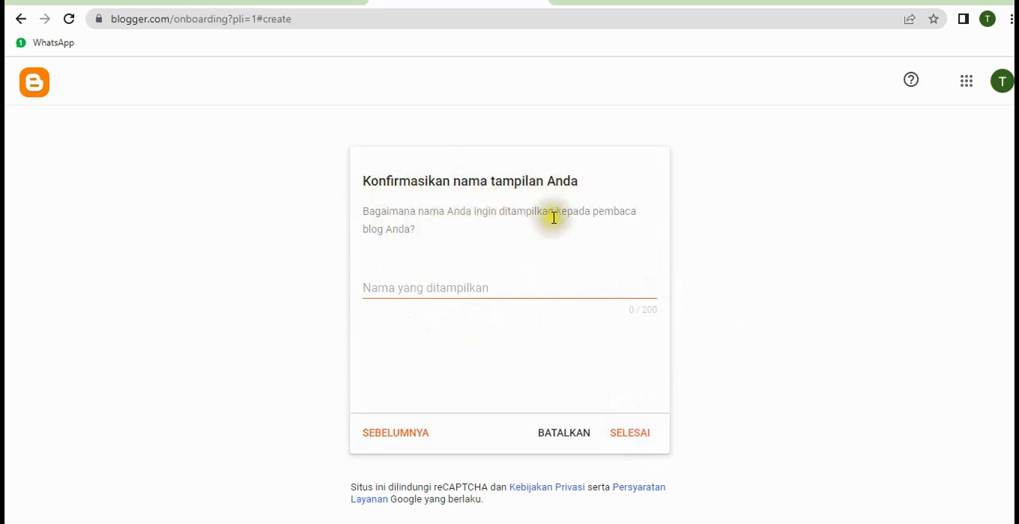
Finish creating the blog with the author's display name and dismiss the EU cookie notification
click(415, 281)
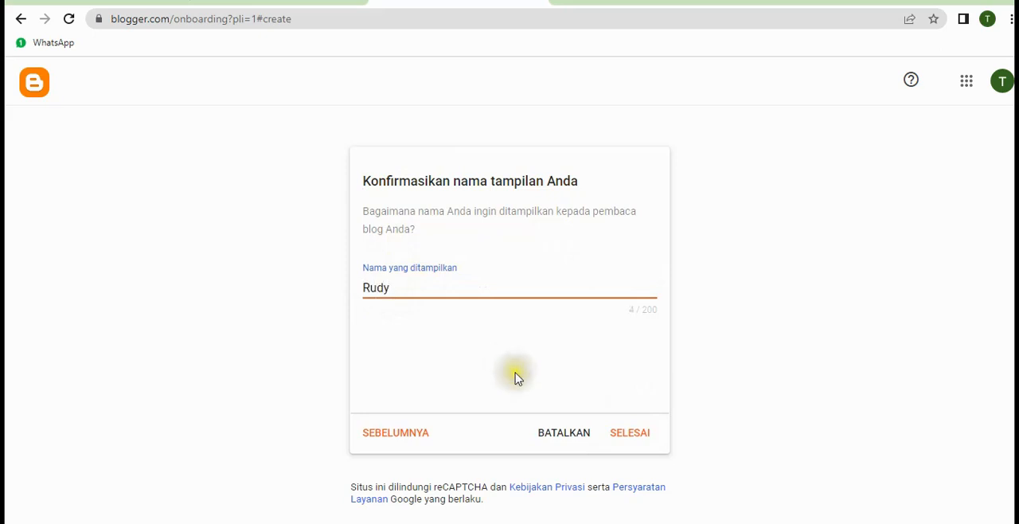
click(629, 434)
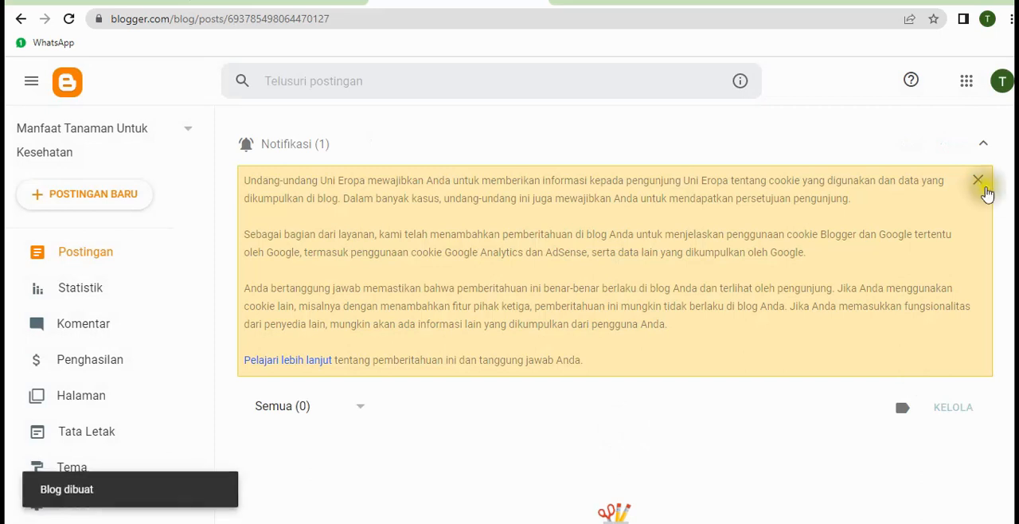
click(979, 181)
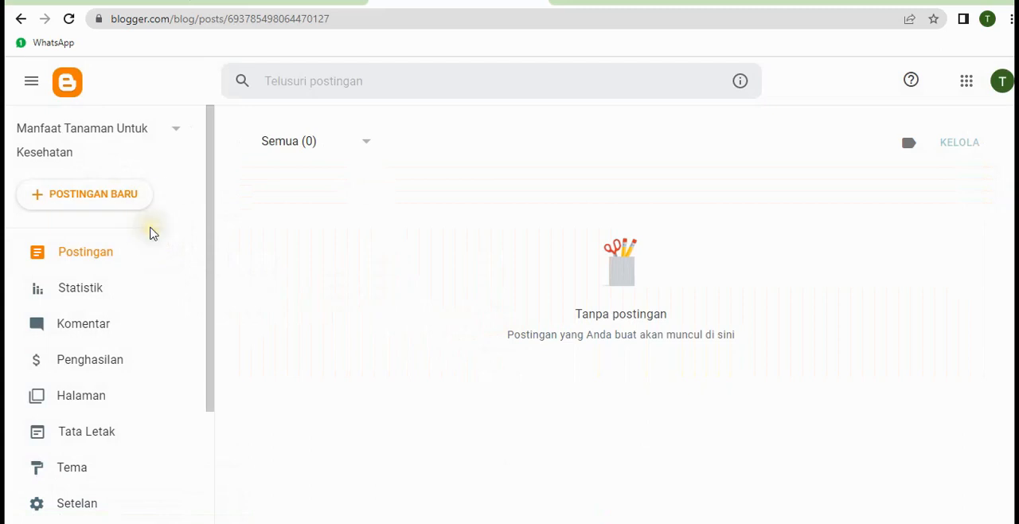
Look over the dashboard's sections and view the newly created blog's public page
drag(211, 266, 197, 342)
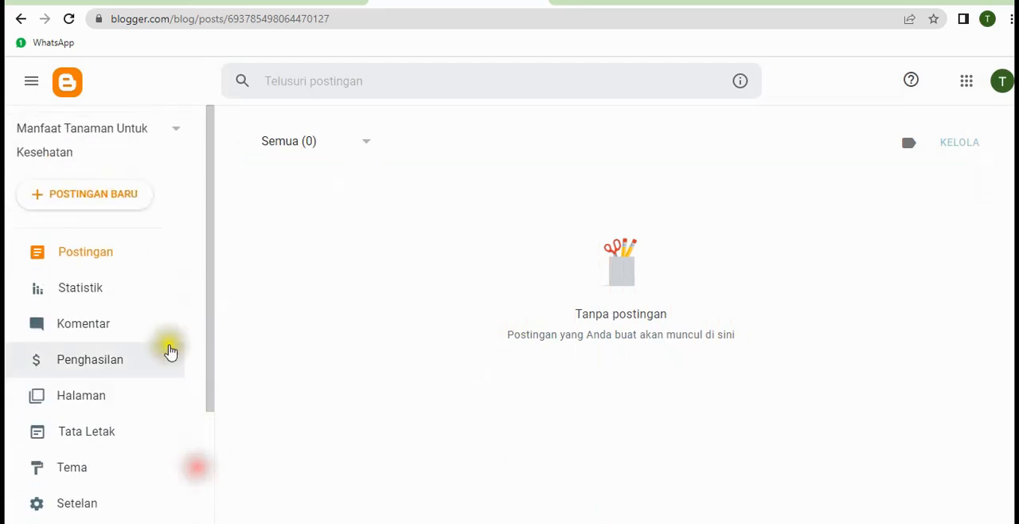
scroll(164, 353, down, 3)
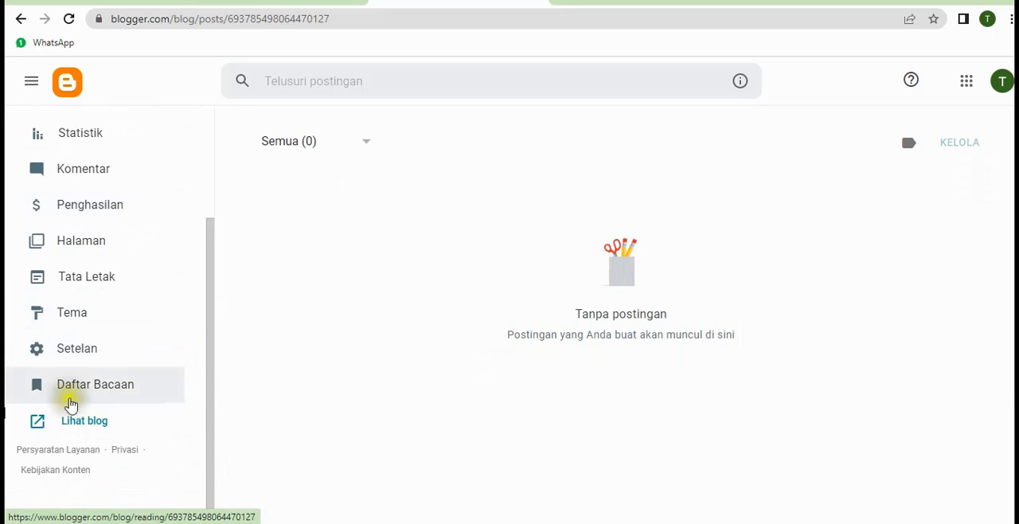
scroll(127, 301, up, 3)
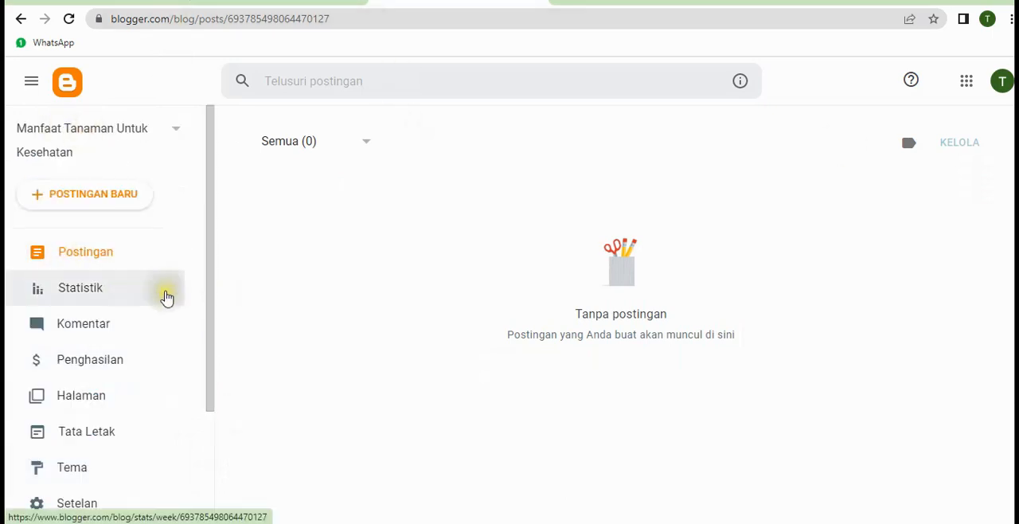
scroll(164, 298, down, 2)
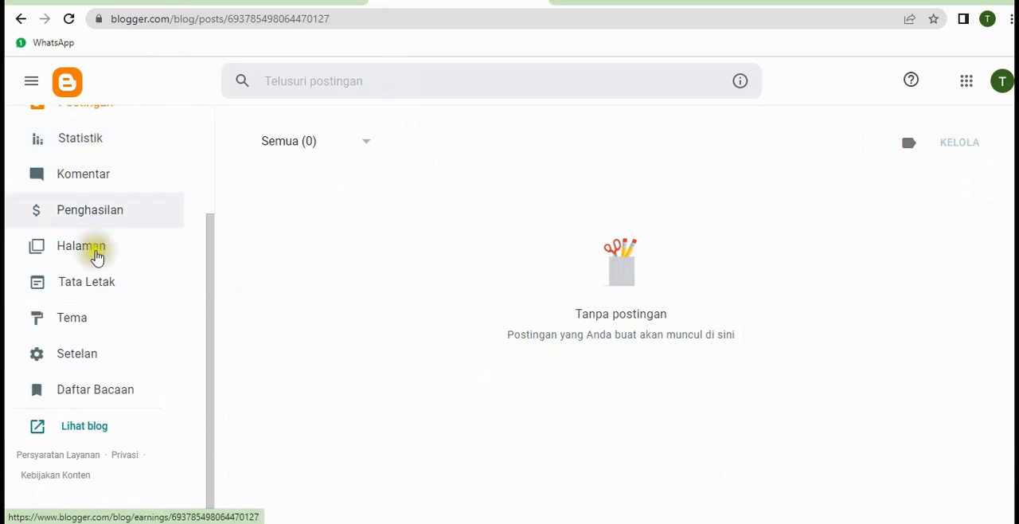
click(81, 434)
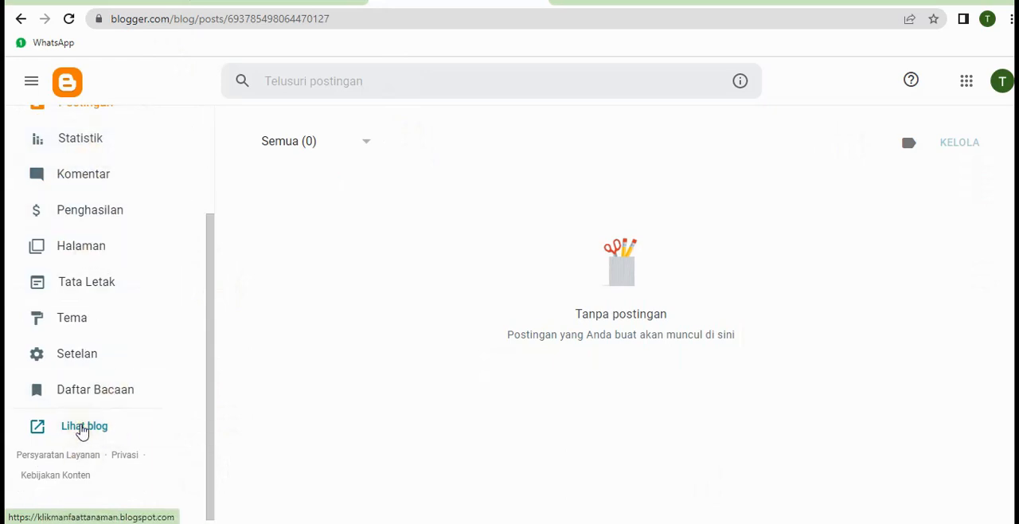
click(81, 431)
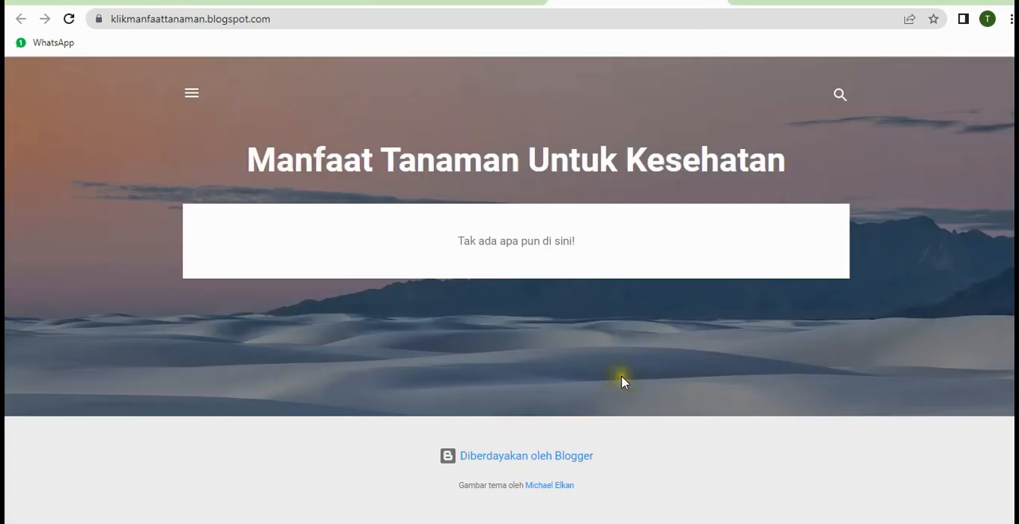
Return to the blog's dashboard and start a new post
click(458, 1)
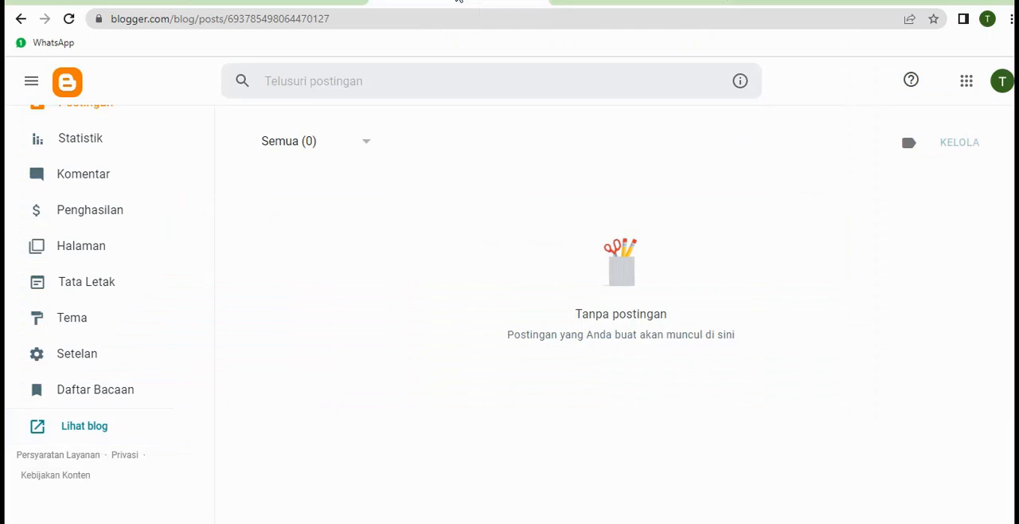
scroll(321, 248, up, 1)
scroll(408, 245, up, 1)
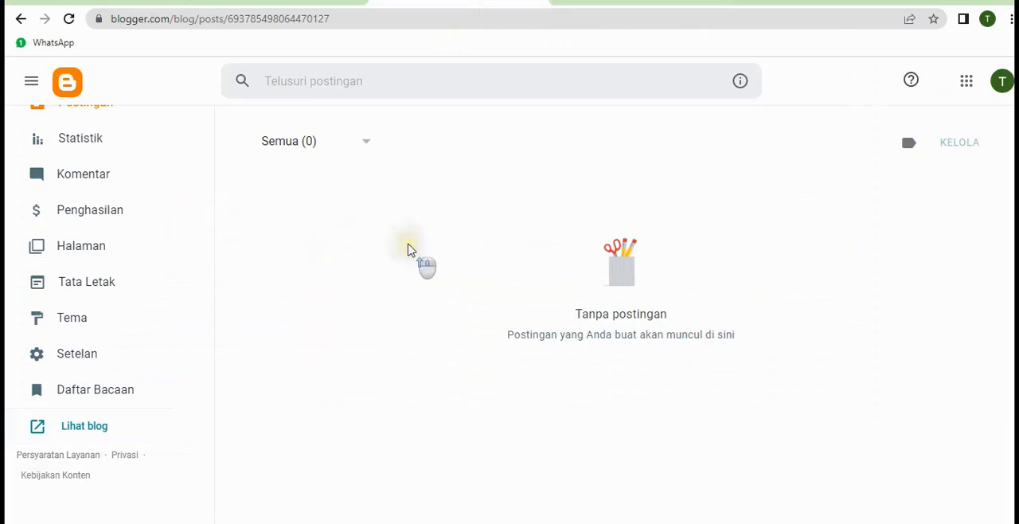
scroll(168, 224, up, 1)
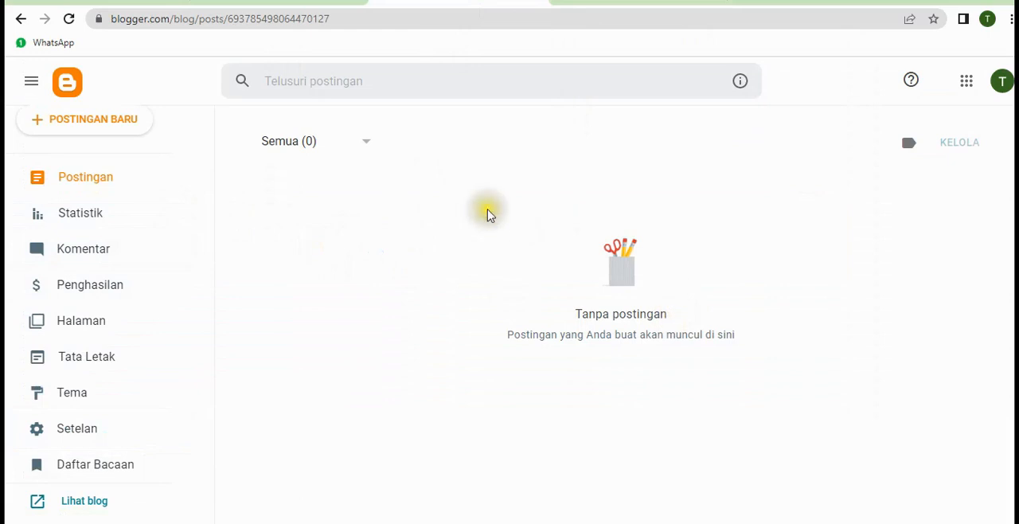
click(93, 124)
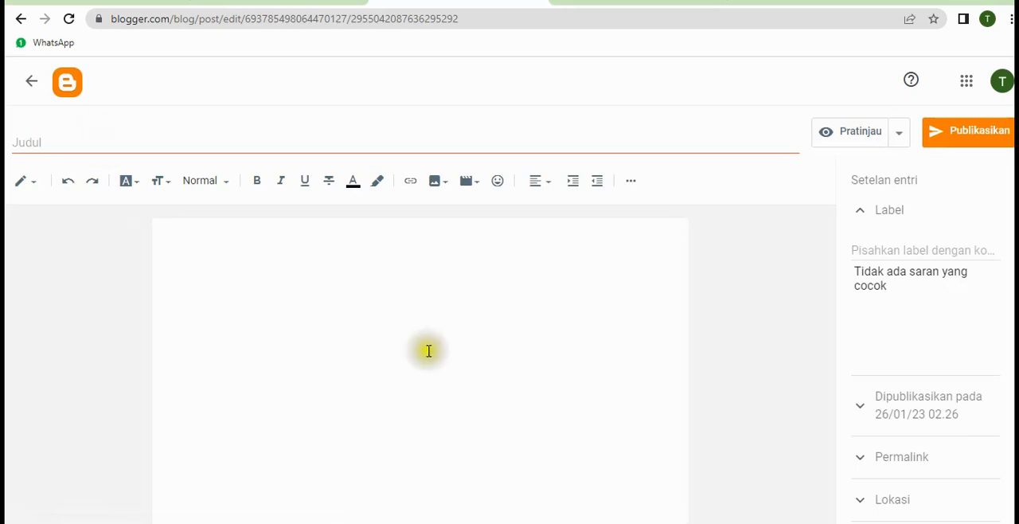
Title the new post "Manfaat Binahong Untuk Kesehatan"
click(83, 143)
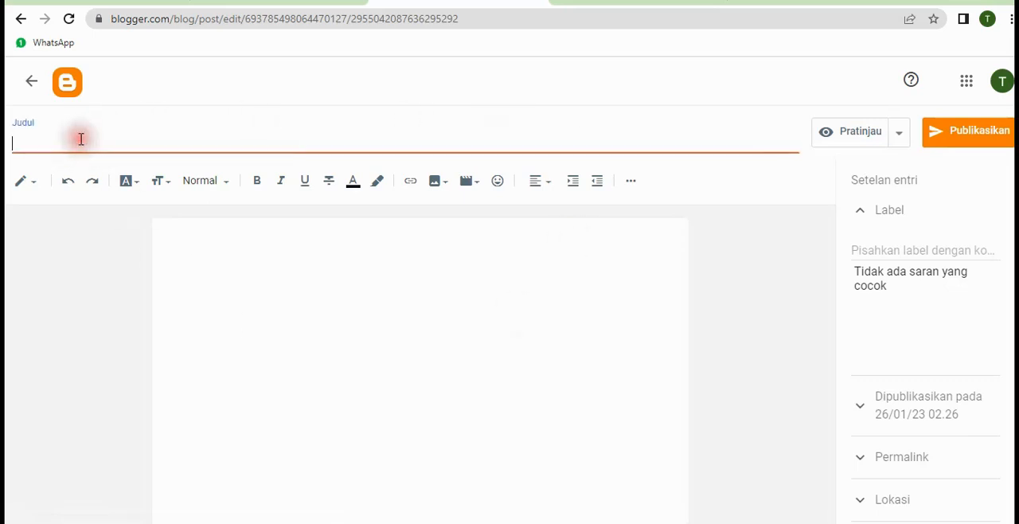
click(385, 363)
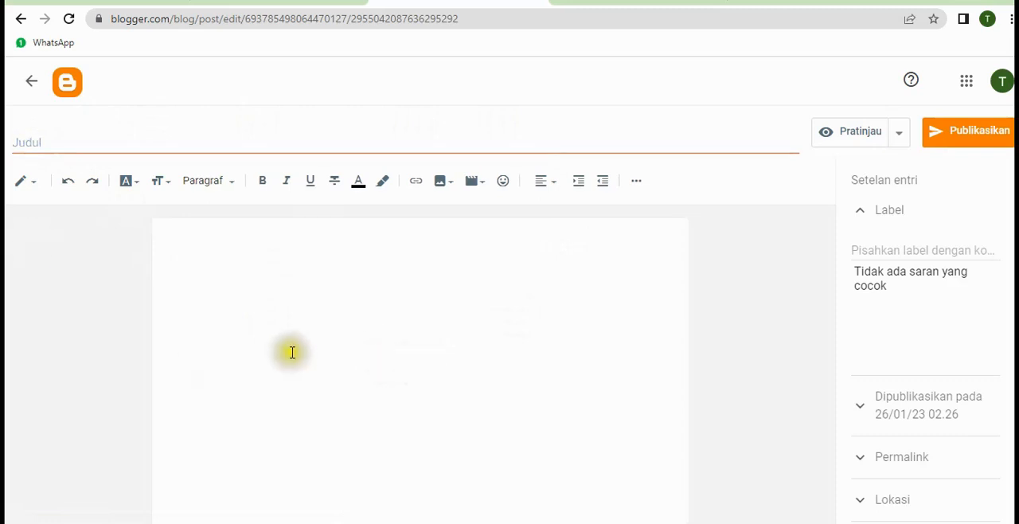
click(75, 137)
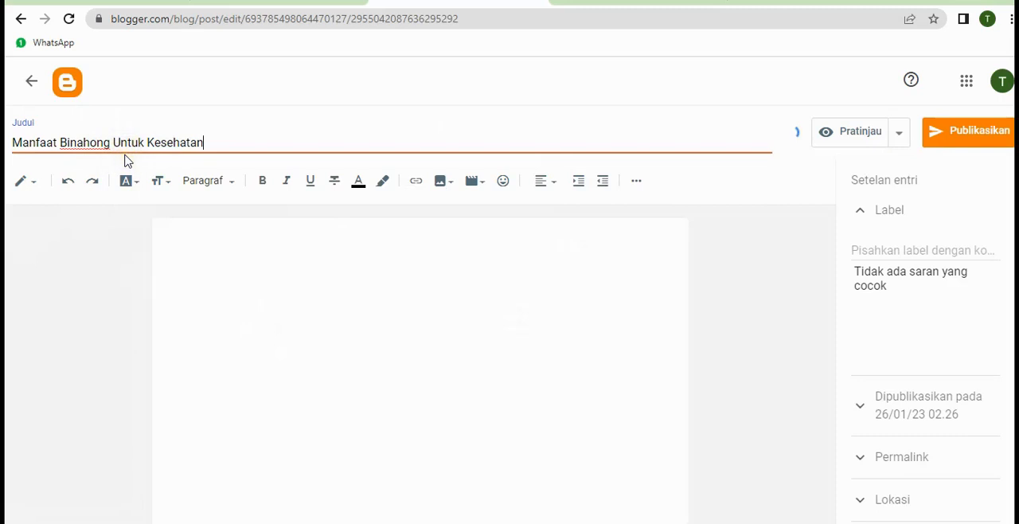
click(271, 274)
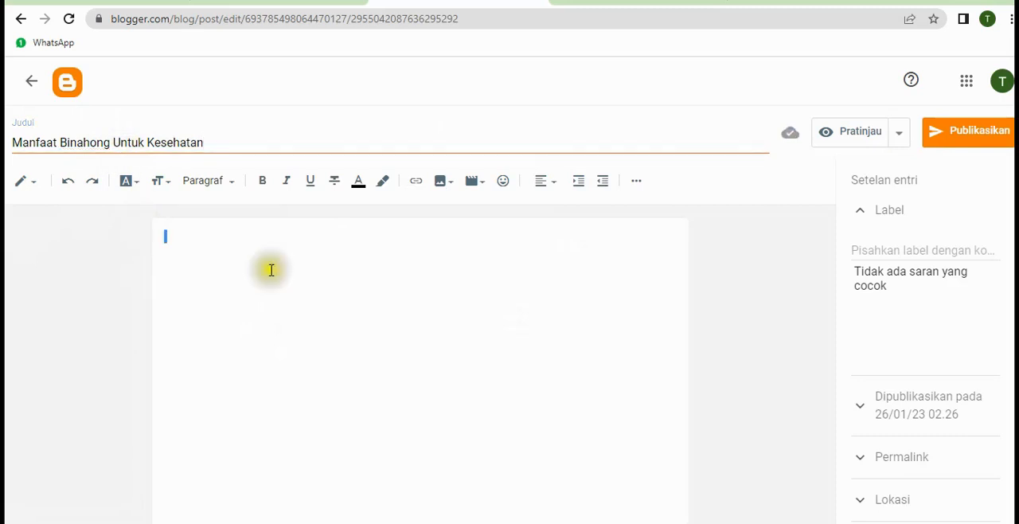
double_click(222, 142)
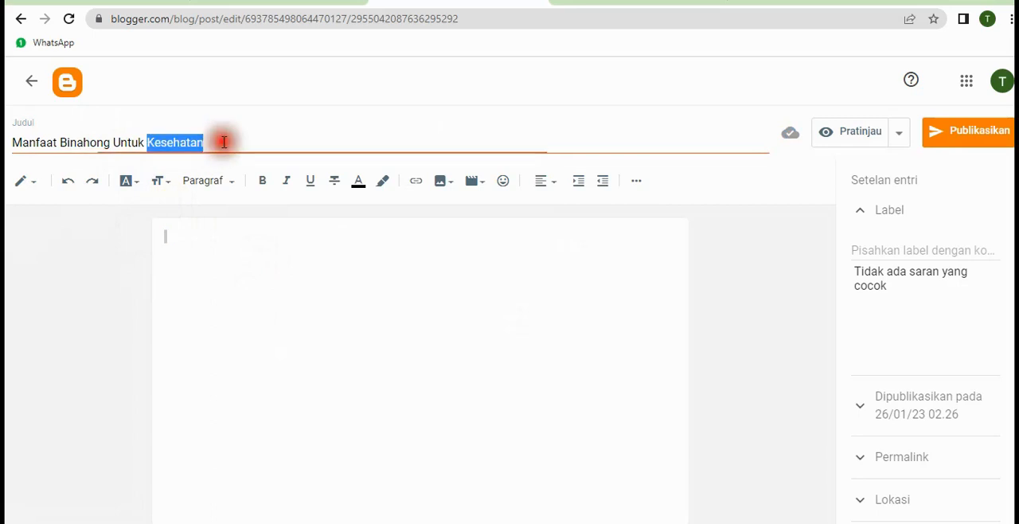
Paste the copied article about the binahong plant into the post body and look through its text
click(198, 255)
click(199, 255)
click(206, 245)
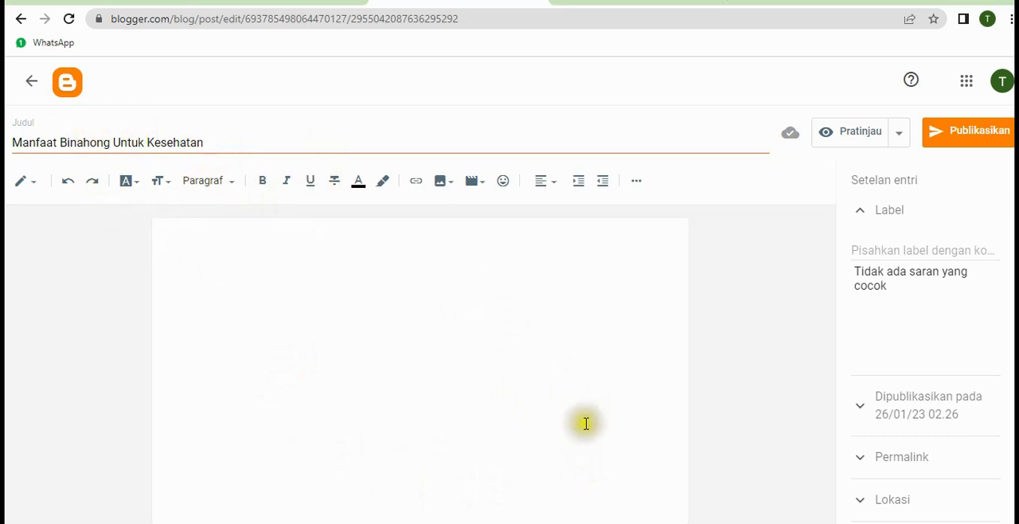
scroll(371, 380, down, 2)
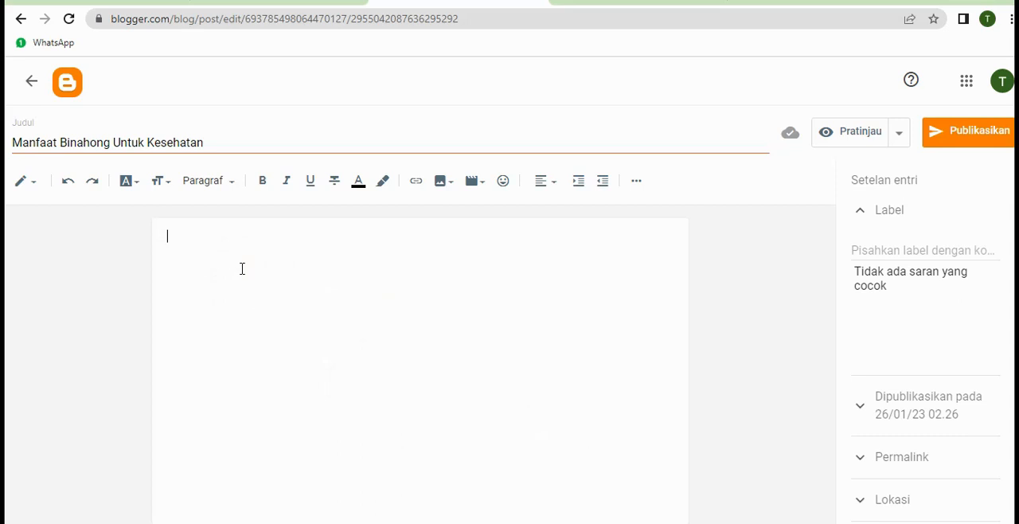
key(ctrl+v)
click(247, 300)
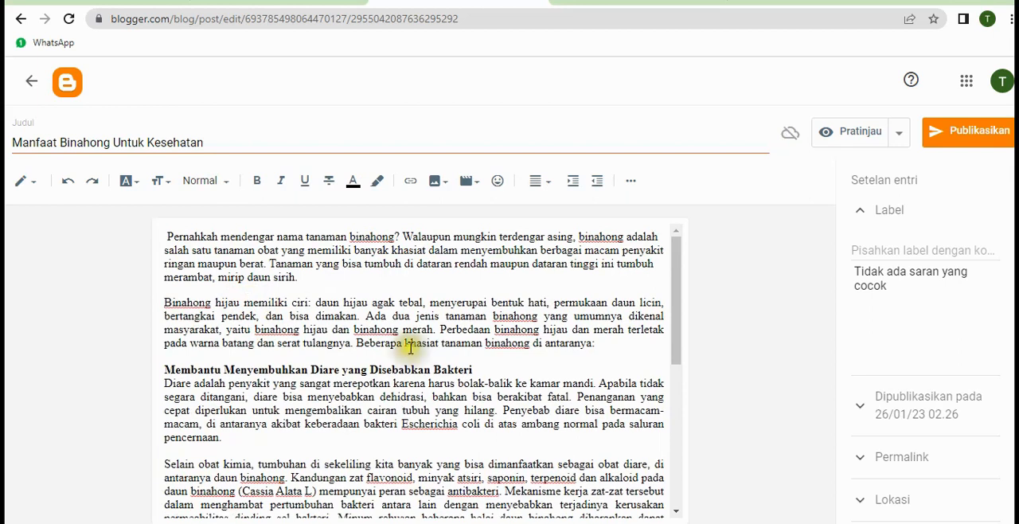
scroll(316, 416, down, 10)
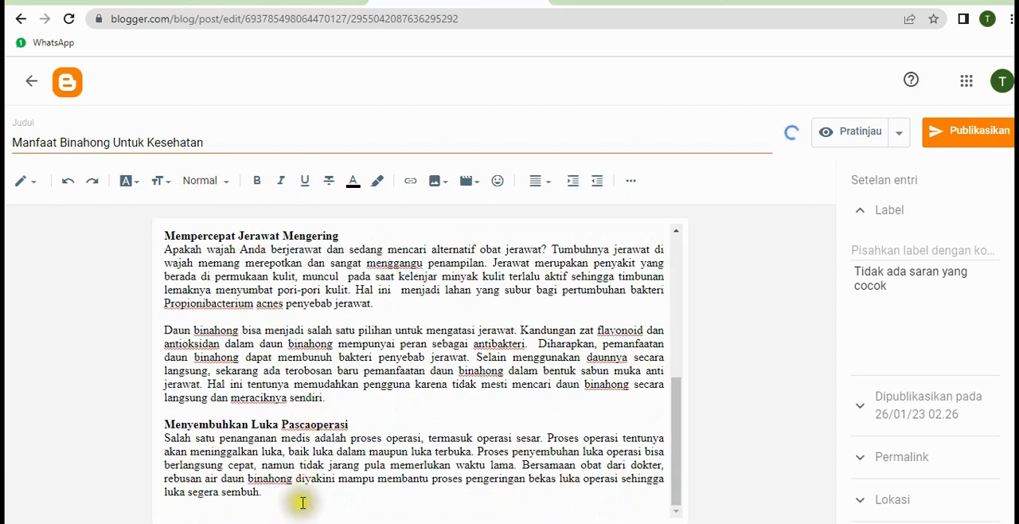
scroll(303, 498, up, 10)
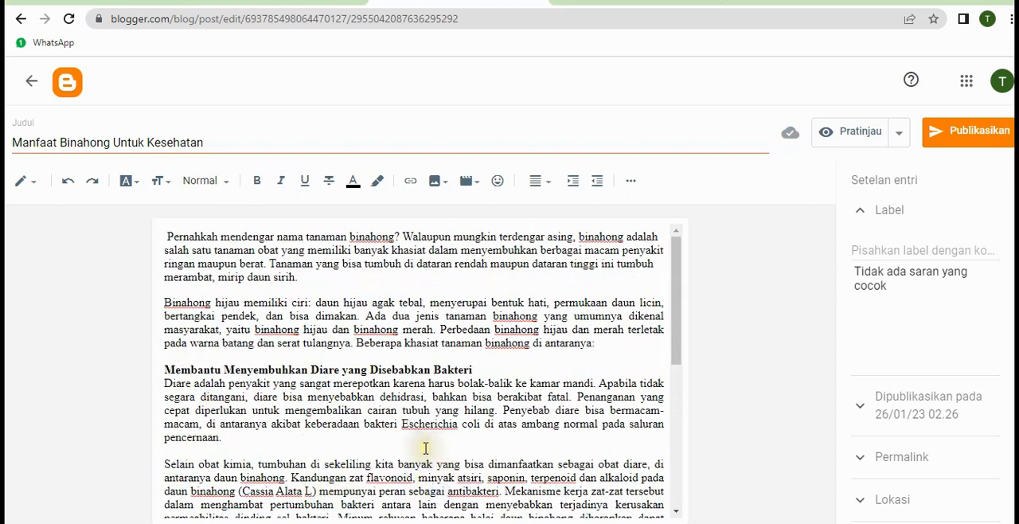
scroll(422, 446, down, 10)
scroll(391, 452, up, 10)
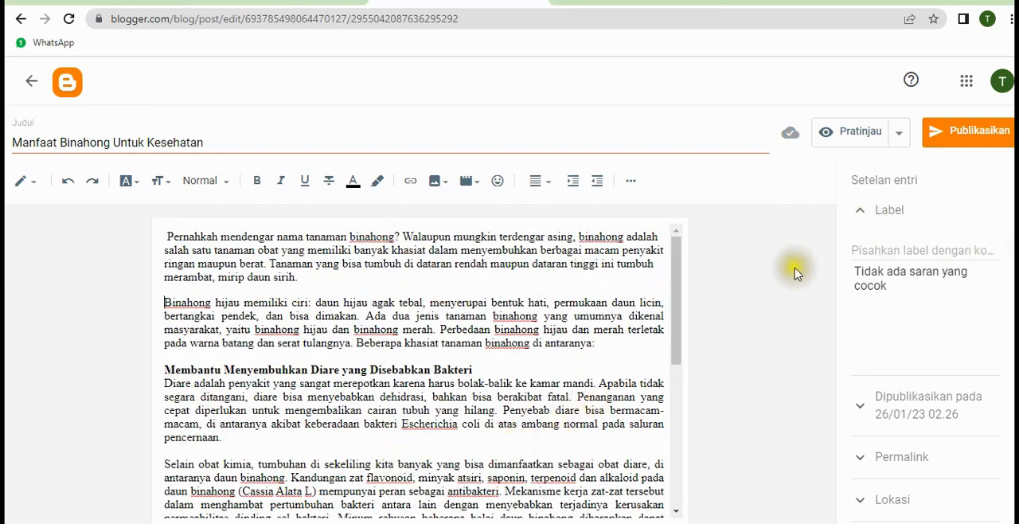
scroll(813, 264, down, 1)
Label the post "Tanaman Obat" and open its permalink settings
click(908, 247)
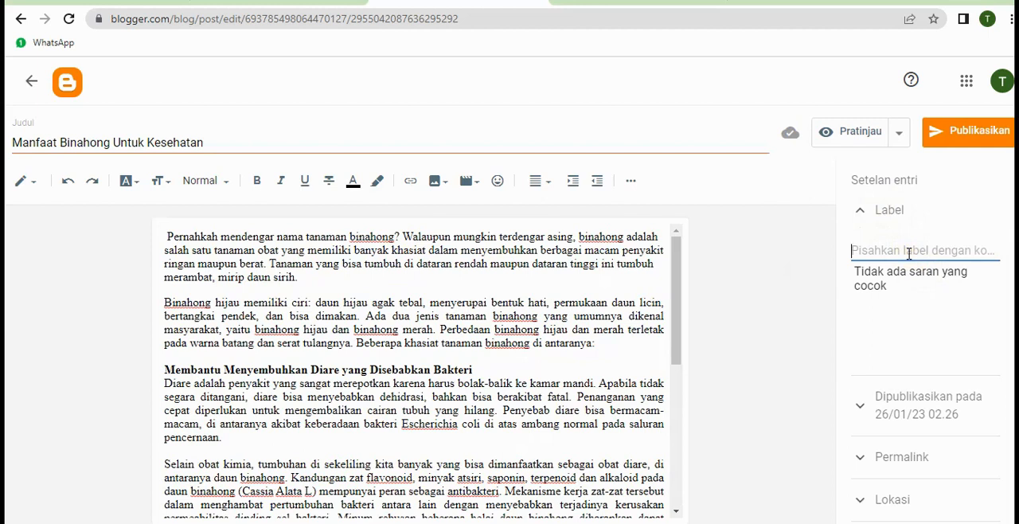
text(Tanaman)
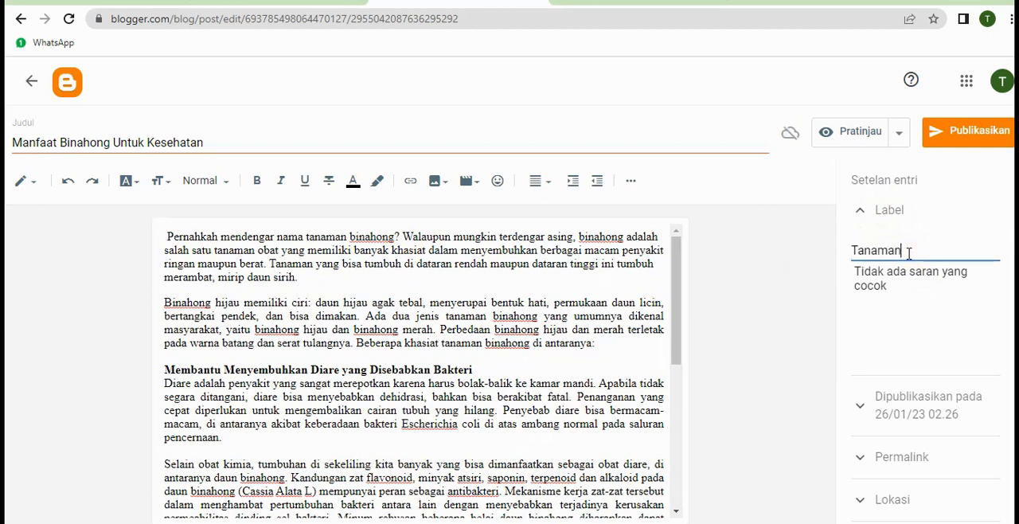
text( Obat)
triple_click(845, 357)
scroll(846, 357, down, 1)
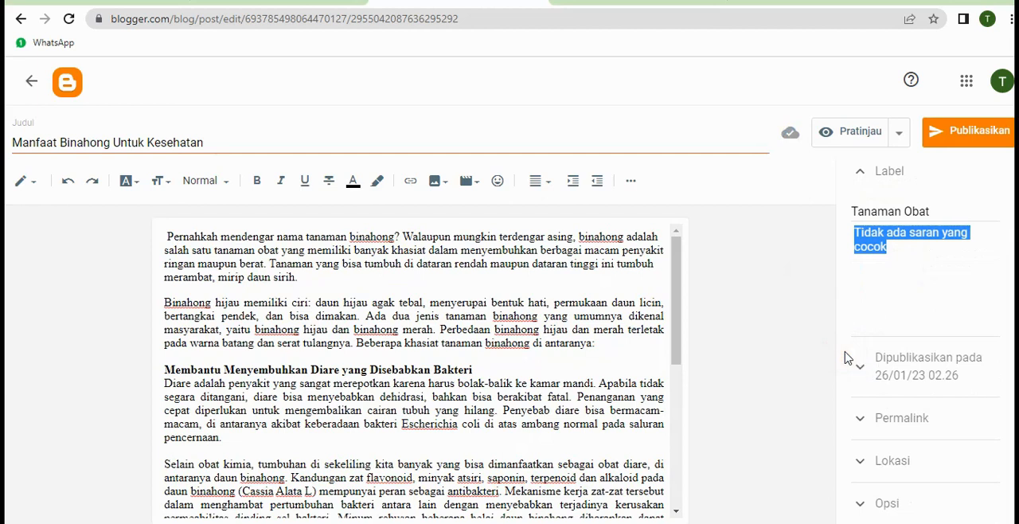
click(925, 430)
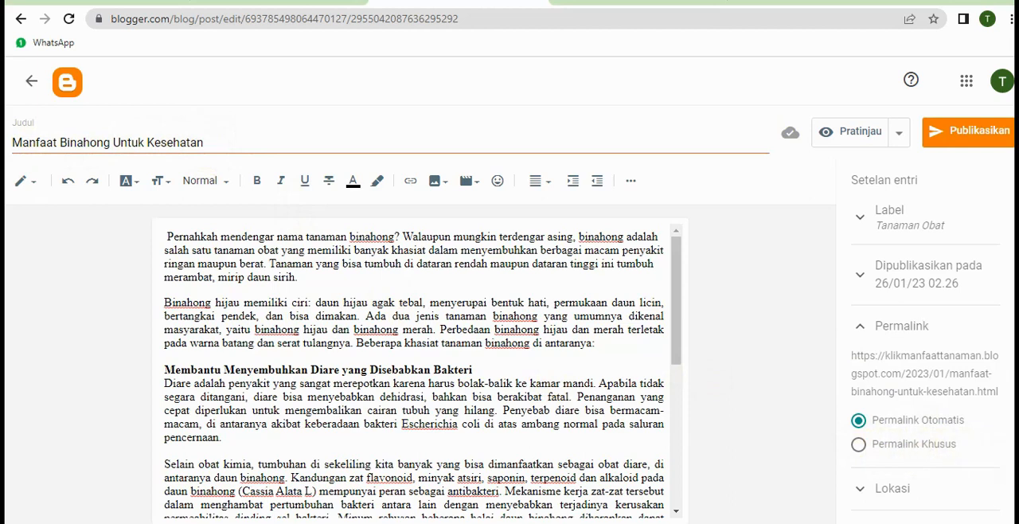
Give the post the custom permalink "manfaat-binahong-untuk-kesehatan"
click(860, 447)
click(868, 476)
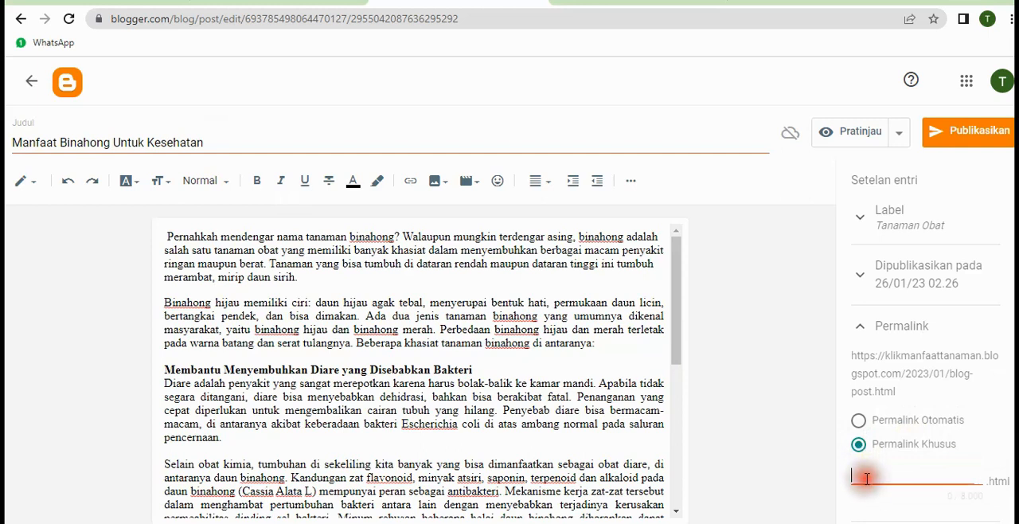
click(410, 264)
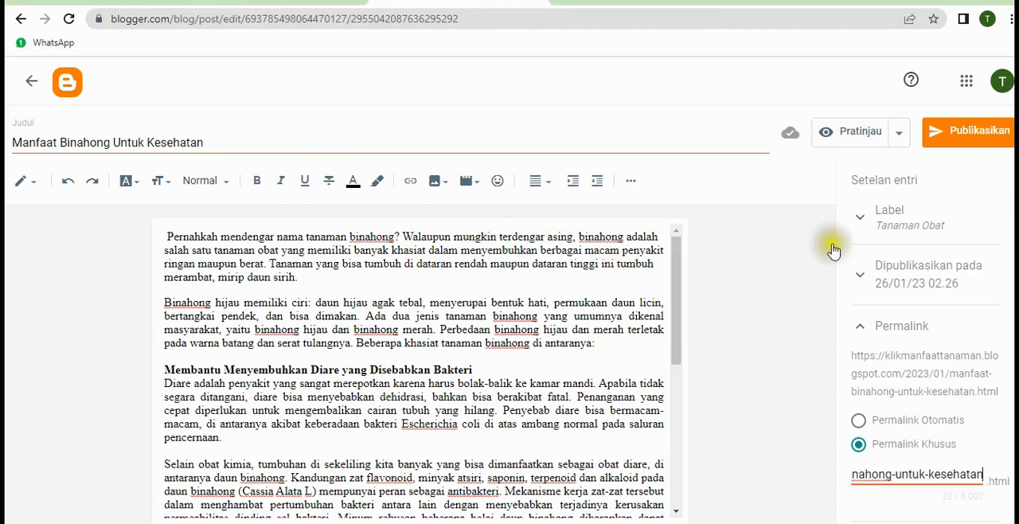
scroll(924, 343, down, 1)
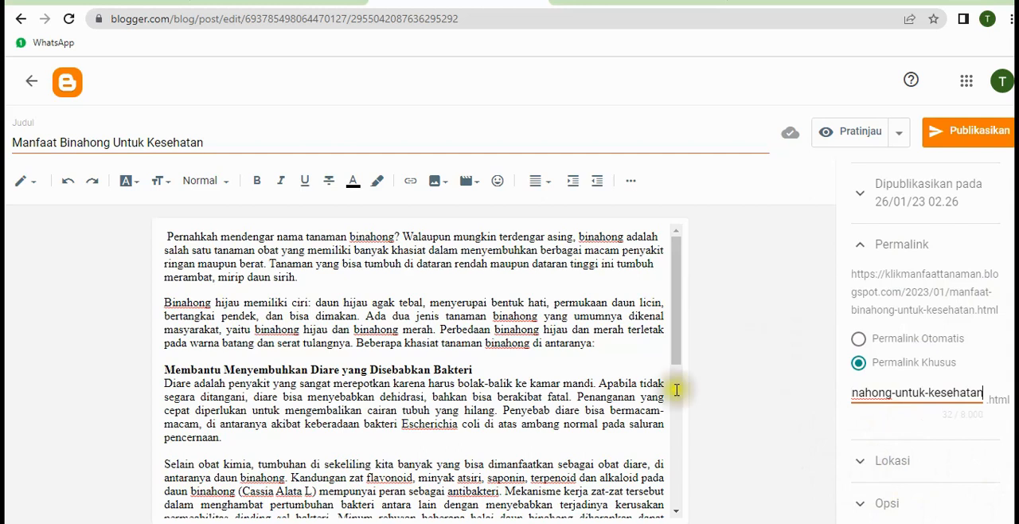
Save the binahong post as a draft without publishing it and return to the blog's post list
drag(681, 342, 683, 503)
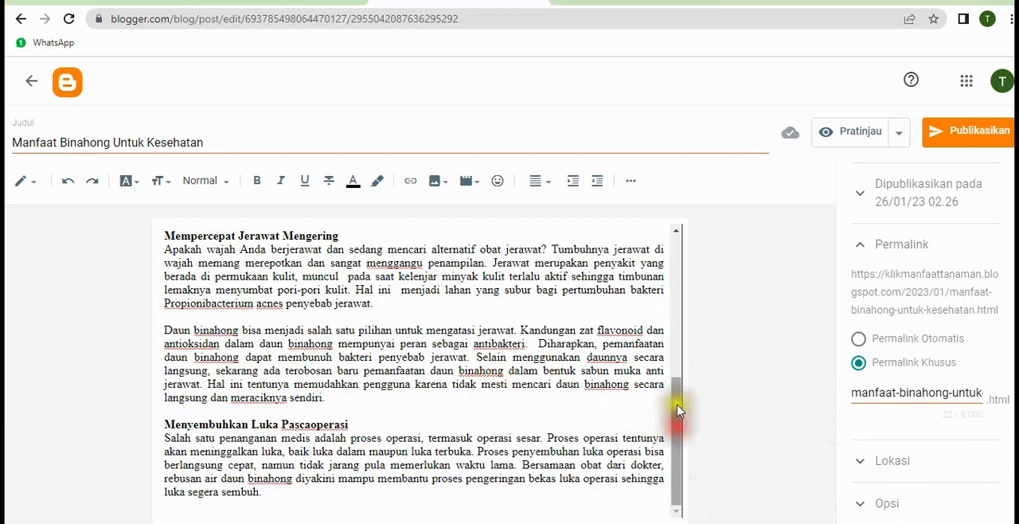
click(673, 270)
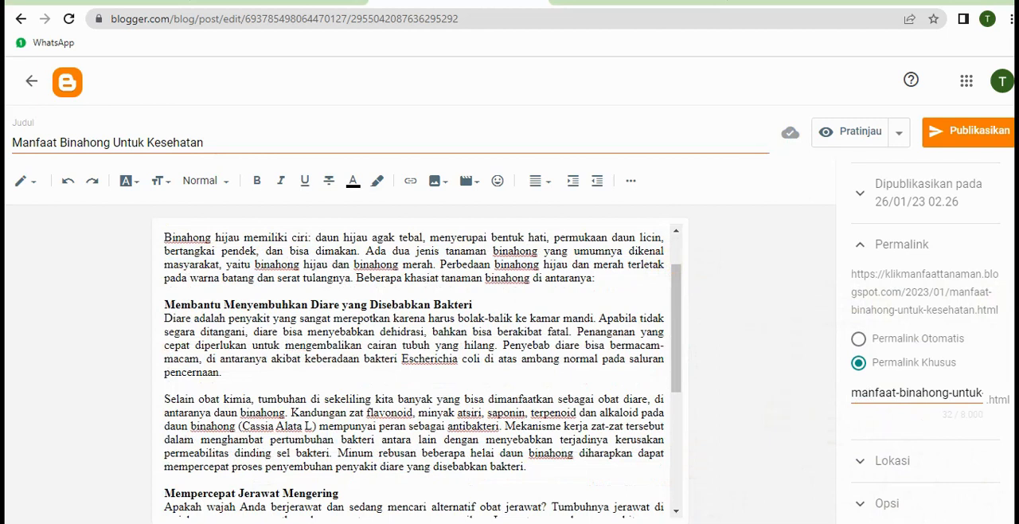
scroll(924, 318, up, 1)
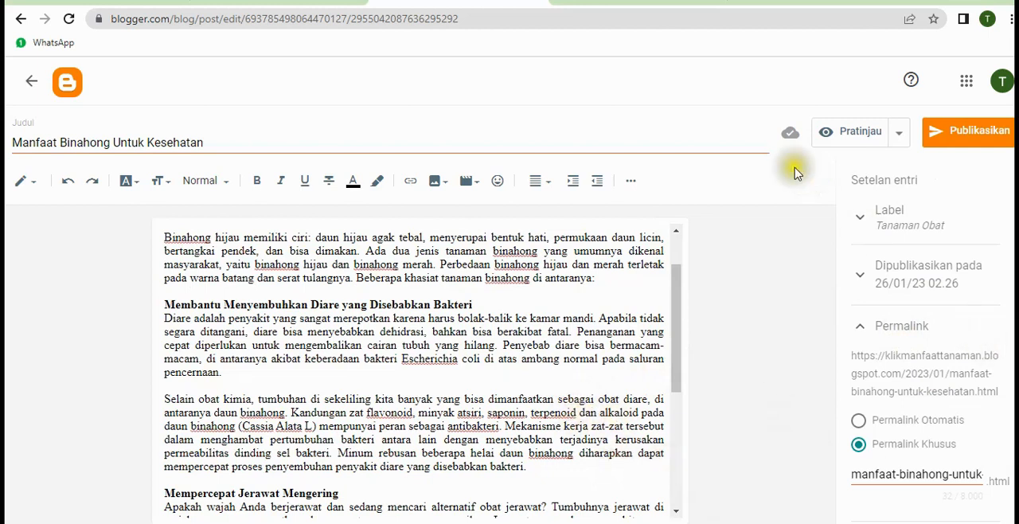
click(968, 142)
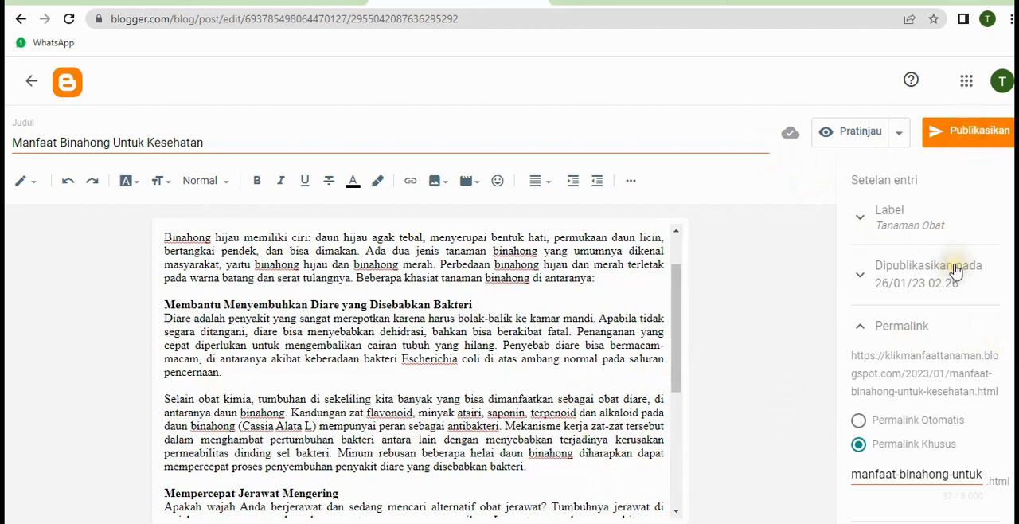
click(899, 134)
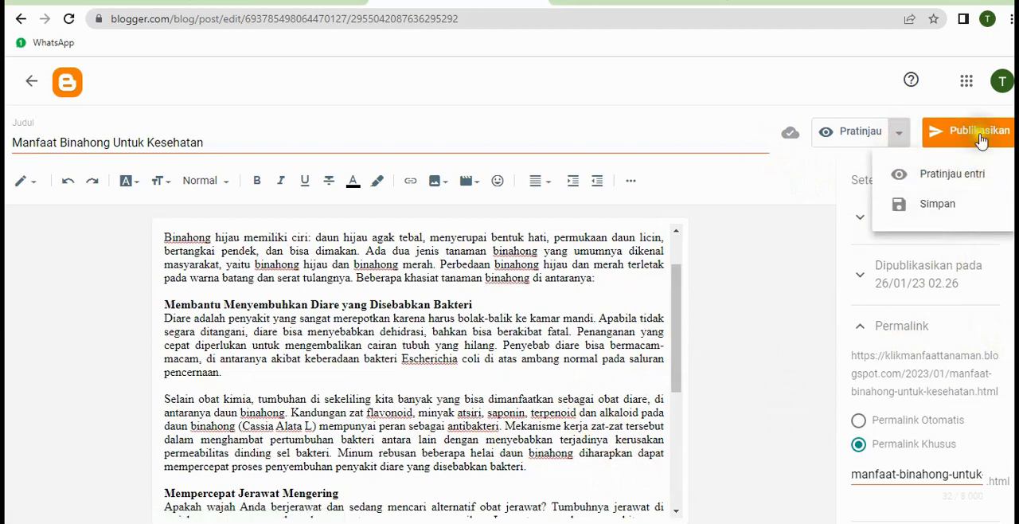
click(943, 207)
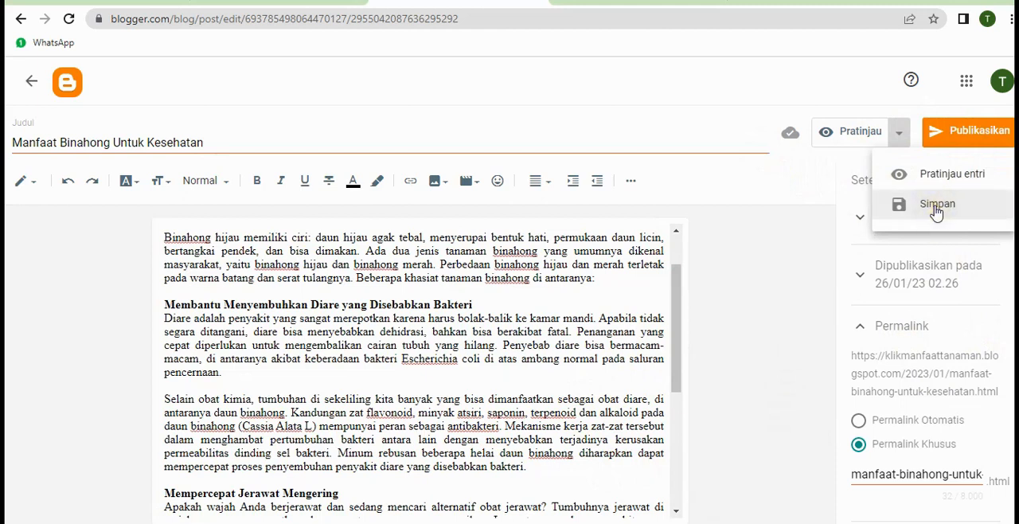
click(936, 209)
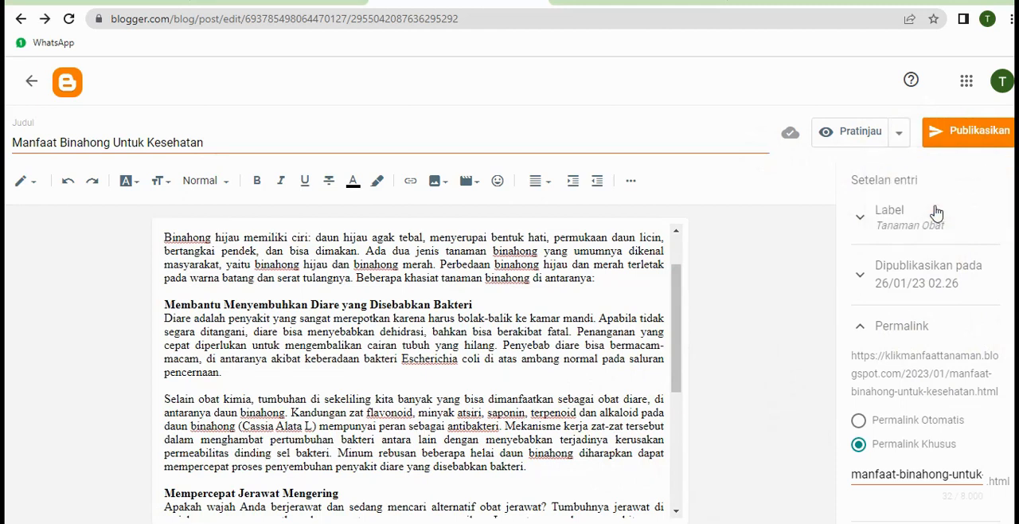
scroll(960, 446, down, 1)
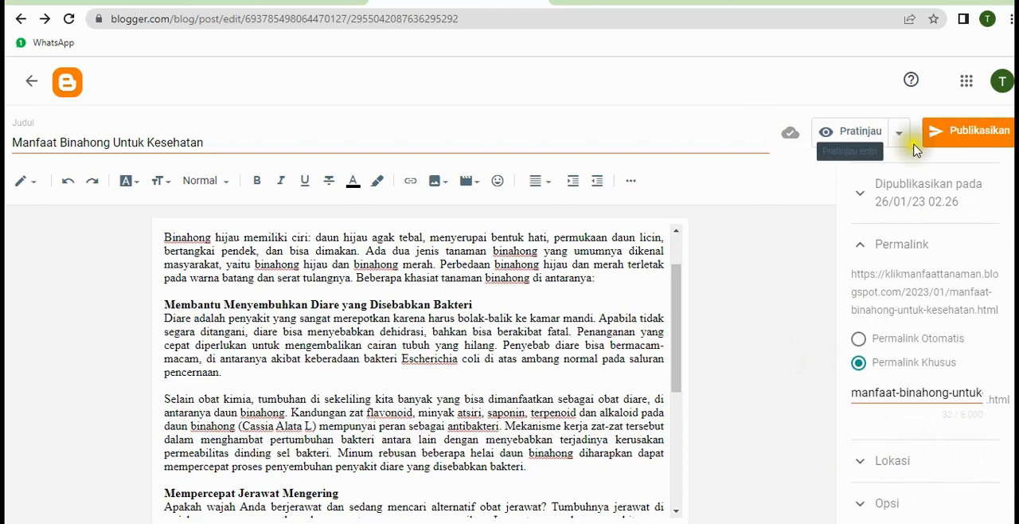
click(32, 86)
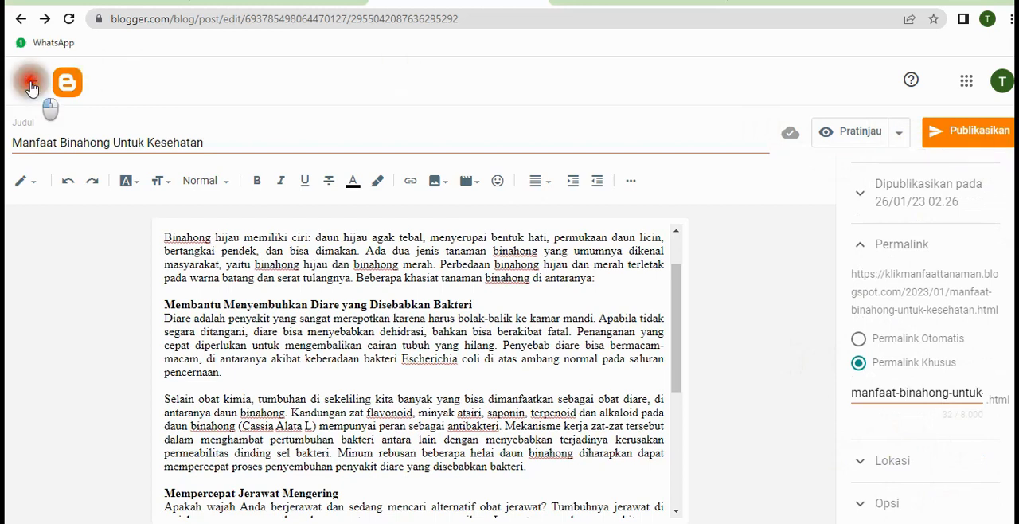
Open the settings page of the blog "Manfaat Tanaman Untuk Kesehatan"
scroll(196, 236, down, 2)
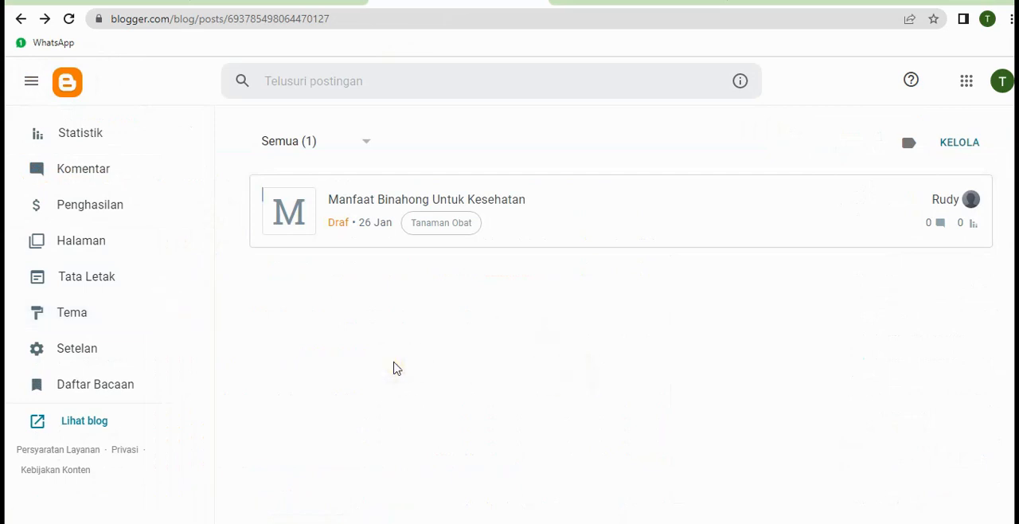
scroll(183, 319, up, 2)
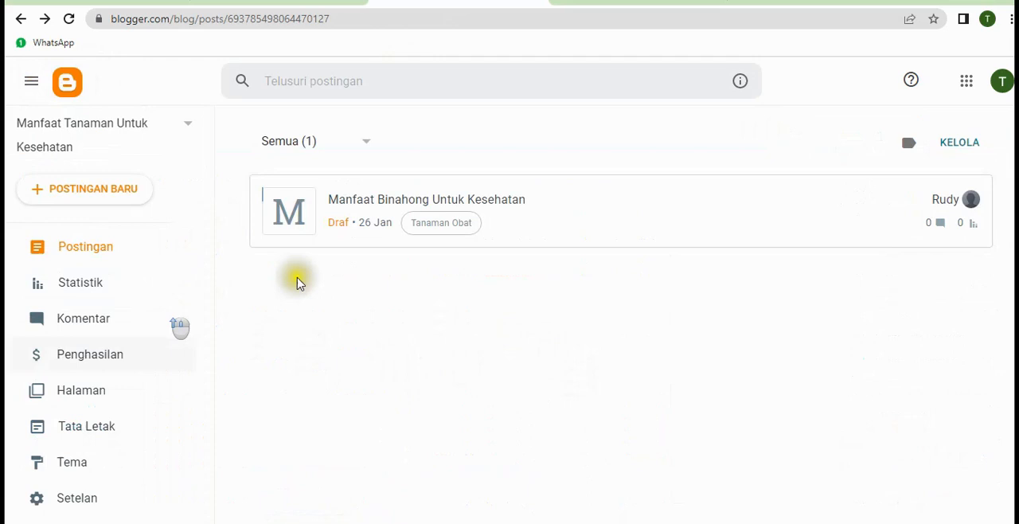
scroll(71, 314, down, 2)
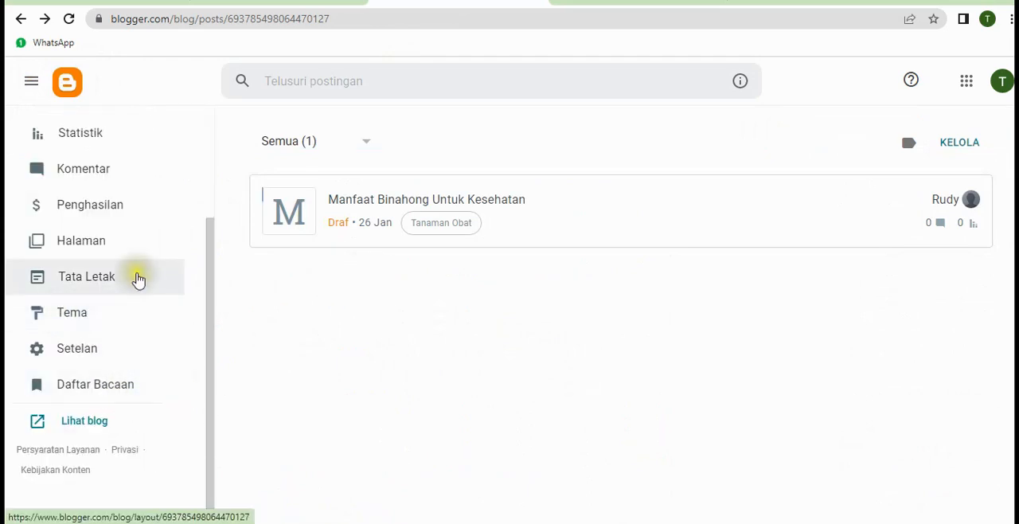
scroll(140, 274, up, 2)
scroll(141, 274, down, 2)
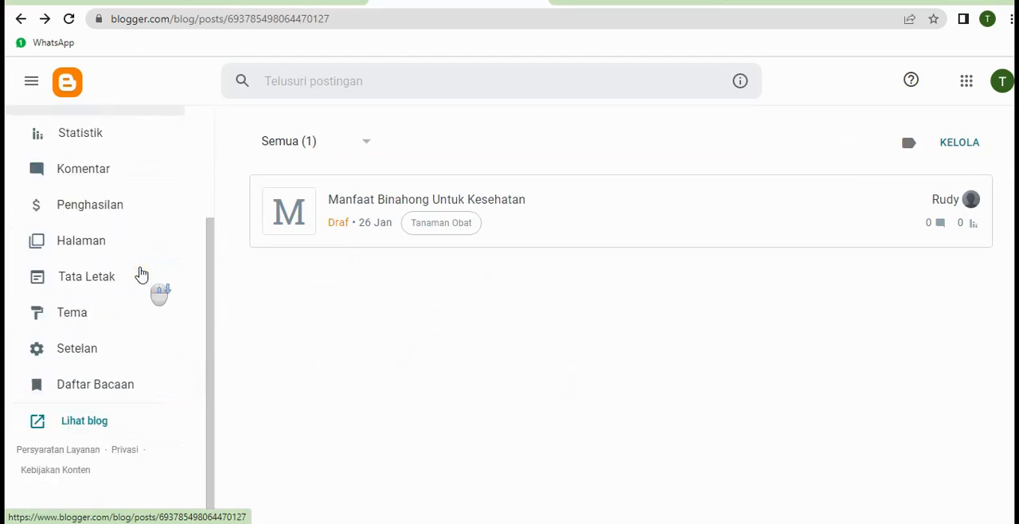
click(91, 346)
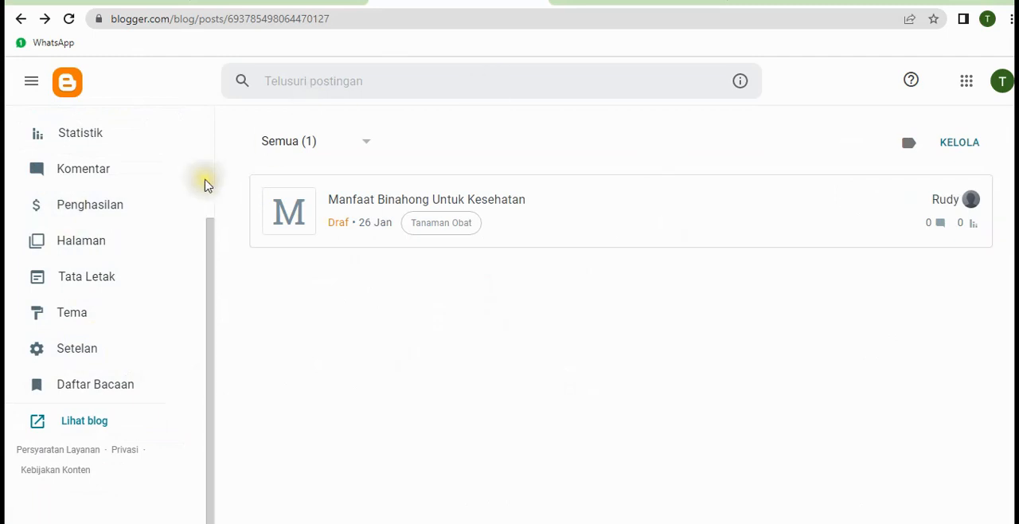
scroll(130, 182, up, 1)
scroll(130, 183, down, 1)
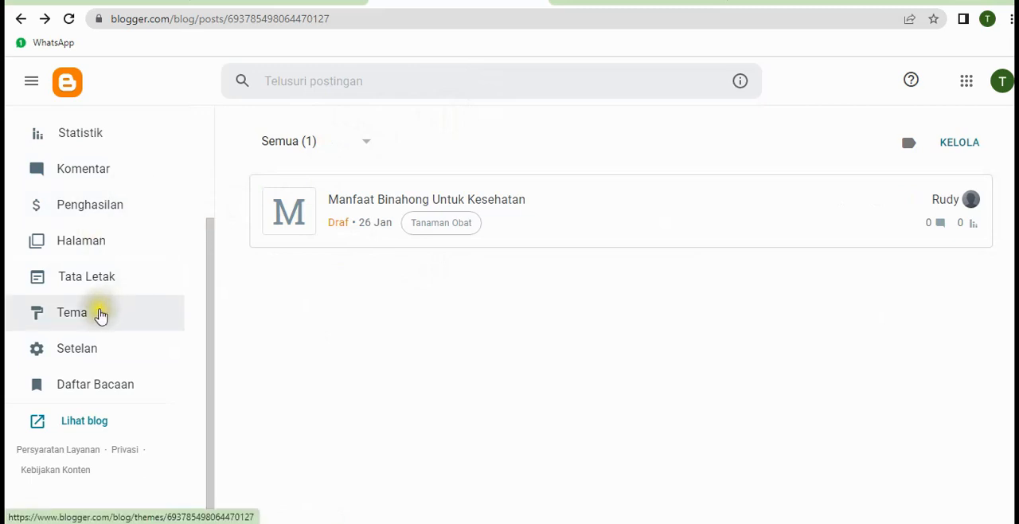
click(83, 354)
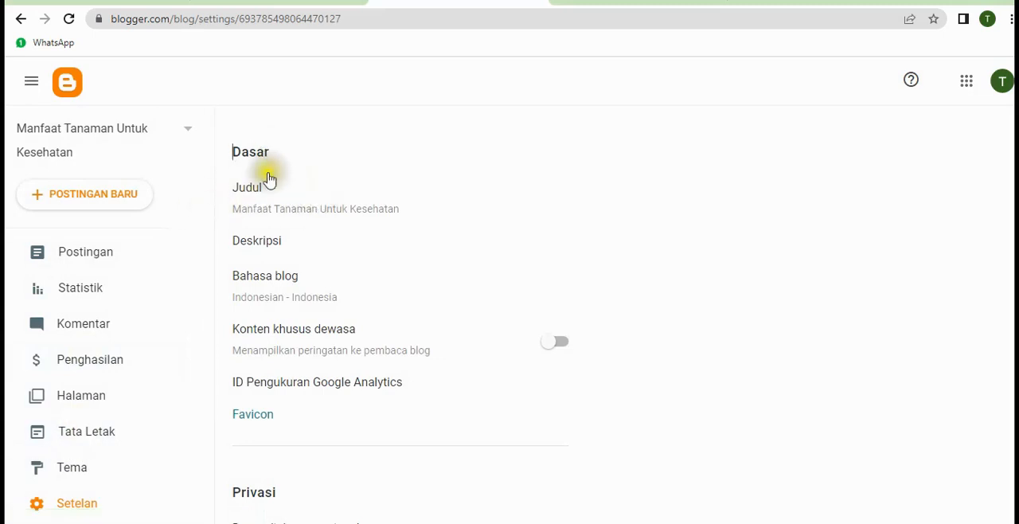
Set the blog description to "Informasi yang berisi manfaat dari berbagai tanaman yang bermanfaat untuk kesehatan." and save it
double_click(273, 244)
click(433, 285)
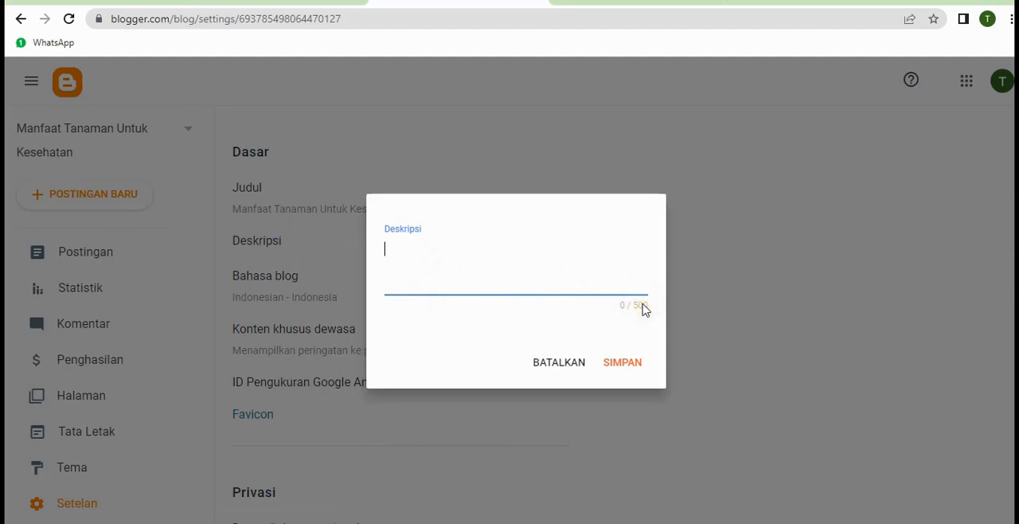
text(Informasi yang berisi manfaat dari berbagai tanaman yang bermanfaat untuk kesehatan.)
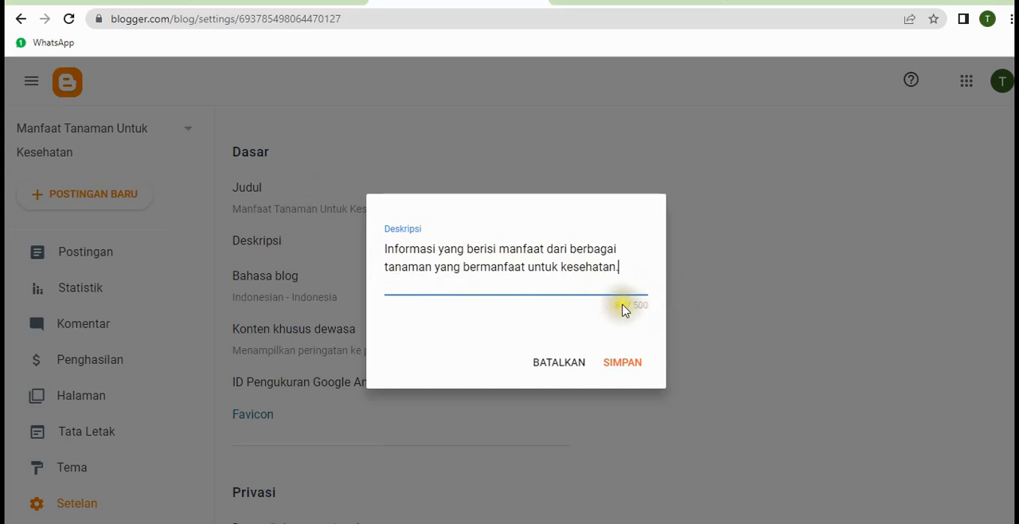
click(621, 363)
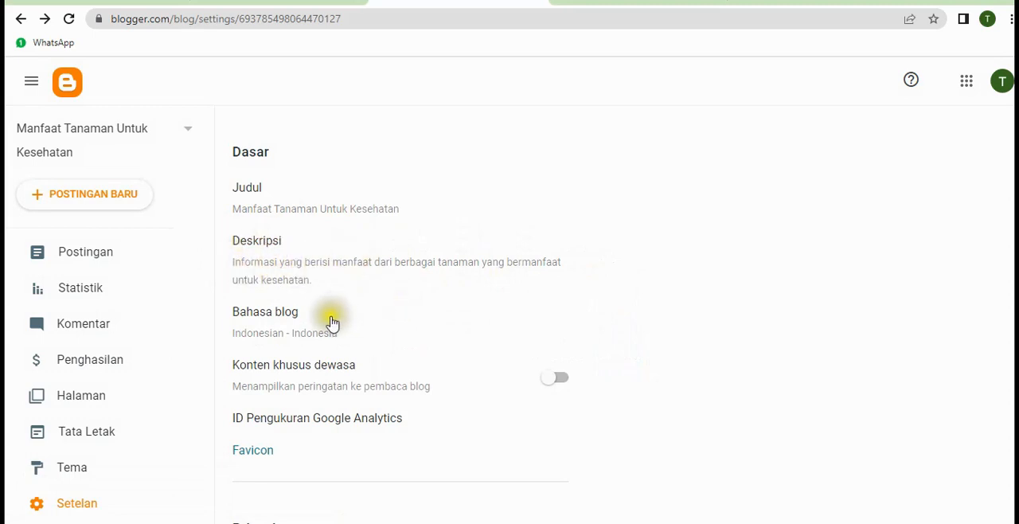
Look through the blog's privacy, publishing, HTTPS, permission, post, comment and email settings
scroll(339, 320, down, 2)
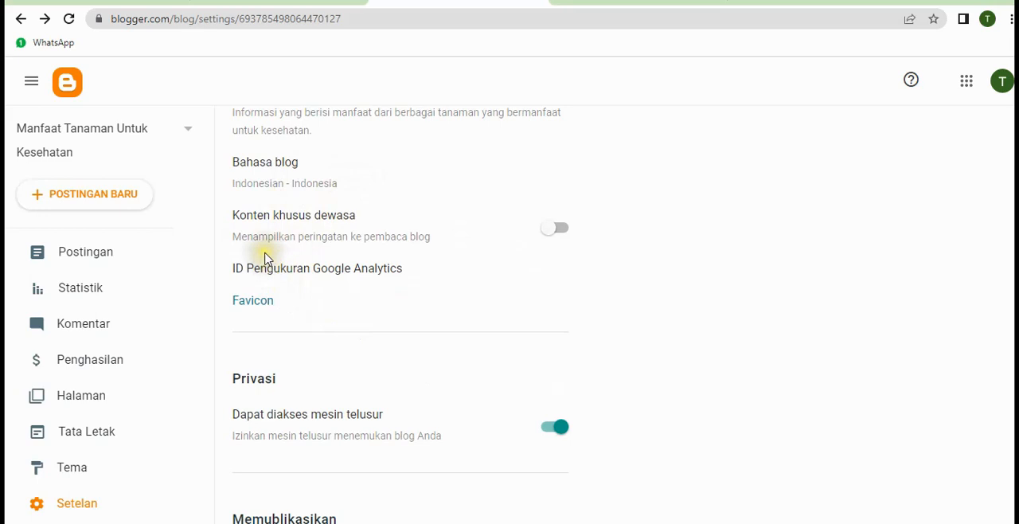
scroll(284, 297, down, 1)
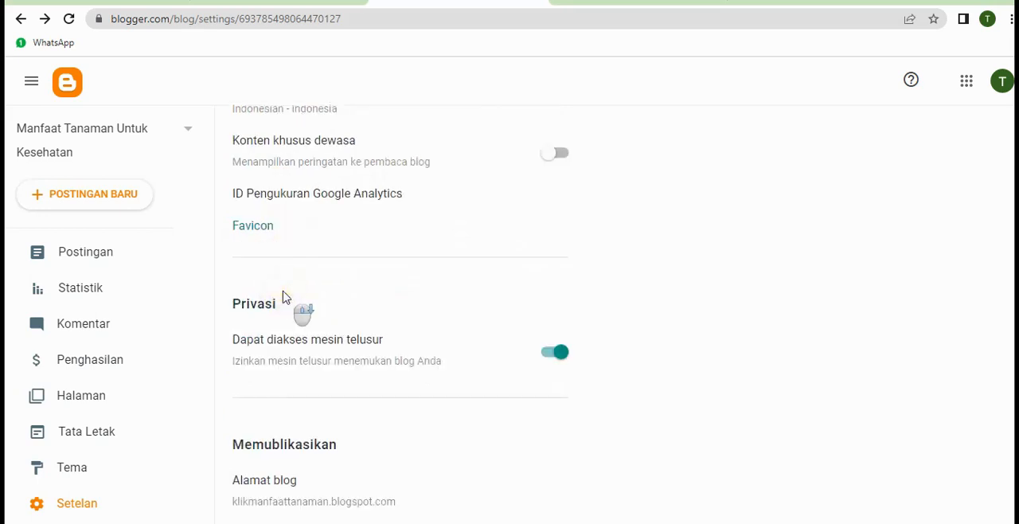
scroll(284, 297, down, 1)
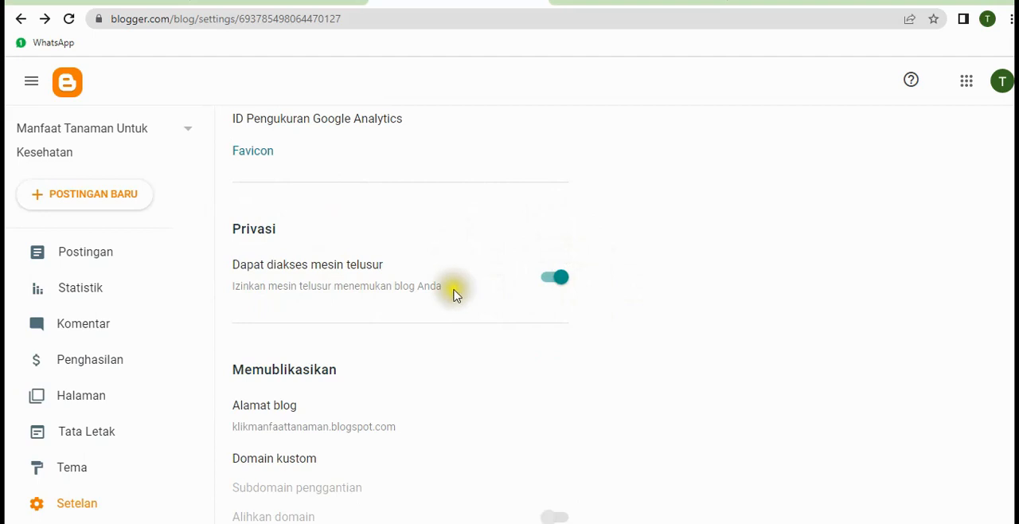
scroll(461, 315, down, 1)
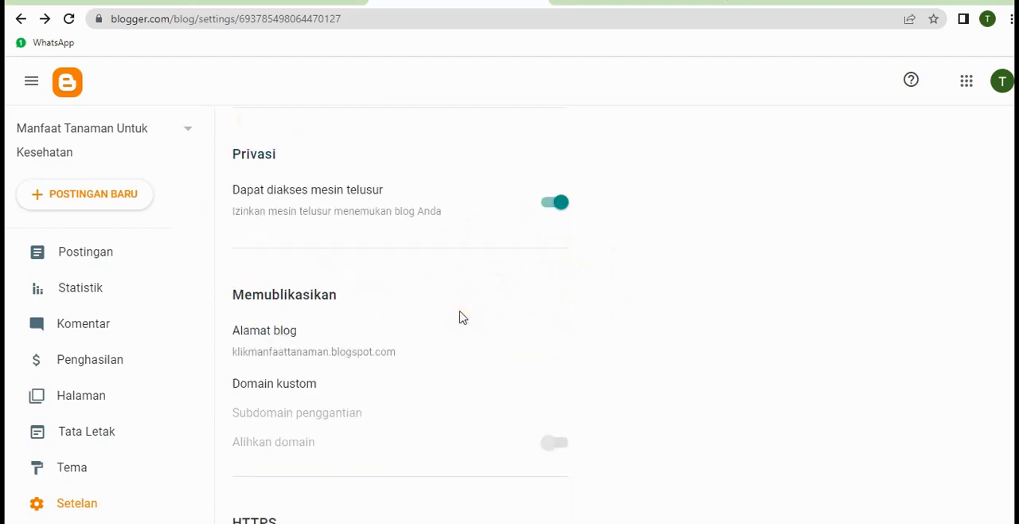
scroll(454, 307, down, 1)
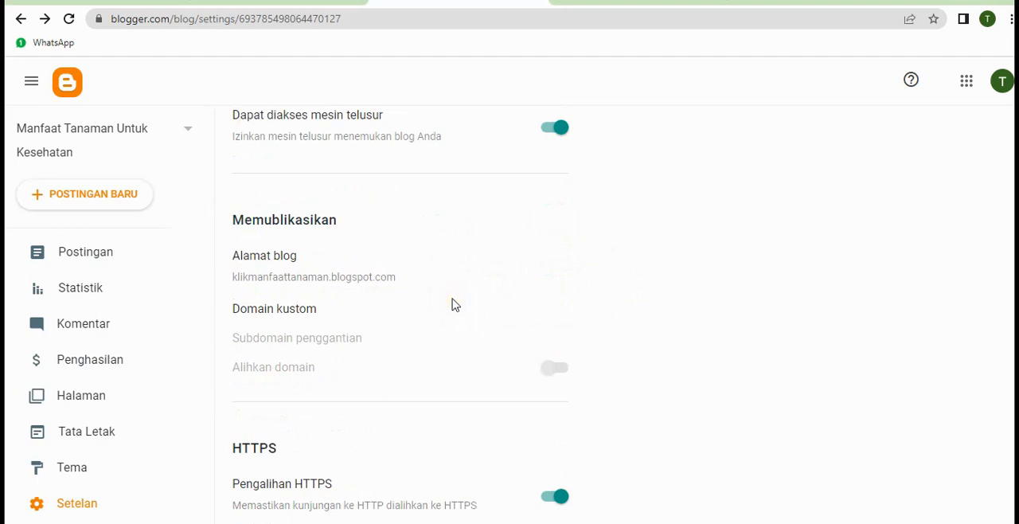
scroll(454, 305, down, 4)
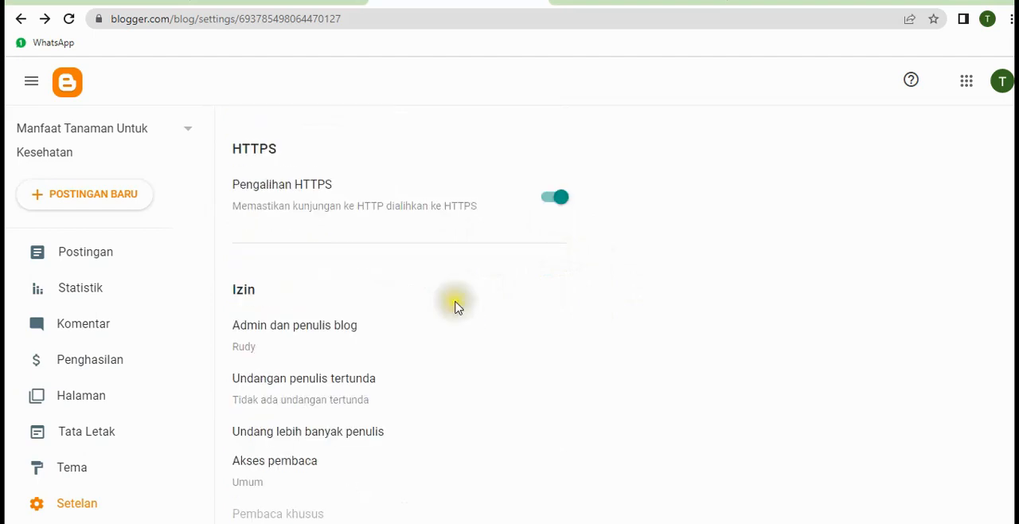
scroll(458, 308, down, 1)
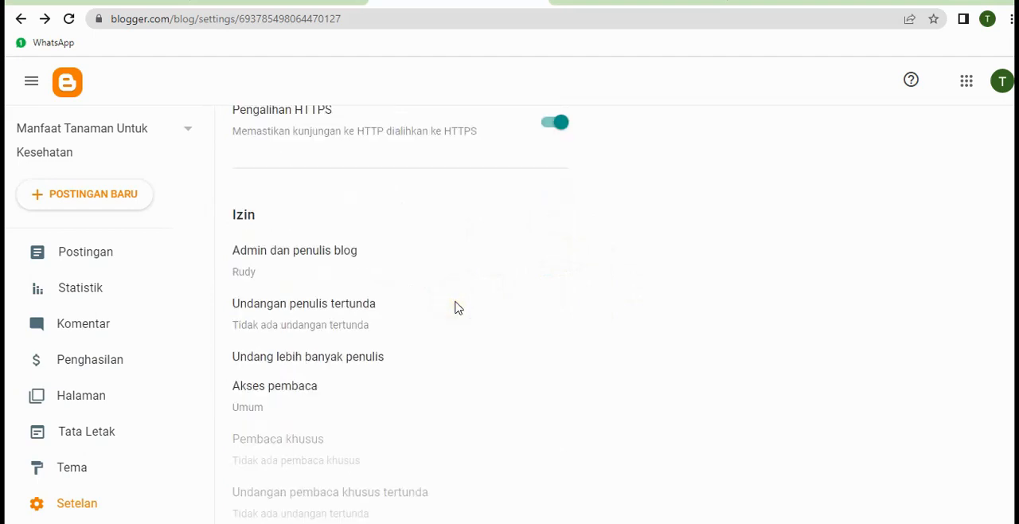
scroll(458, 308, down, 4)
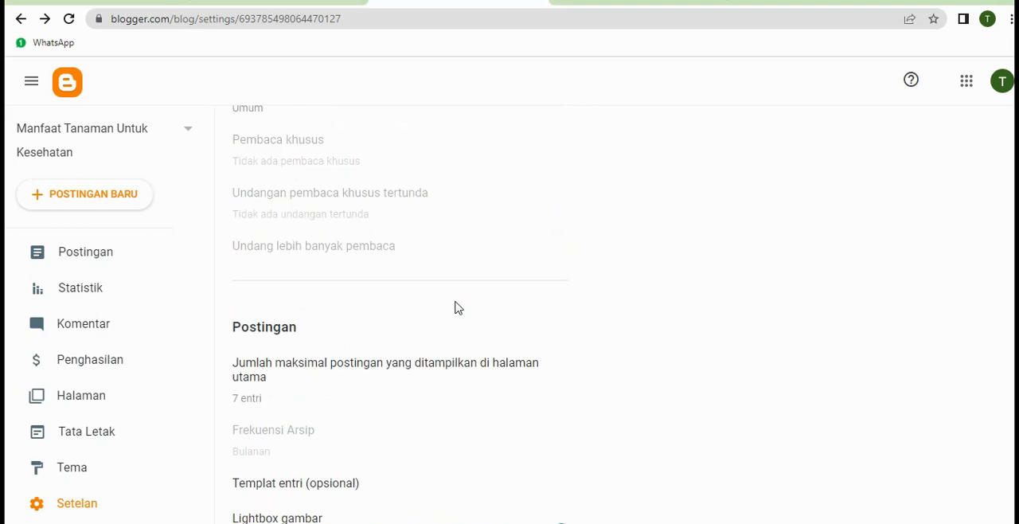
scroll(458, 308, down, 1)
scroll(458, 309, down, 2)
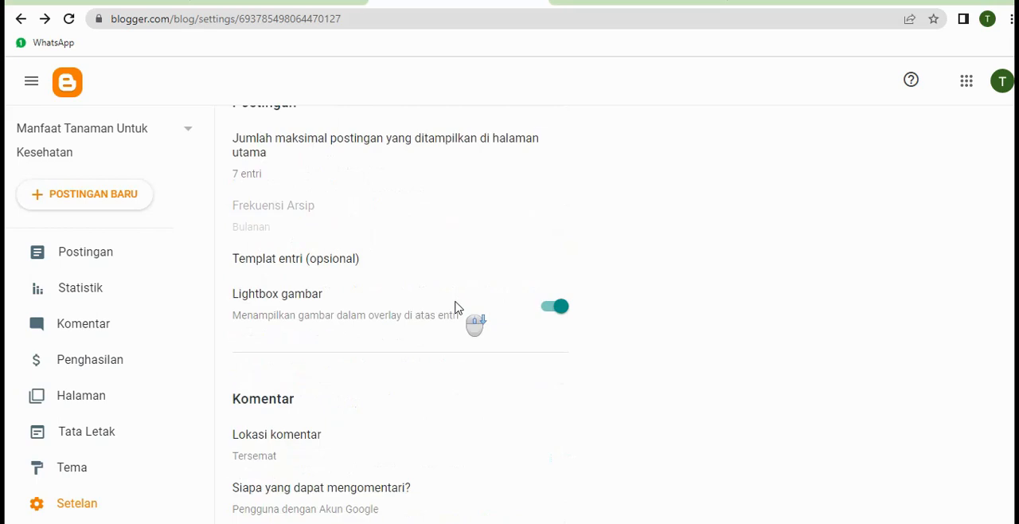
scroll(458, 308, down, 1)
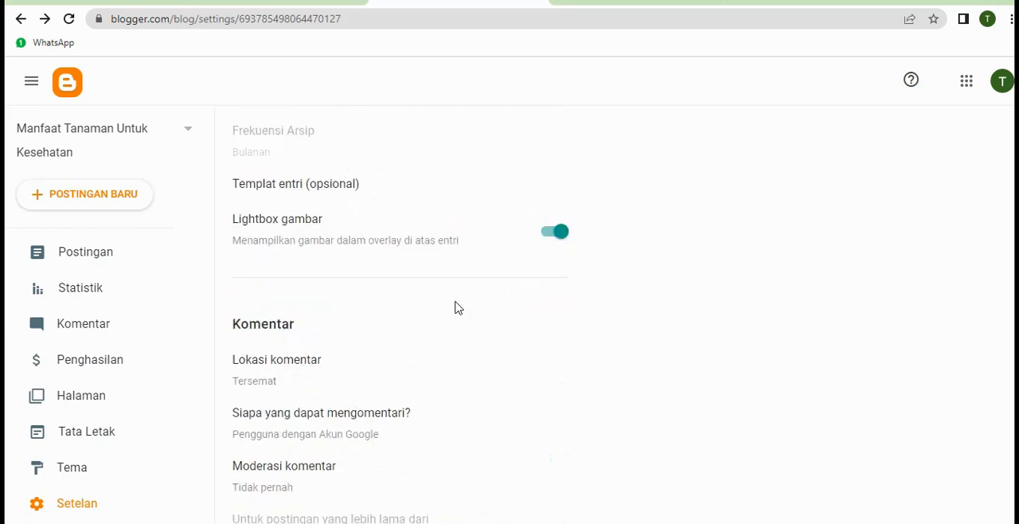
scroll(458, 308, down, 1)
scroll(458, 309, down, 2)
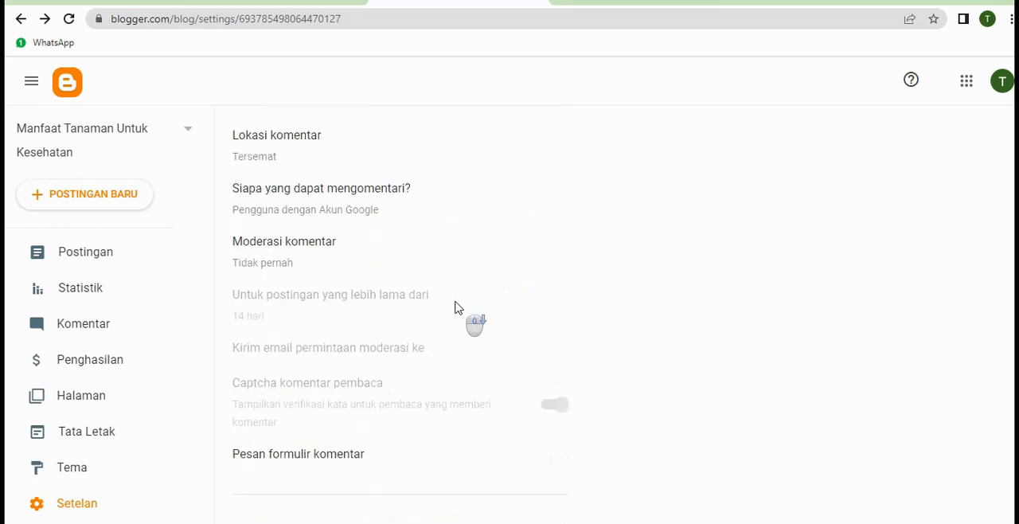
scroll(557, 316, down, 2)
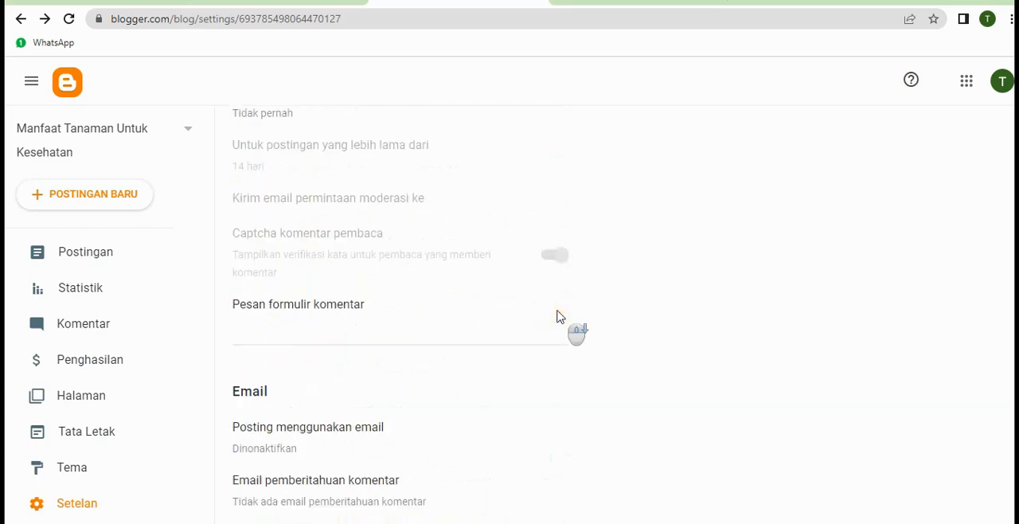
scroll(560, 316, down, 3)
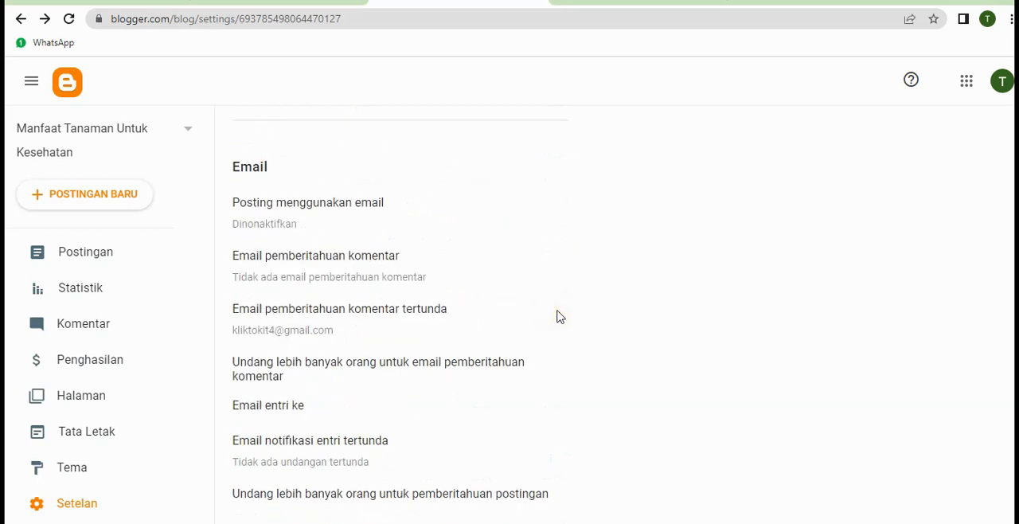
Set the blog's time zone to (GMT+07:00) Waktu Indonesia Barat – Jakarta and save it
scroll(465, 299, down, 2)
scroll(466, 300, down, 2)
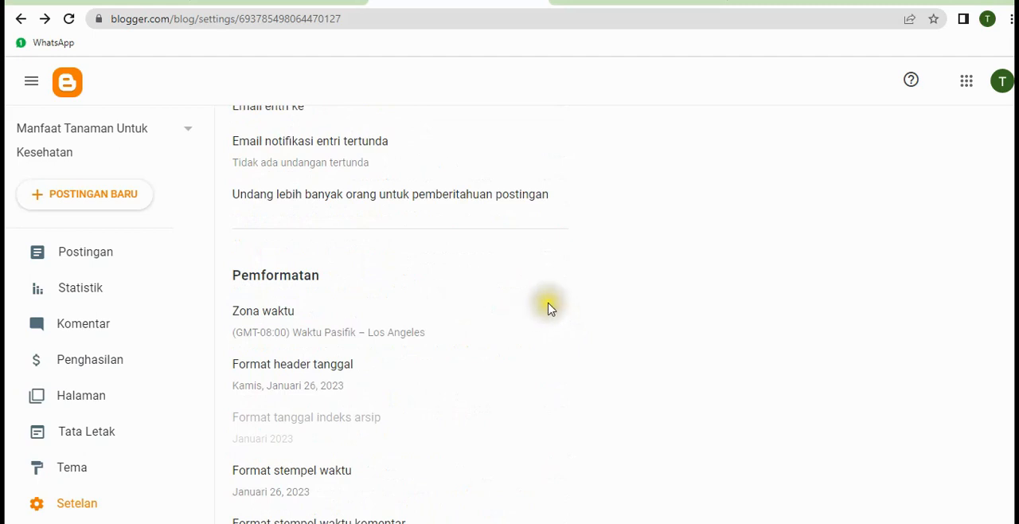
click(263, 316)
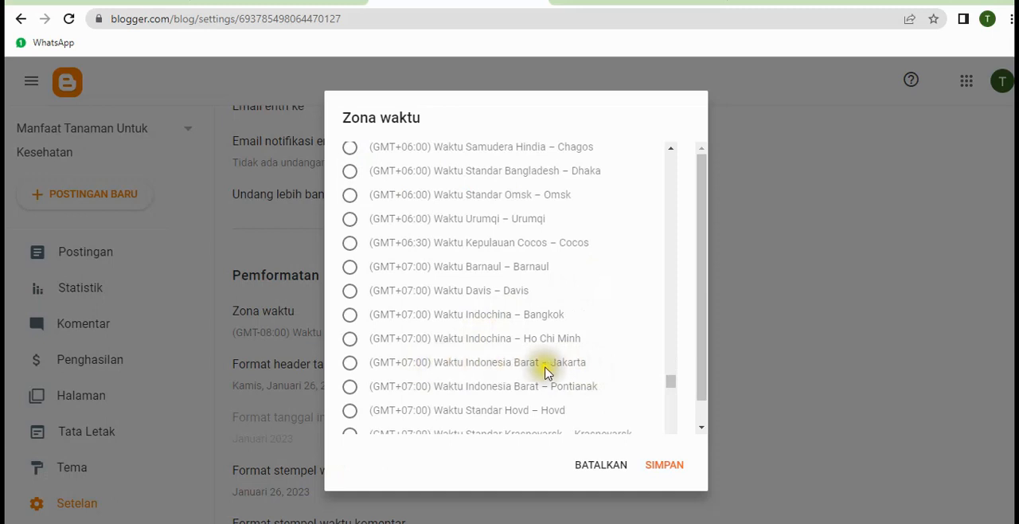
click(348, 365)
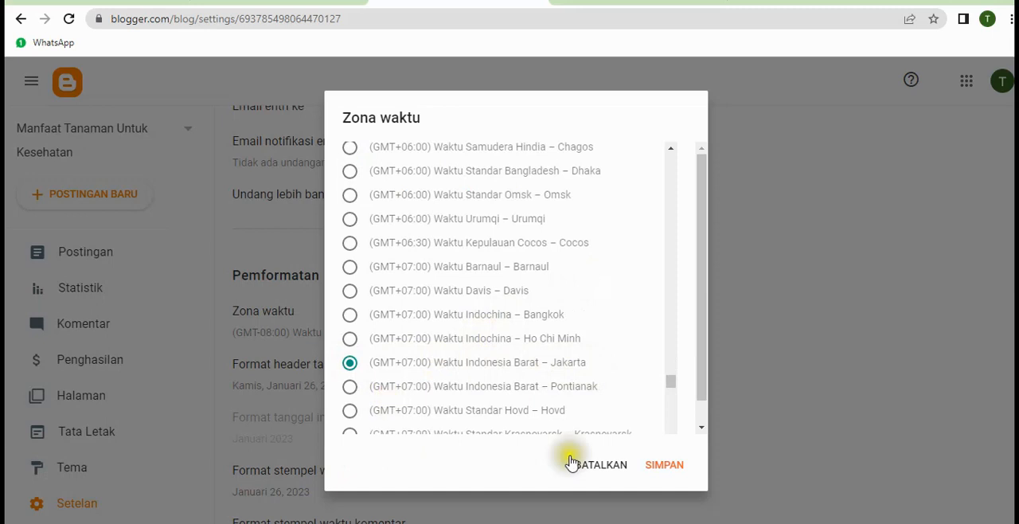
click(660, 465)
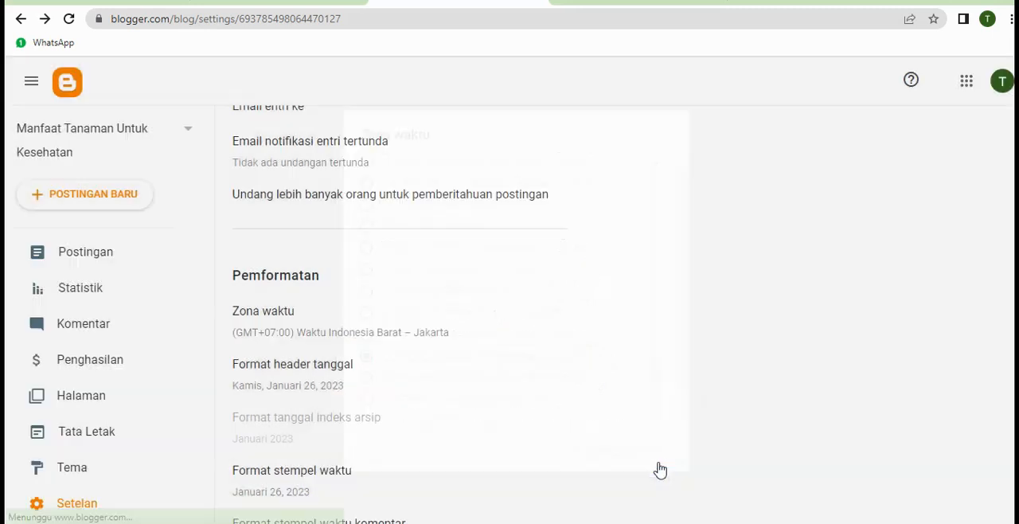
Look through the blog's date formatting, meta tag, error and redirect, and site feed settings, and review the basic settings again
scroll(403, 385, down, 3)
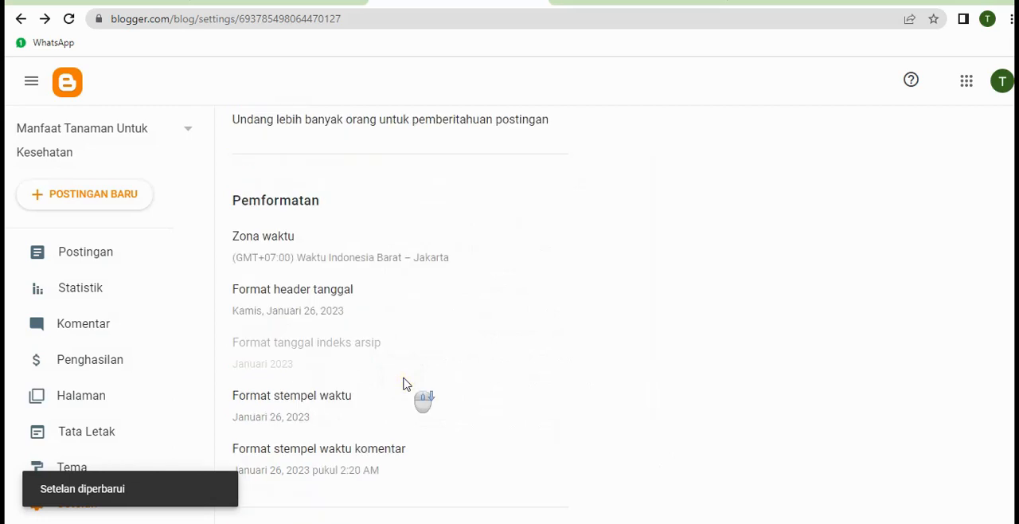
scroll(403, 385, down, 1)
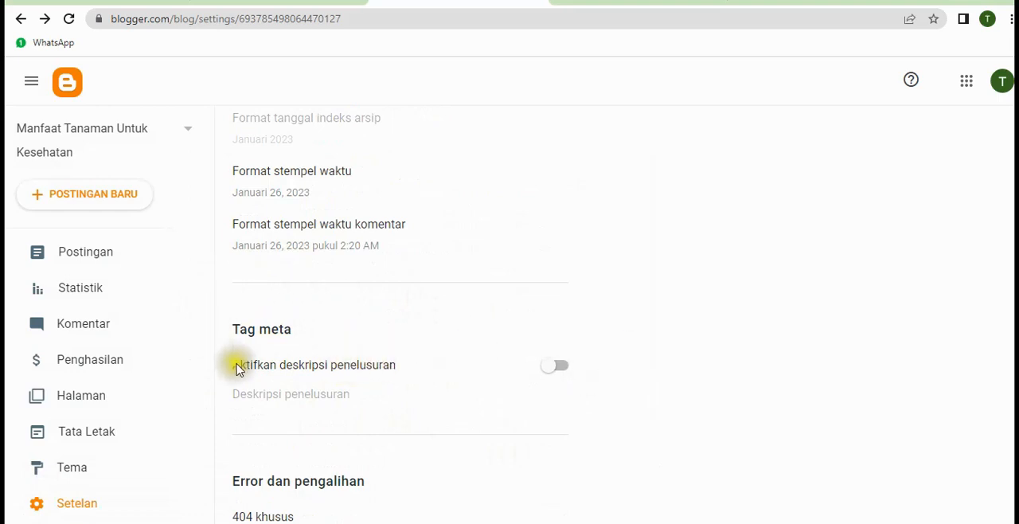
scroll(531, 262, up, 10)
scroll(532, 262, up, 15)
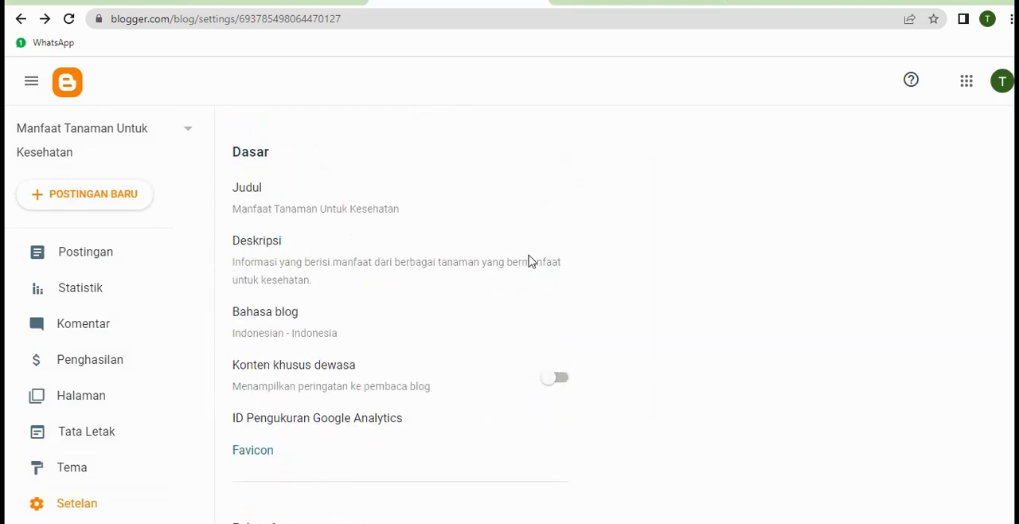
scroll(366, 247, down, 15)
scroll(389, 256, down, 20)
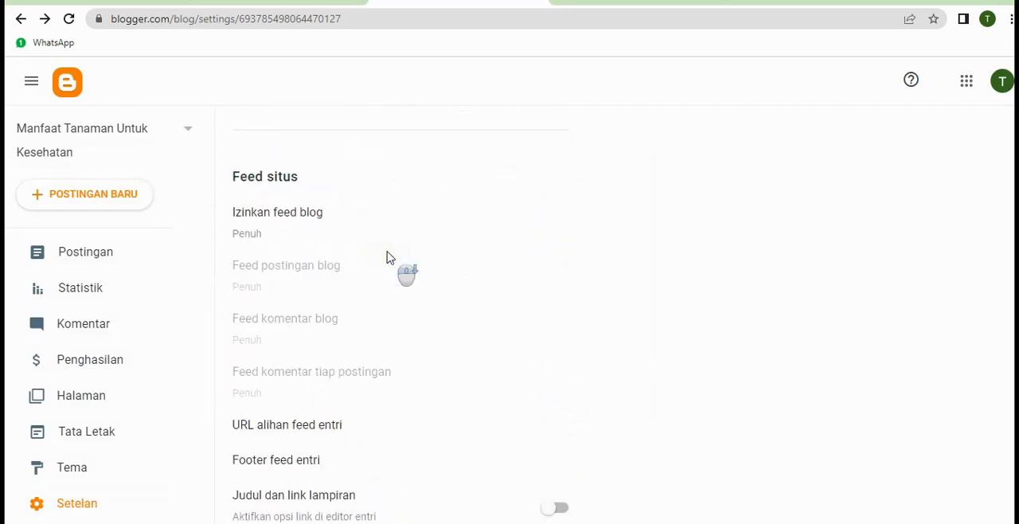
scroll(389, 256, up, 20)
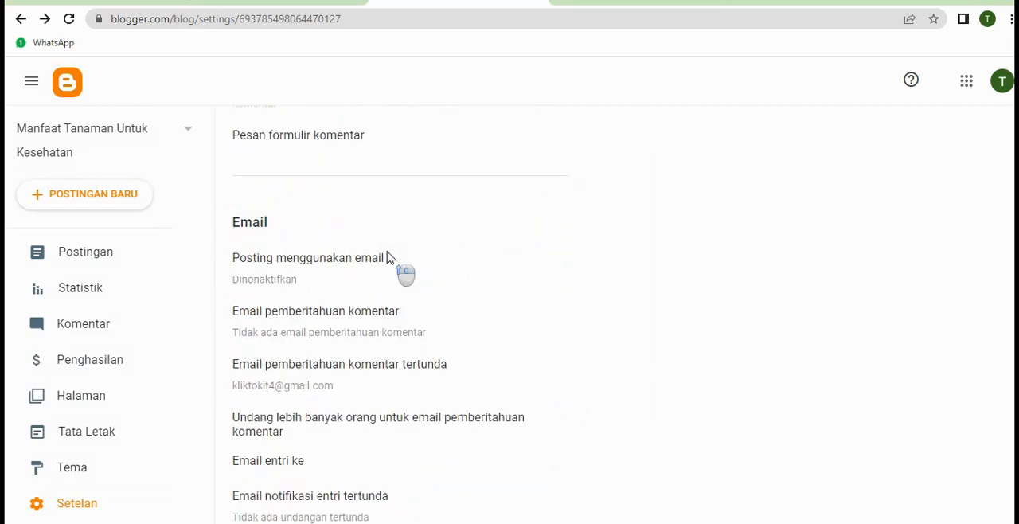
scroll(388, 256, up, 10)
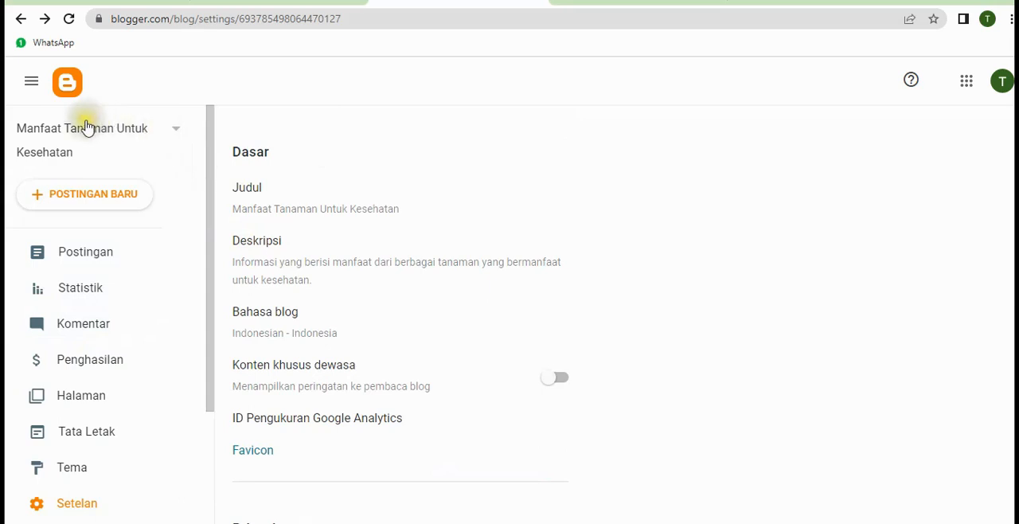
Open the draft post "Manfaat Binahong Untuk Kesehatan" for editing and review its custom permalink
click(90, 260)
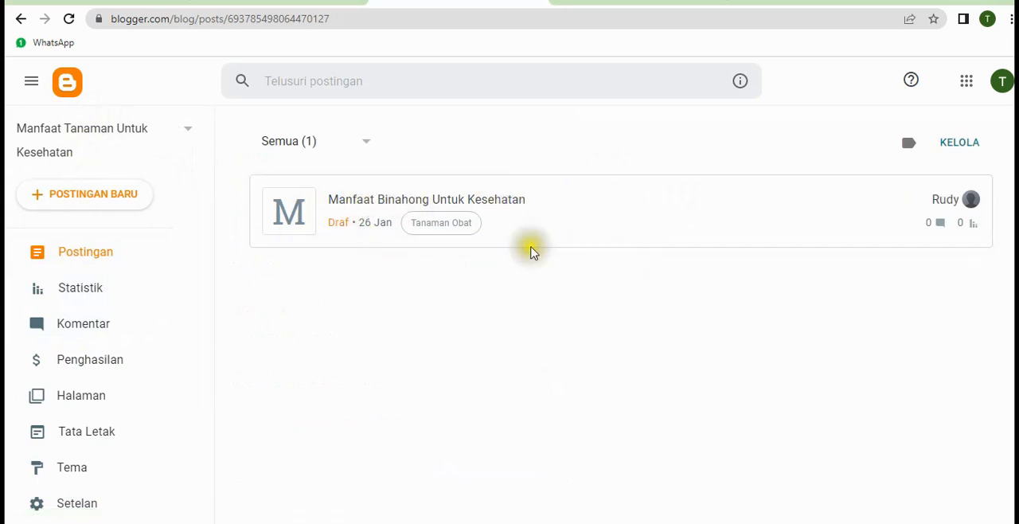
click(505, 204)
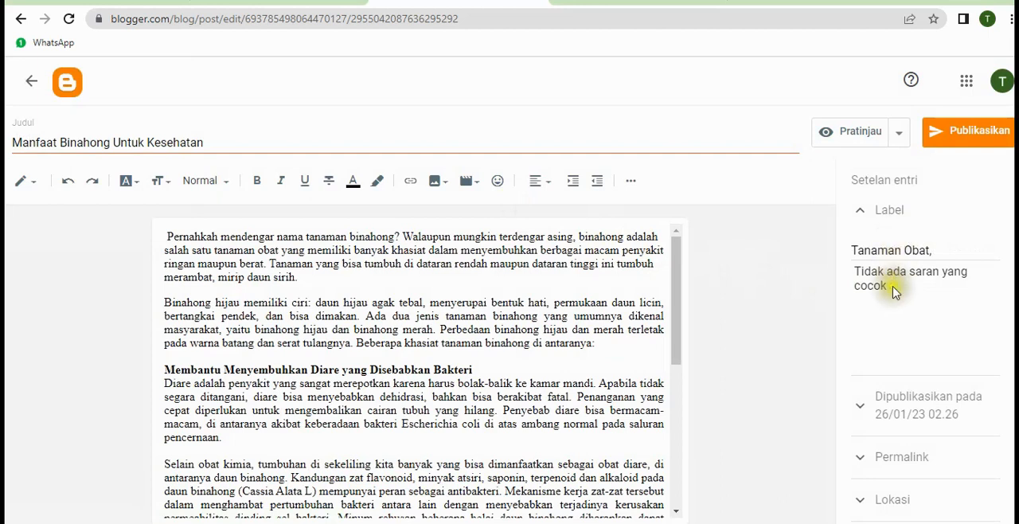
scroll(924, 328, down, 1)
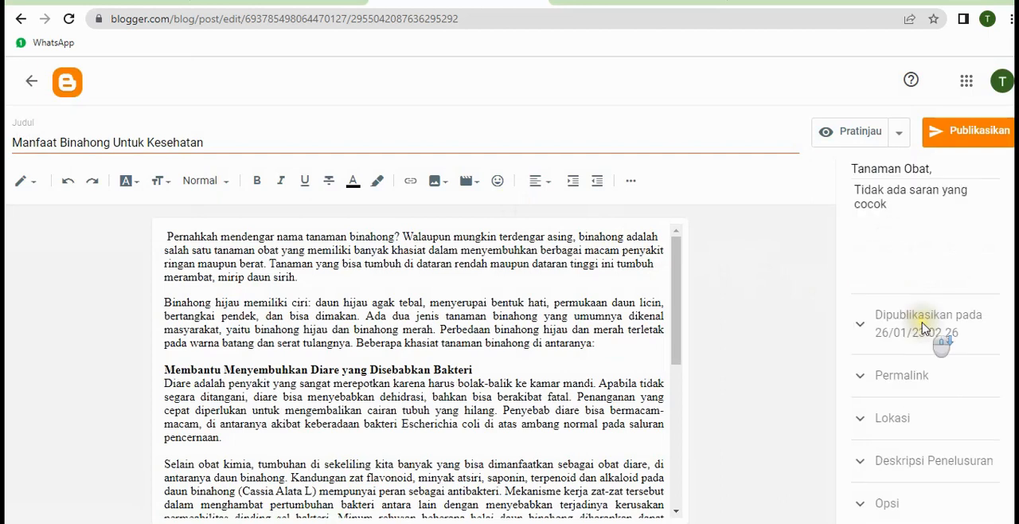
click(910, 383)
click(858, 444)
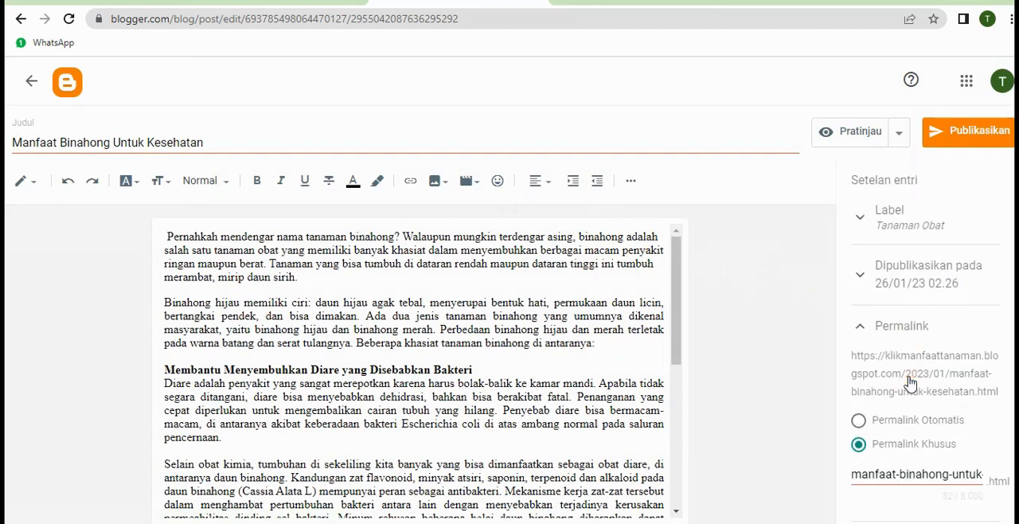
click(814, 438)
key(ctrl+a)
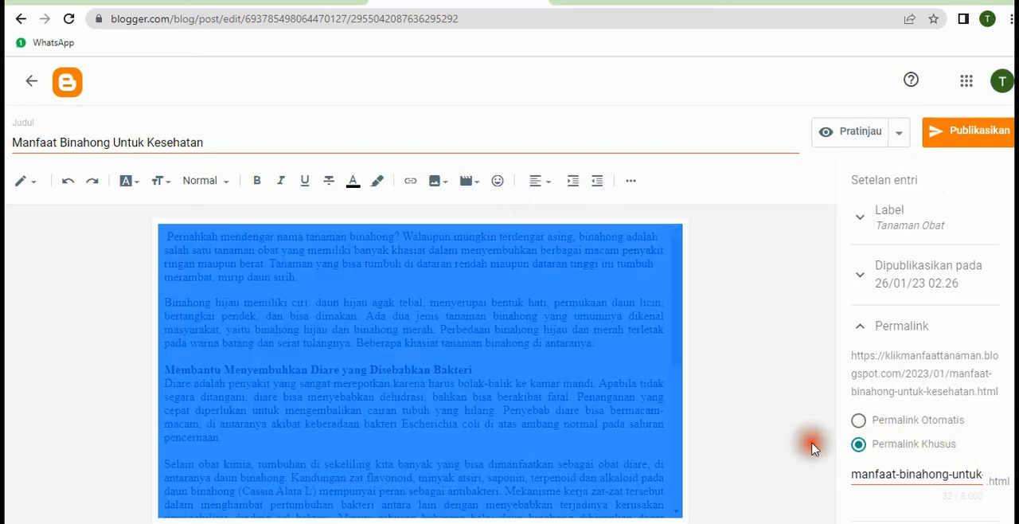
scroll(890, 501, down, 1)
scroll(890, 478, down, 1)
click(890, 398)
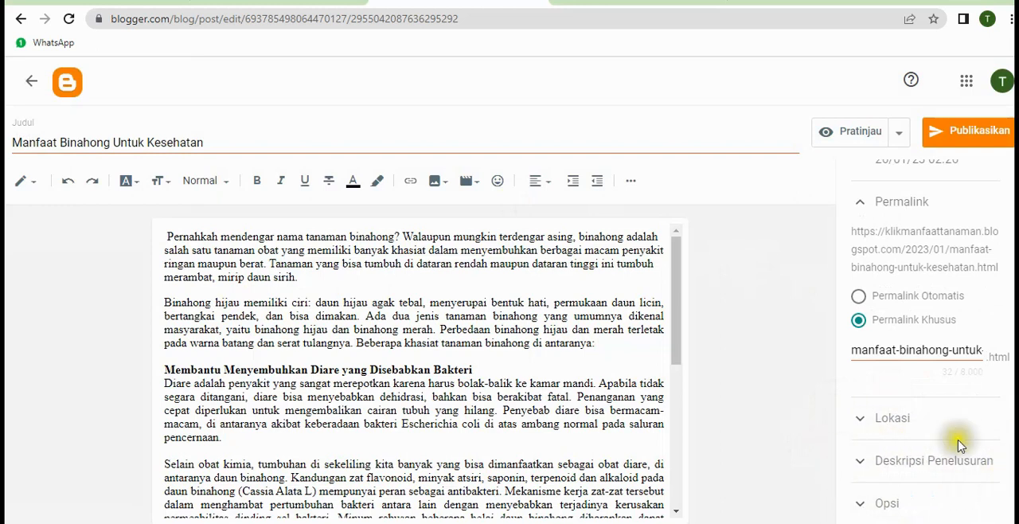
Set the post's search description to "Manfaat binahong untuk kesehatan dapat mengatasi berbagai keluhan kesehatan."
click(912, 462)
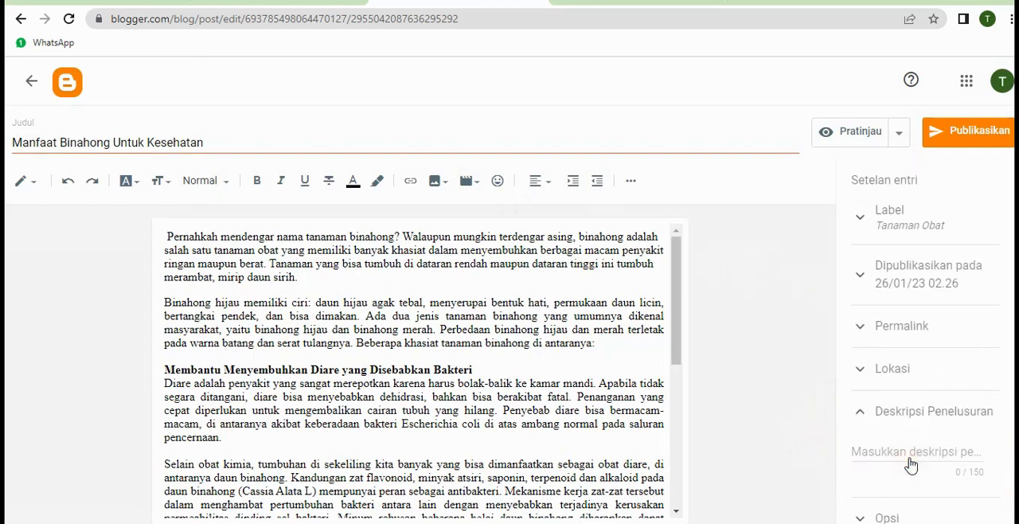
click(911, 455)
click(928, 474)
click(291, 342)
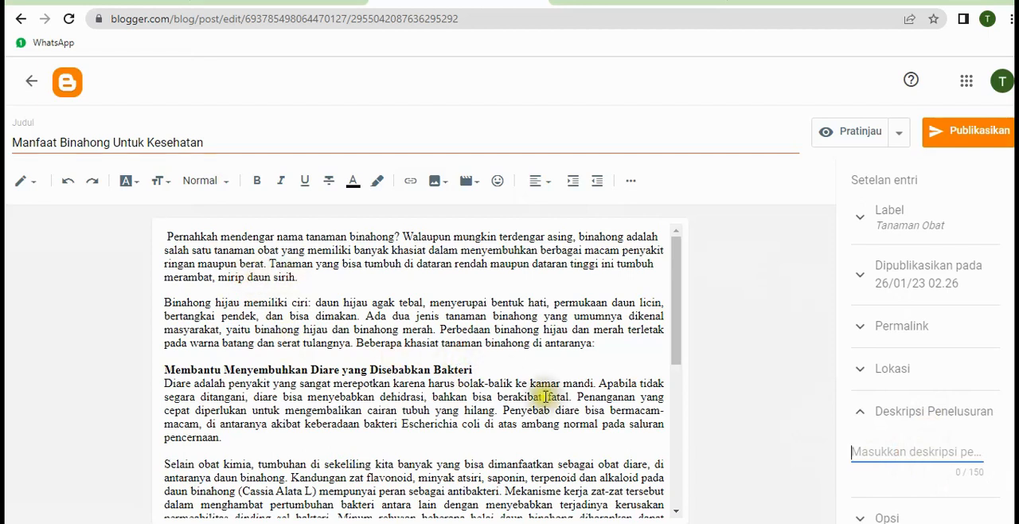
click(906, 458)
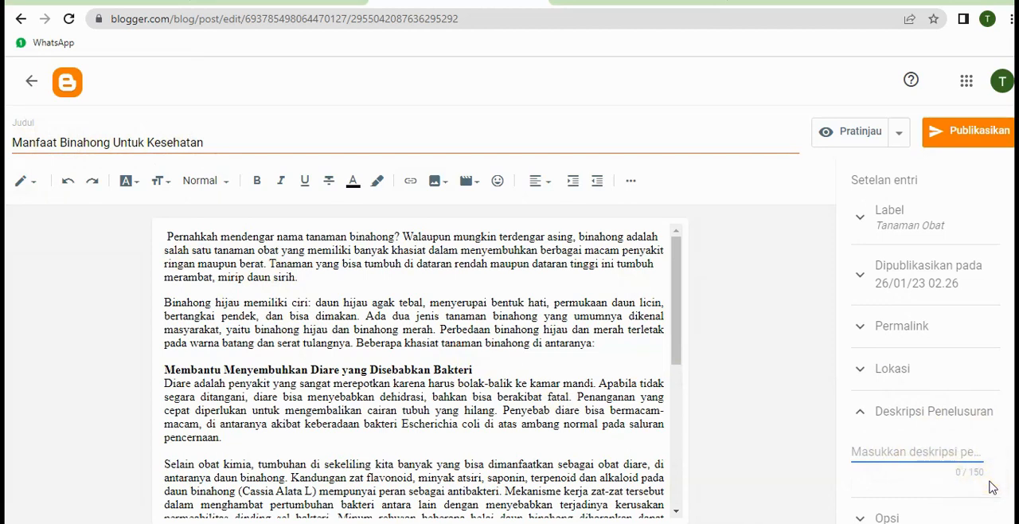
click(930, 454)
text(Manfaat binahong untuk kesehatan dapat mengatasi berbagai keluhan kesehatan.)
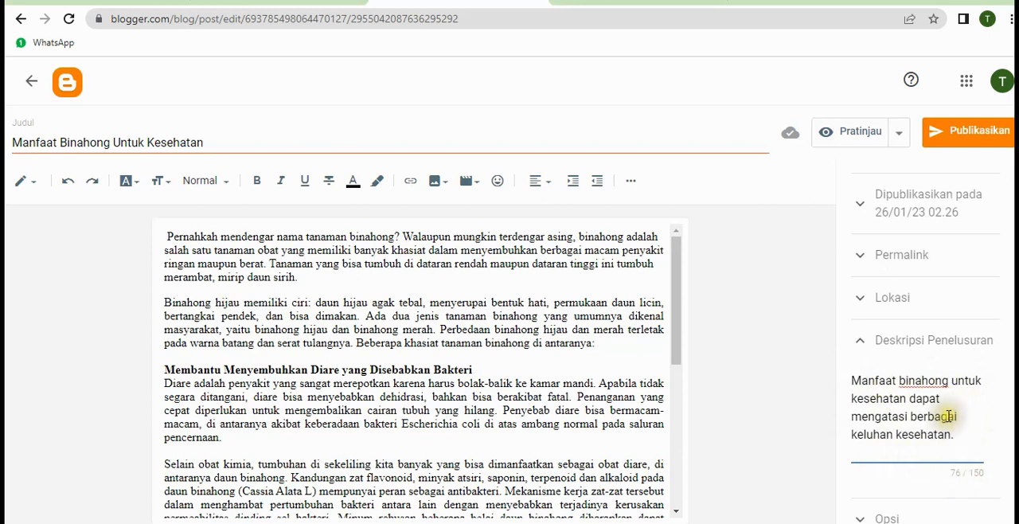
Review the post settings and read through the article body to find a suitable spot for an image
scroll(948, 416, down, 1)
scroll(949, 415, up, 2)
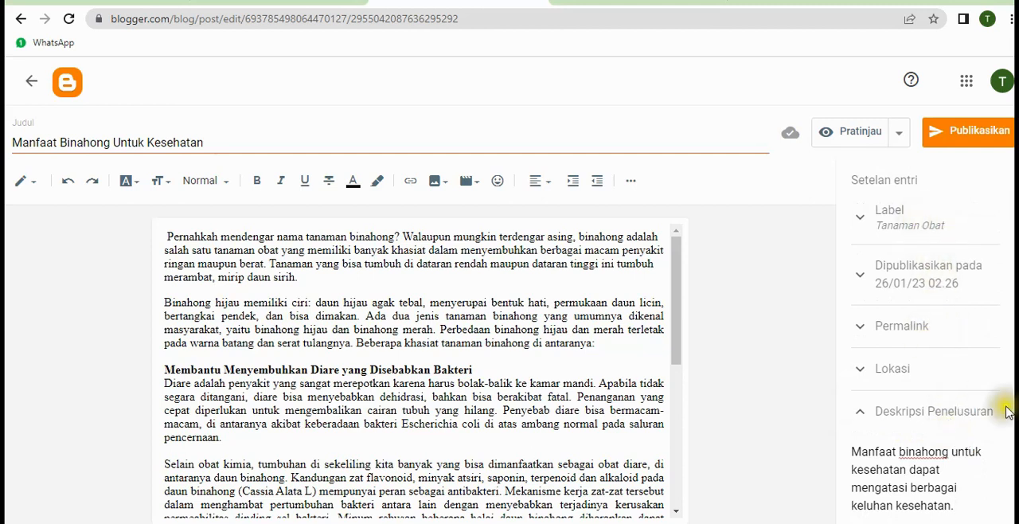
scroll(1000, 422, down, 1)
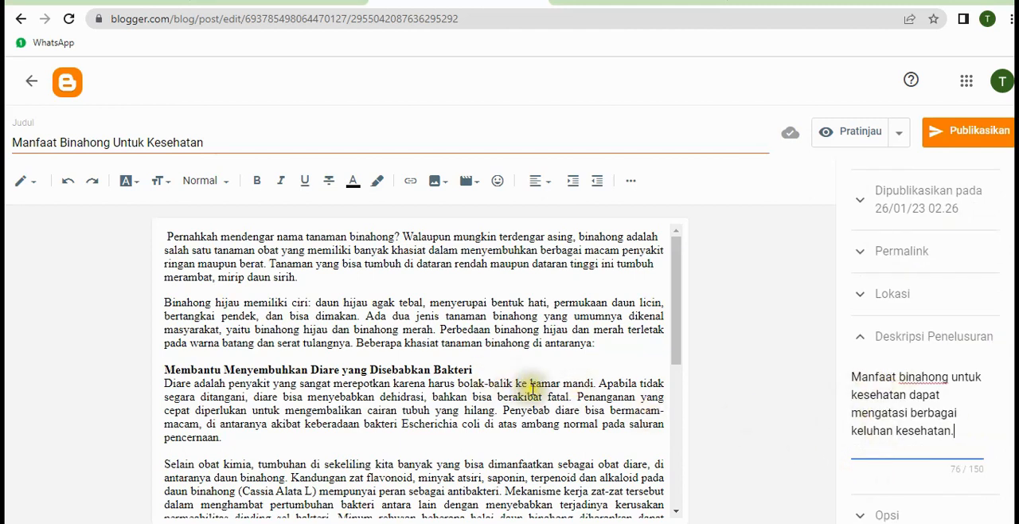
scroll(522, 385, down, 4)
scroll(532, 388, up, 4)
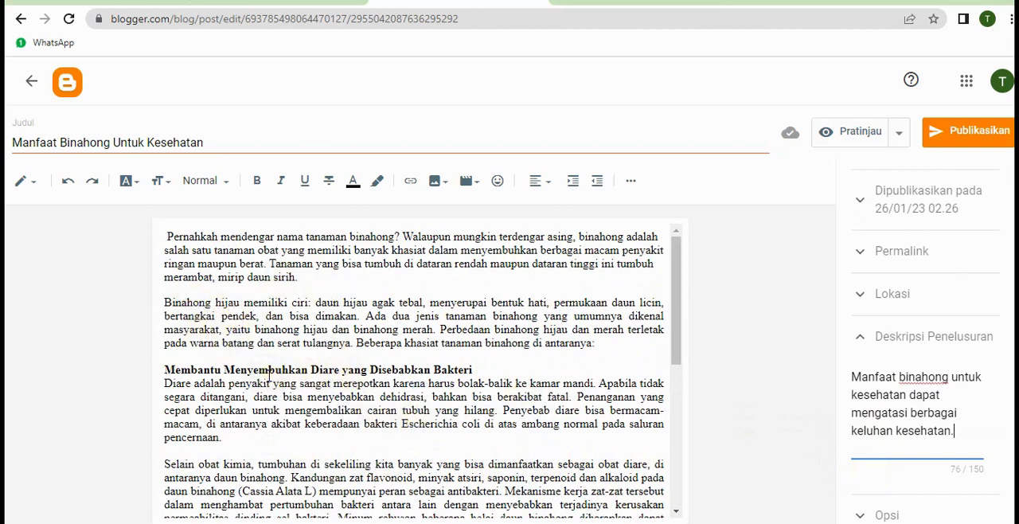
scroll(323, 382, down, 7)
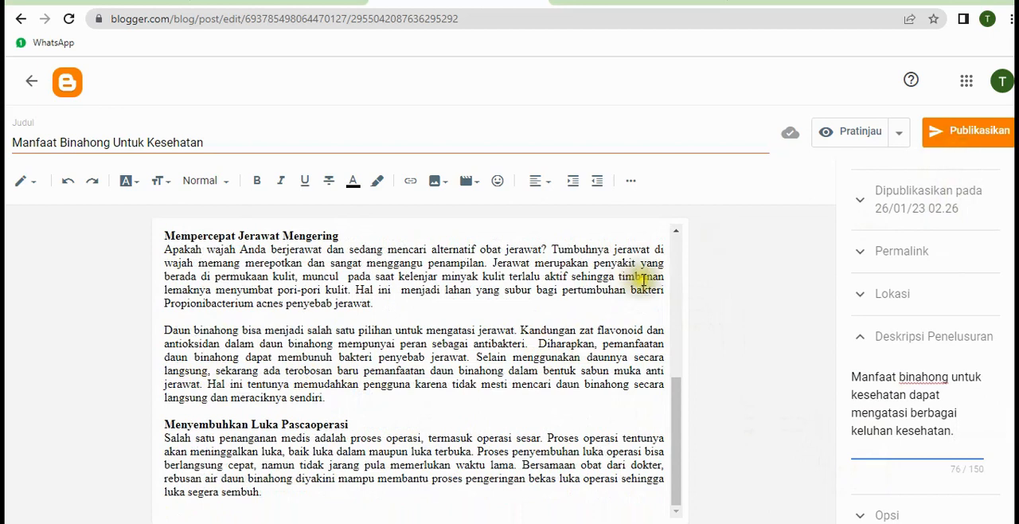
scroll(556, 358, up, 3)
scroll(486, 382, down, 3)
scroll(465, 367, up, 5)
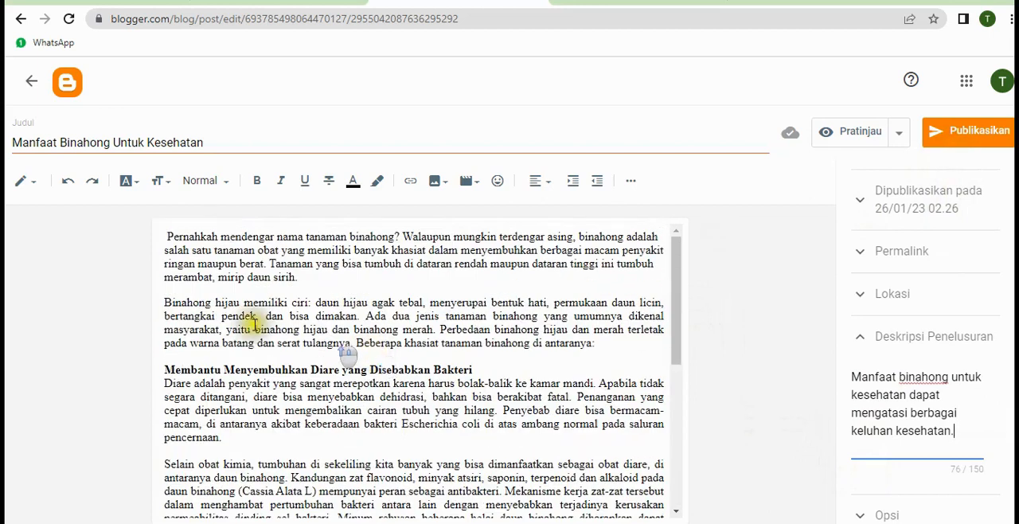
scroll(363, 454, down, 5)
scroll(363, 450, up, 5)
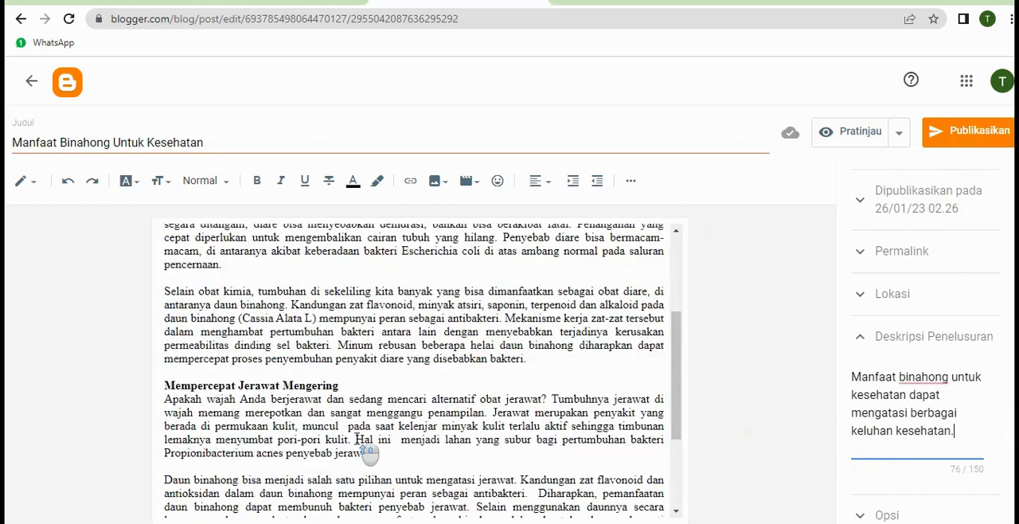
scroll(357, 438, down, 1)
scroll(263, 383, up, 1)
scroll(409, 391, down, 1)
scroll(521, 391, up, 1)
scroll(526, 399, down, 2)
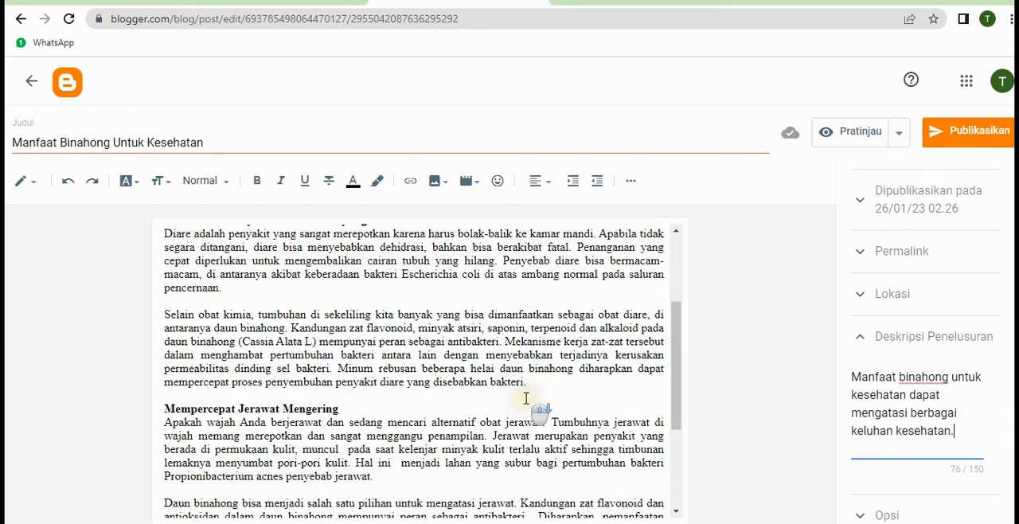
Add an empty line after the first paragraph of the section "Mempercepat Jerawat Mengering" and place the cursor on it
scroll(527, 398, down, 2)
click(393, 304)
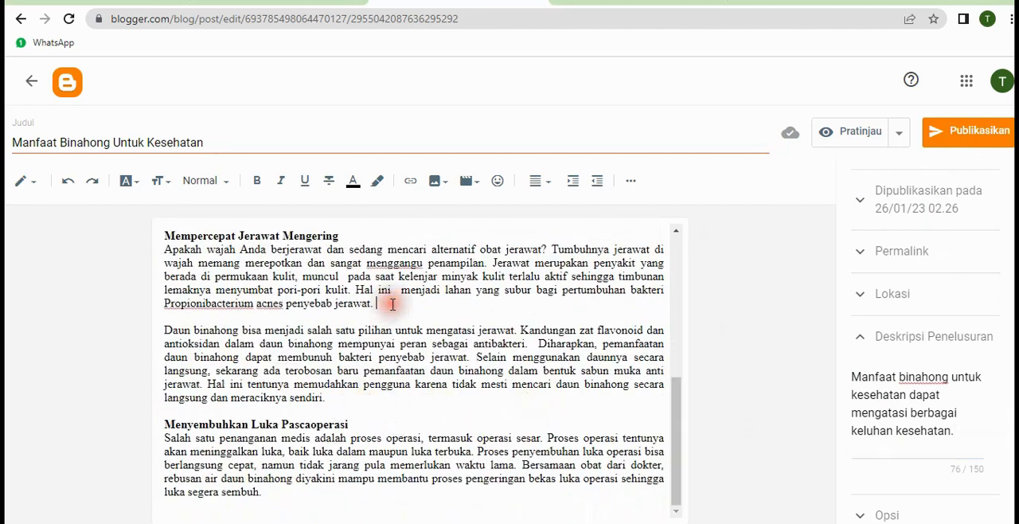
key(Return)
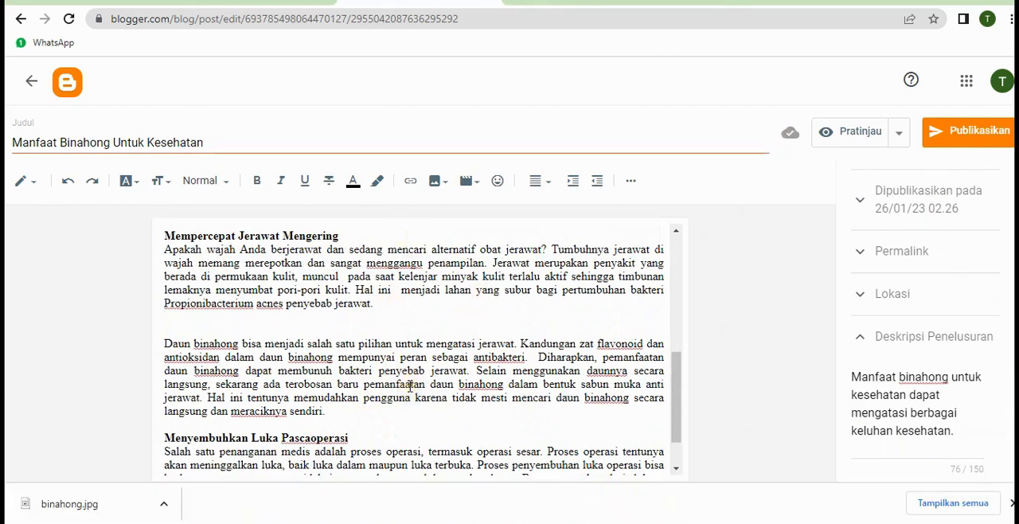
click(202, 329)
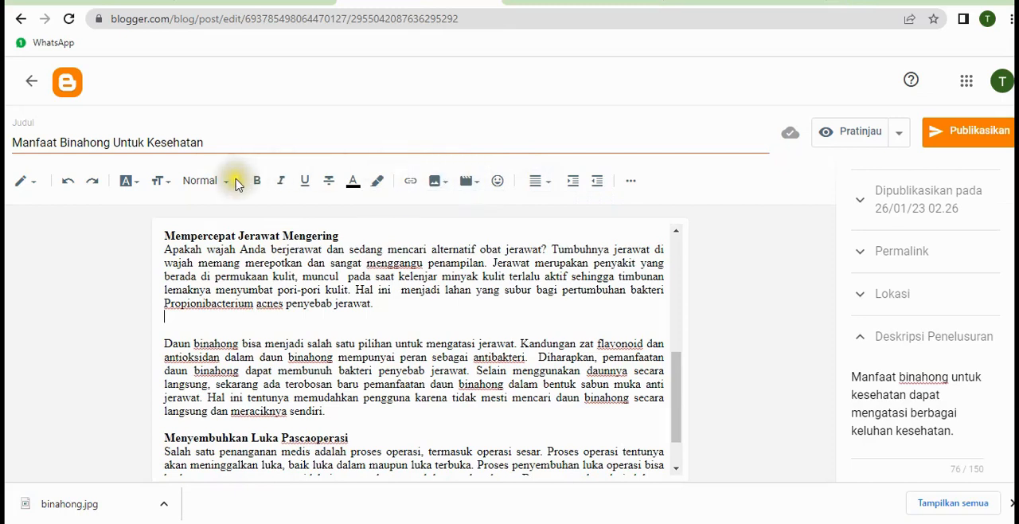
Upload the binahong image from the computer's Downloads folder and insert it on the empty line in the section "Mempercepat Jerawat Mengering"
click(442, 189)
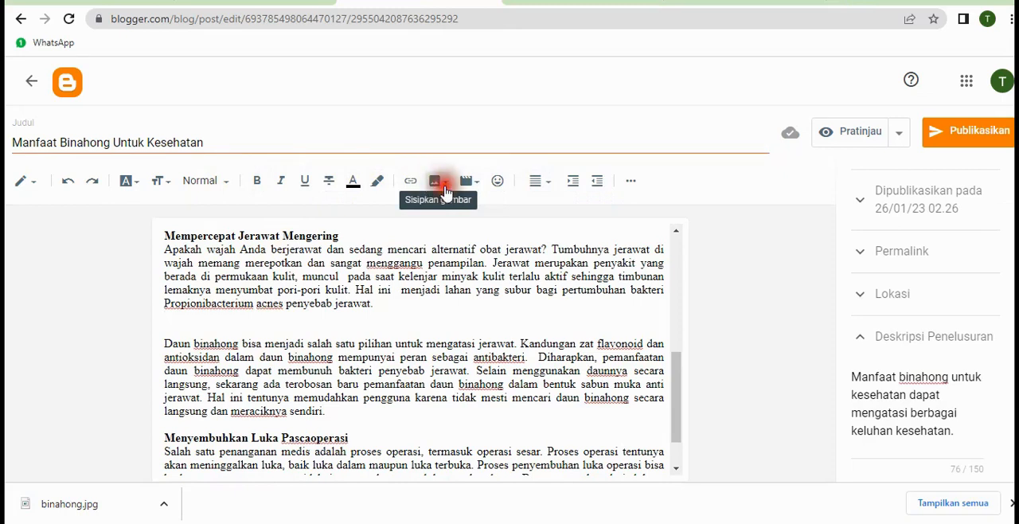
click(445, 192)
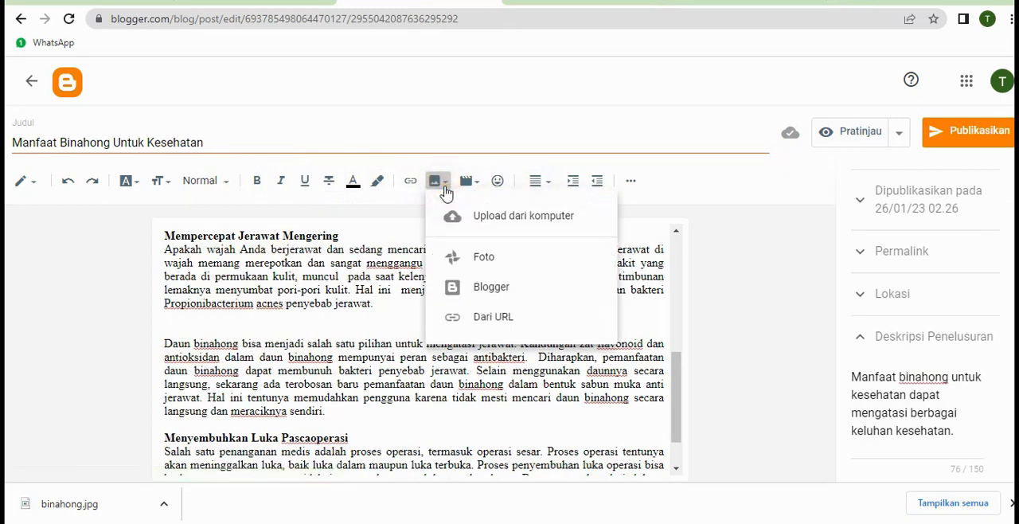
click(500, 217)
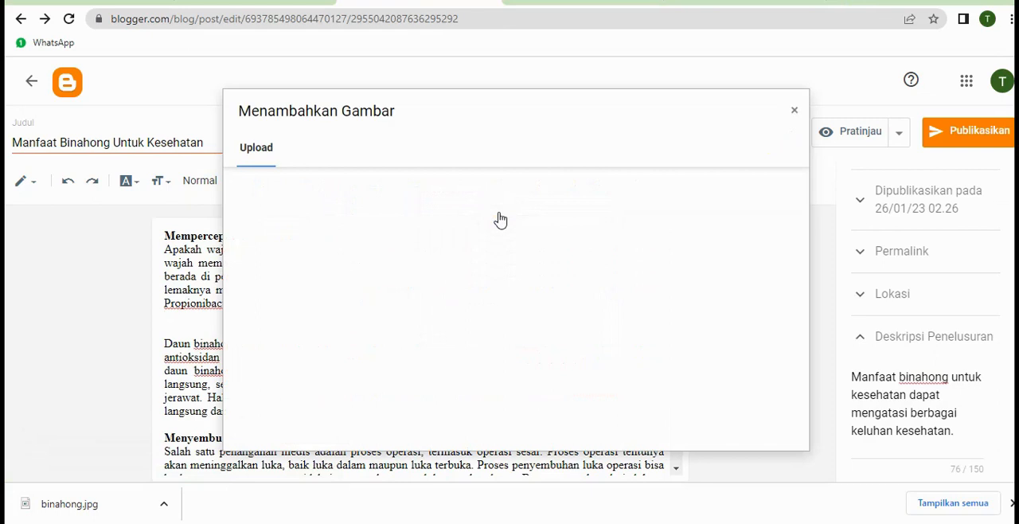
click(269, 192)
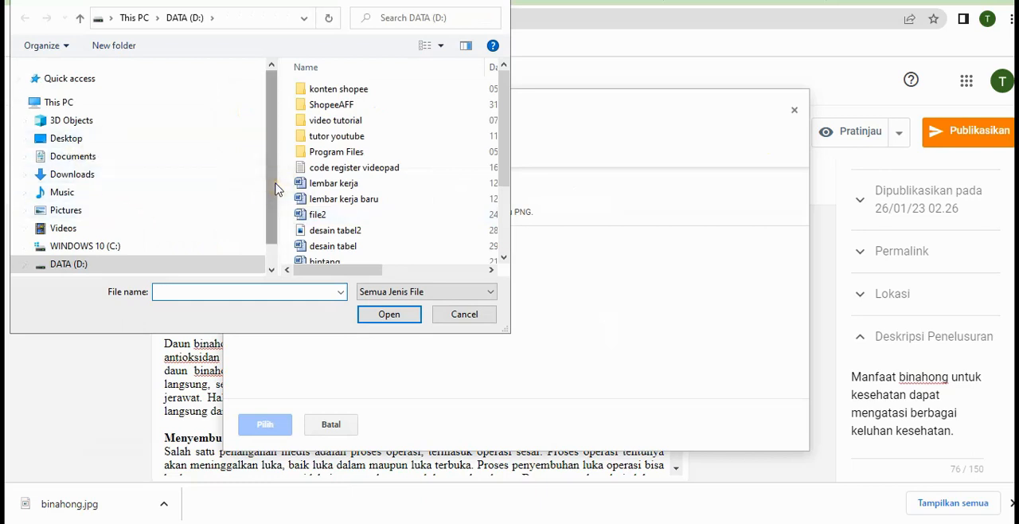
click(93, 176)
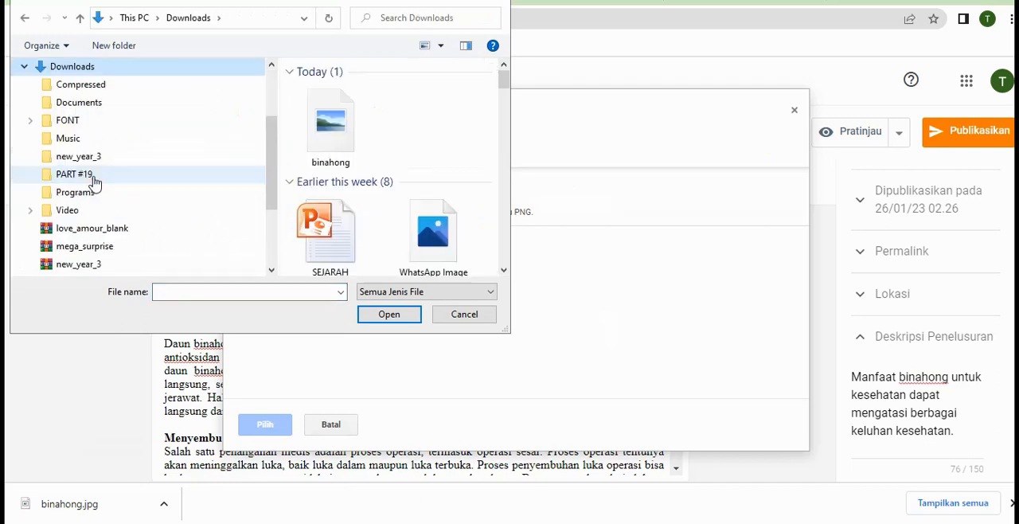
click(330, 120)
double_click(330, 118)
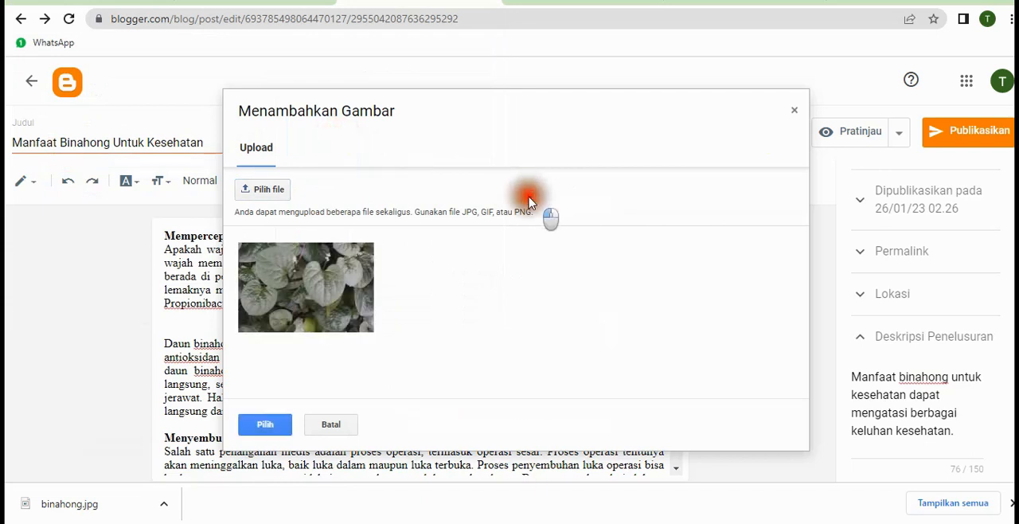
click(338, 297)
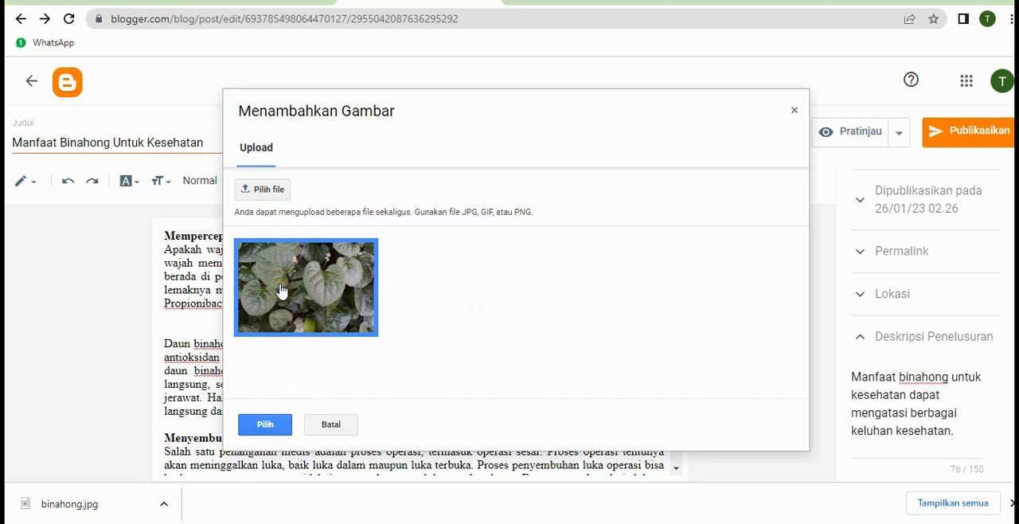
click(265, 424)
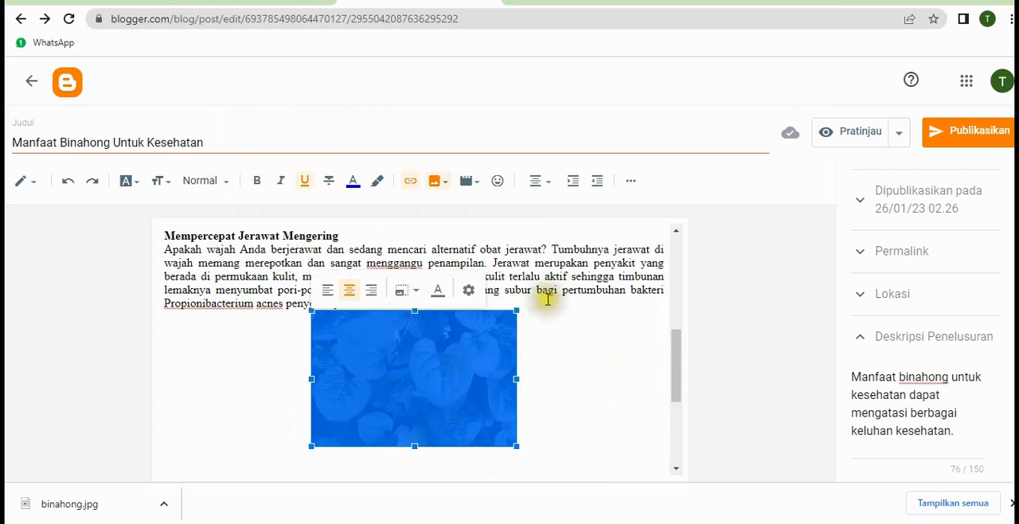
click(553, 270)
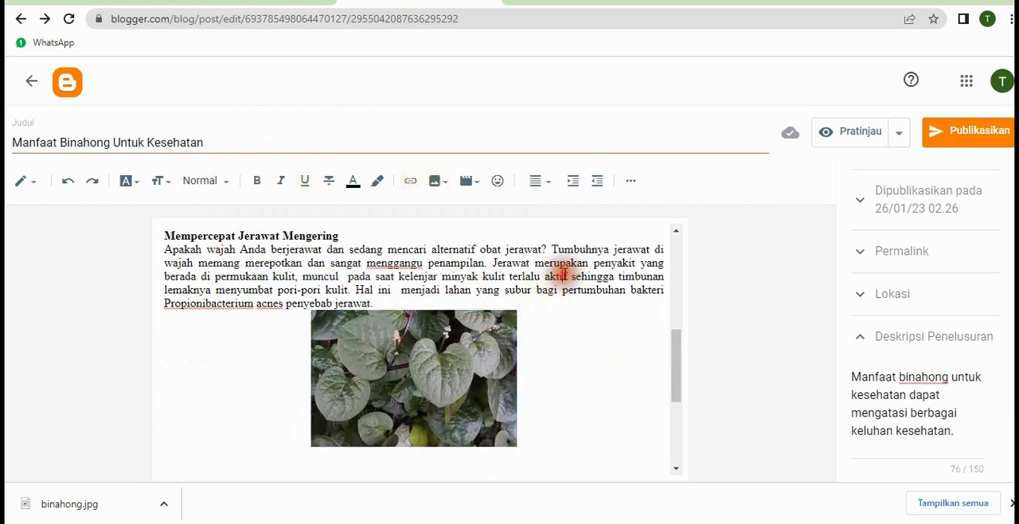
Set the size of the inserted leaf image to Sedang (medium)
click(465, 367)
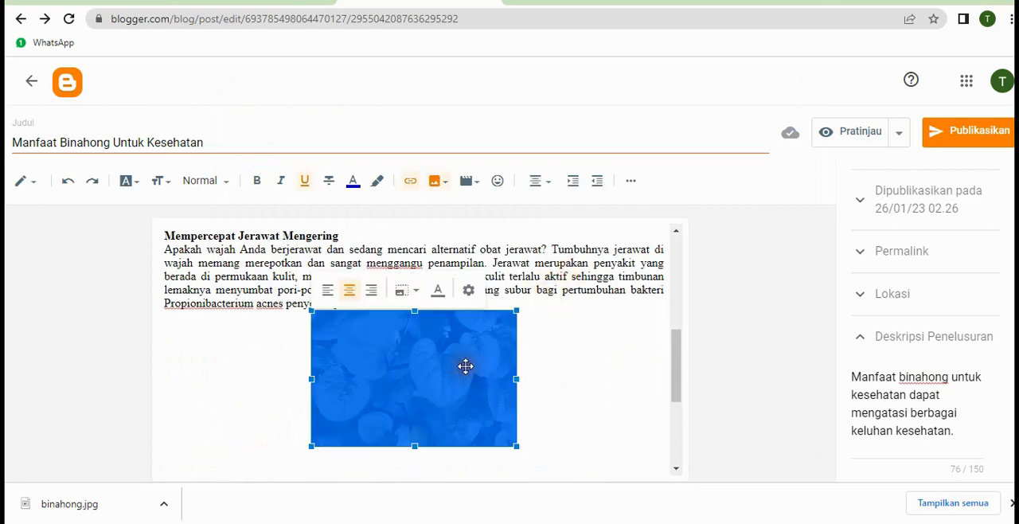
click(333, 294)
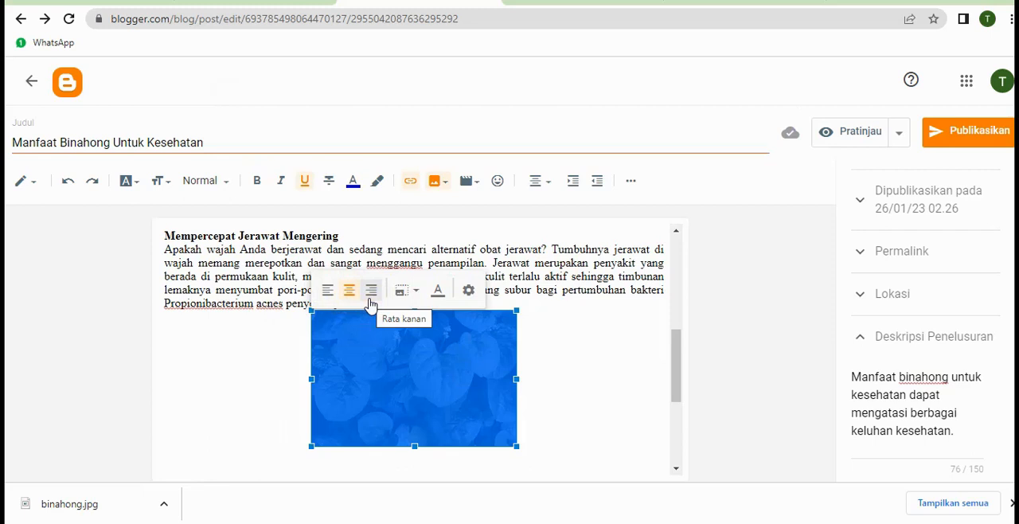
click(415, 291)
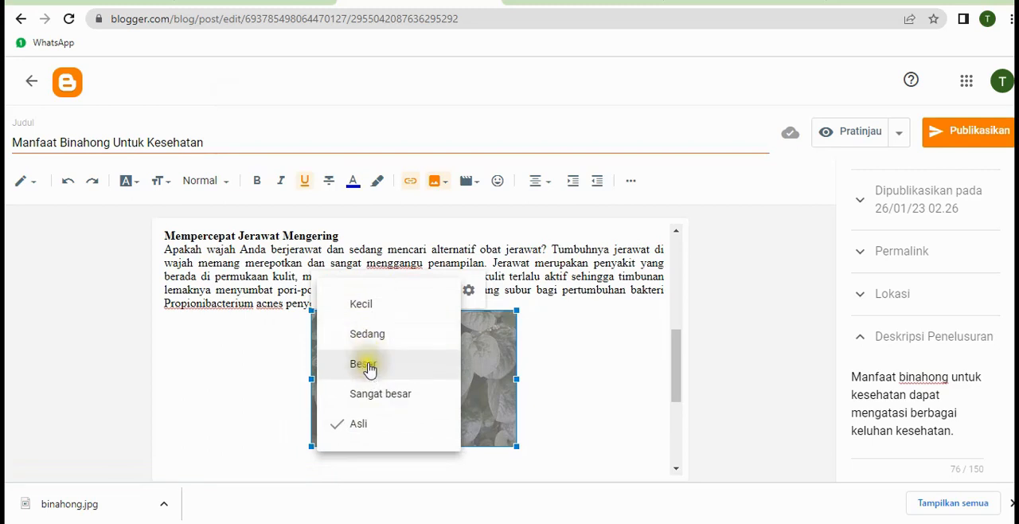
click(366, 335)
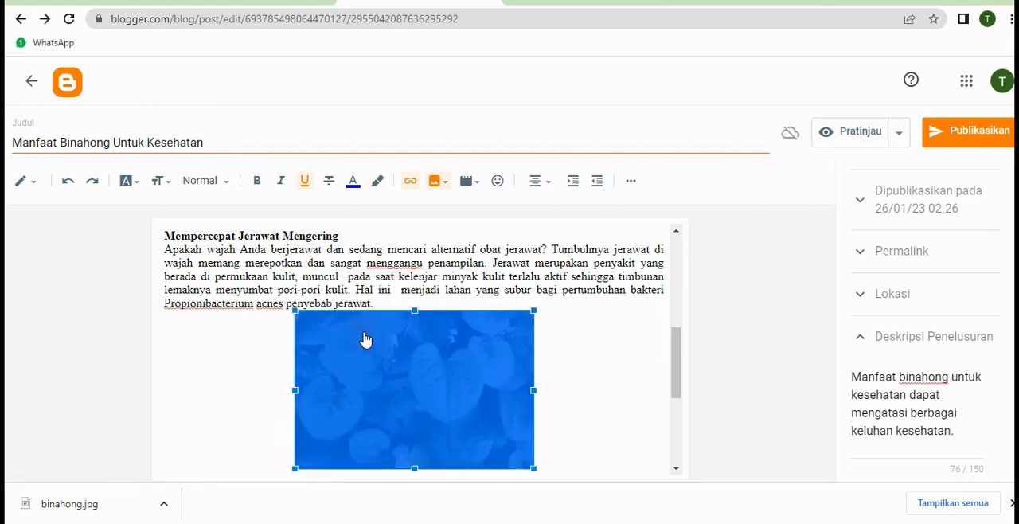
Open the leaf image's settings and enter "manfaat binahong kesehatan" as both its alternative text and title text
click(486, 368)
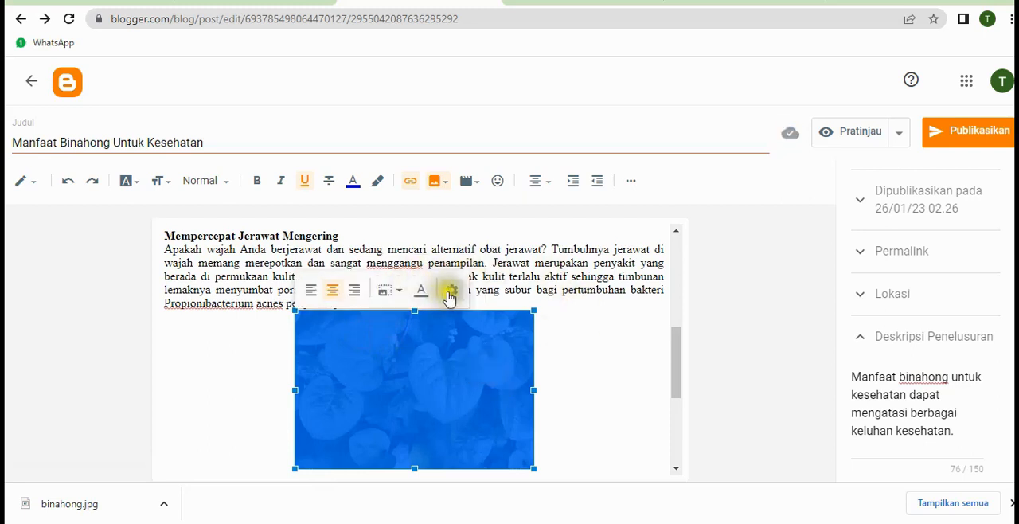
click(451, 296)
click(451, 295)
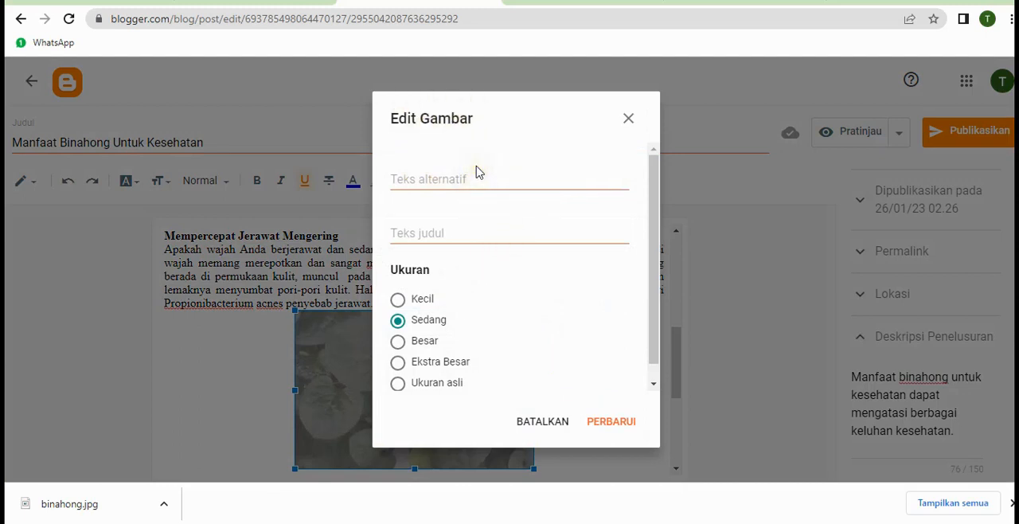
click(489, 186)
click(488, 230)
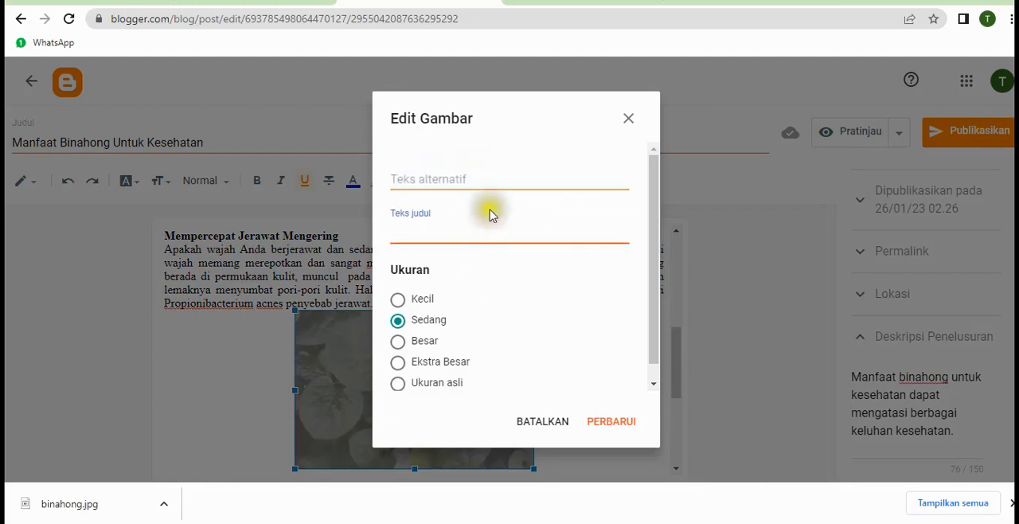
click(491, 174)
click(492, 233)
click(482, 176)
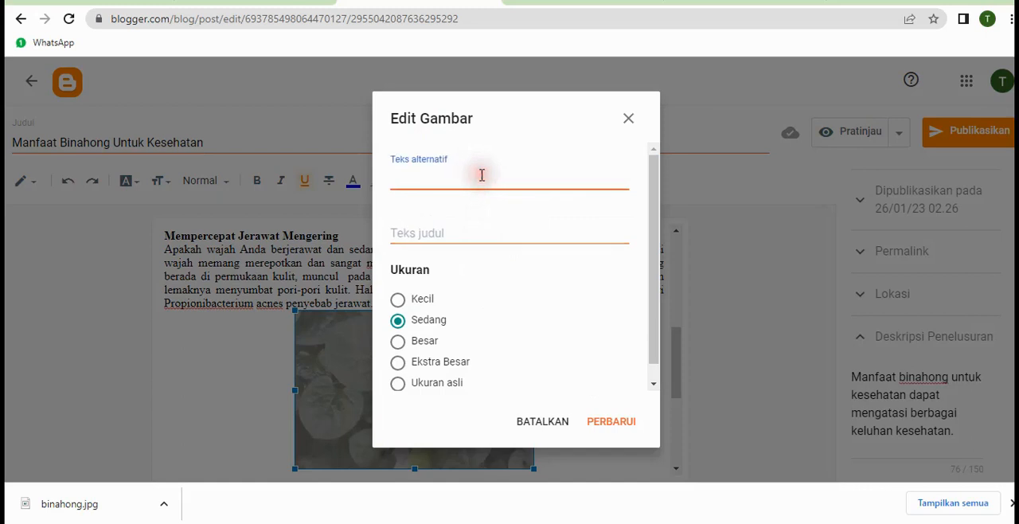
text(manfaat binahong kesehatan)
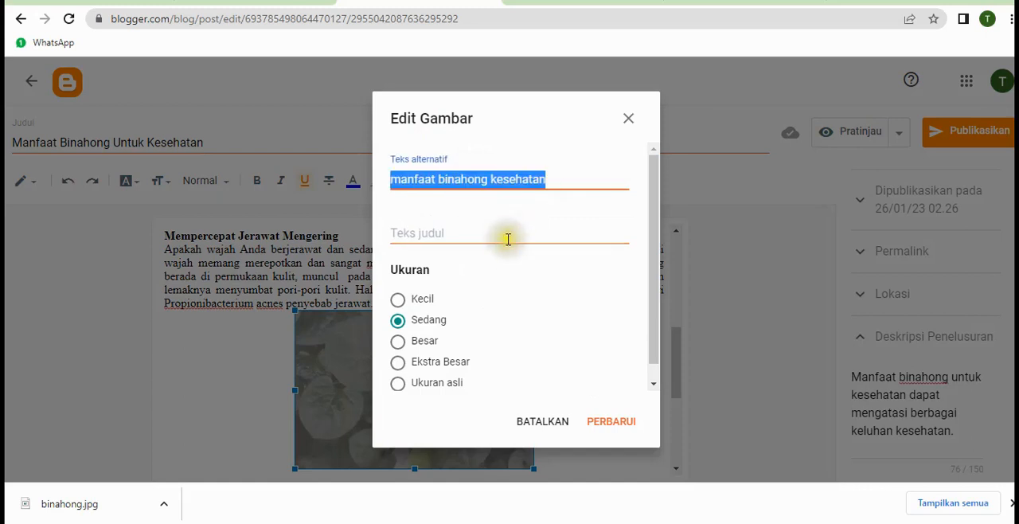
click(508, 238)
text(manfaat binahong kesehatan)
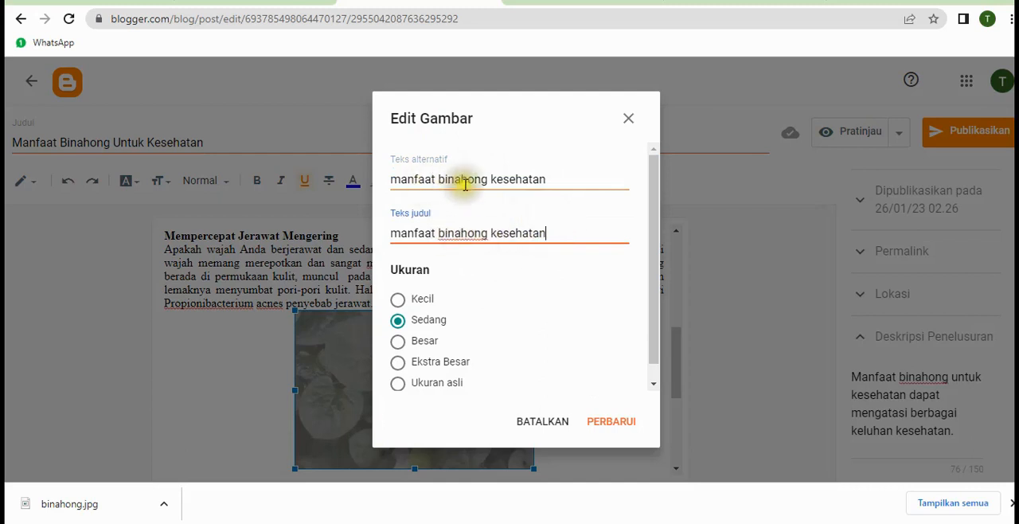
Change the image's alternative text and title text to "manfaat binahong untuk kesehatan" and apply the update
click(492, 179)
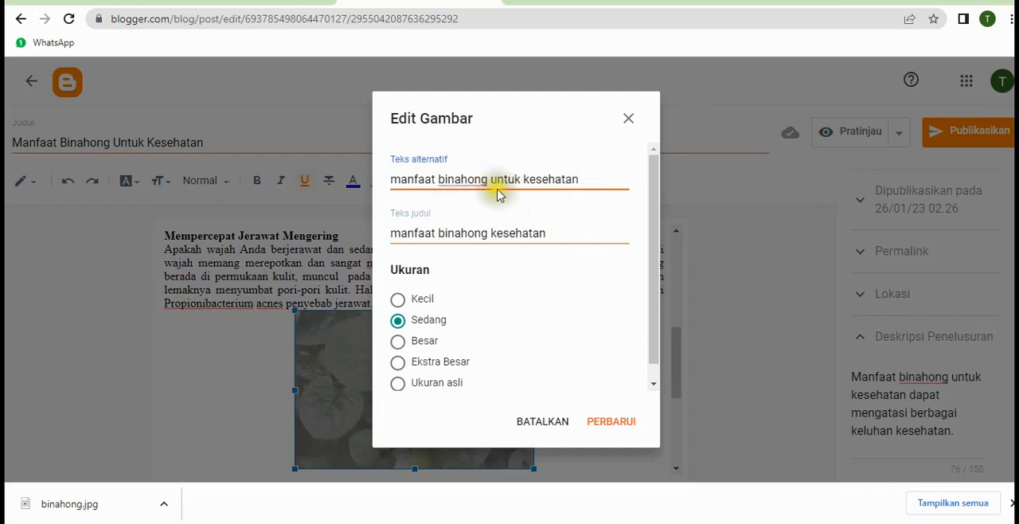
click(488, 232)
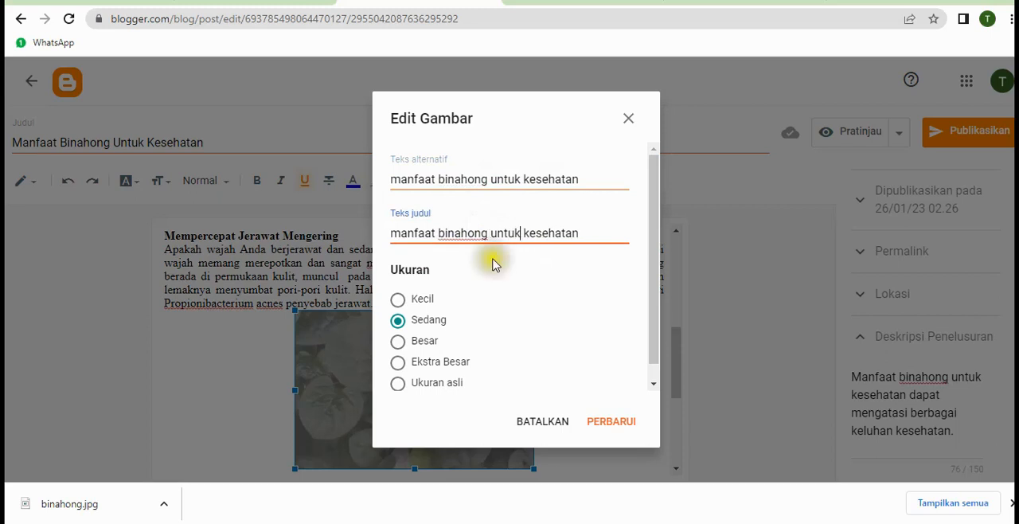
click(607, 422)
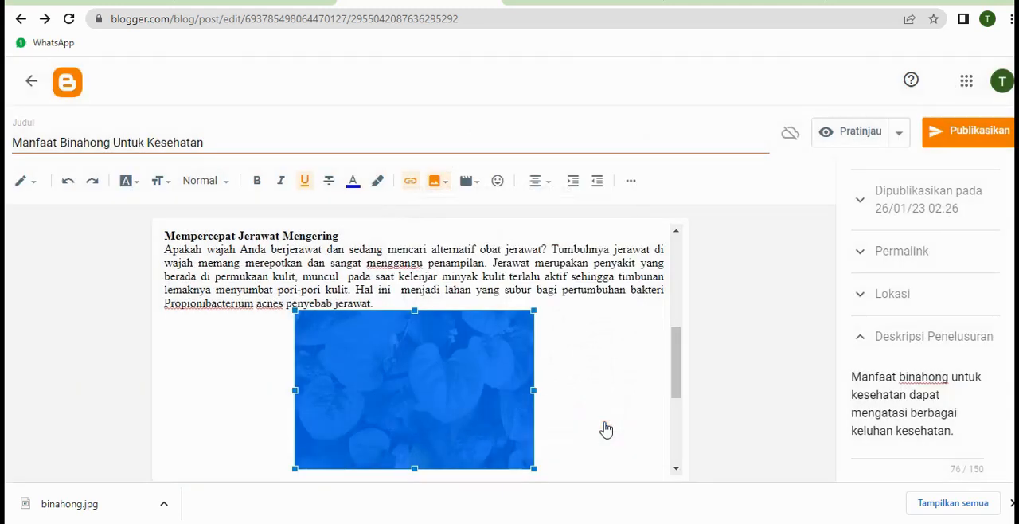
double_click(612, 294)
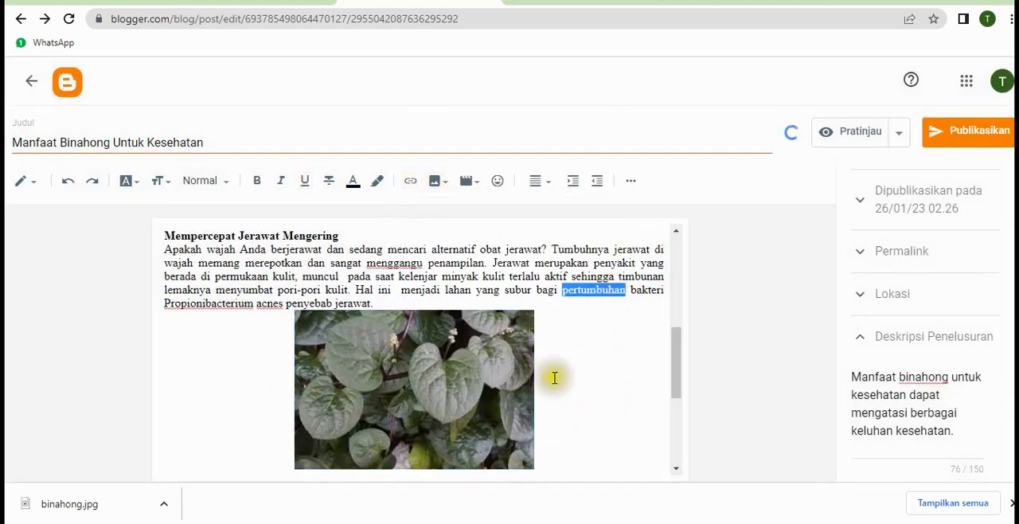
click(524, 278)
Reopen the leaf image's settings to check its alternative text and title text
click(389, 374)
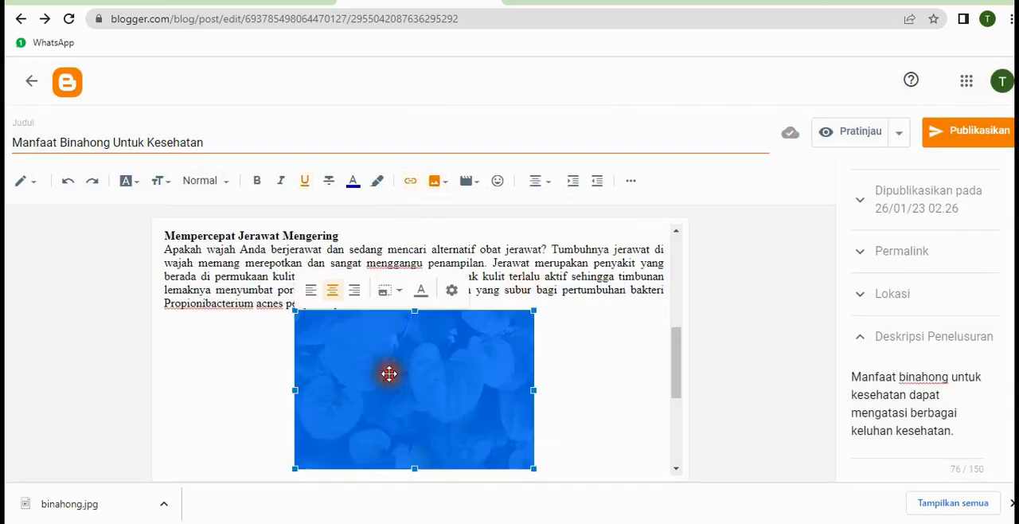
click(452, 290)
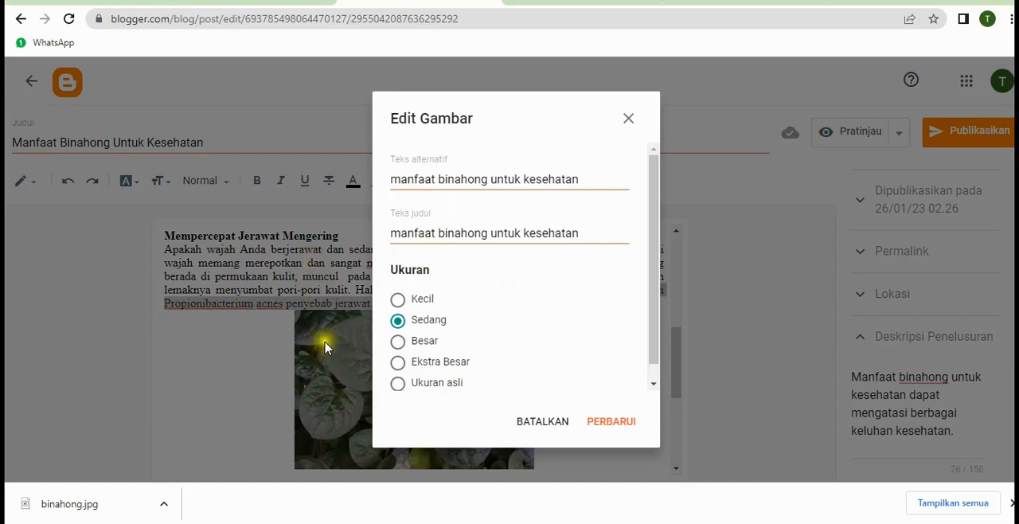
click(307, 271)
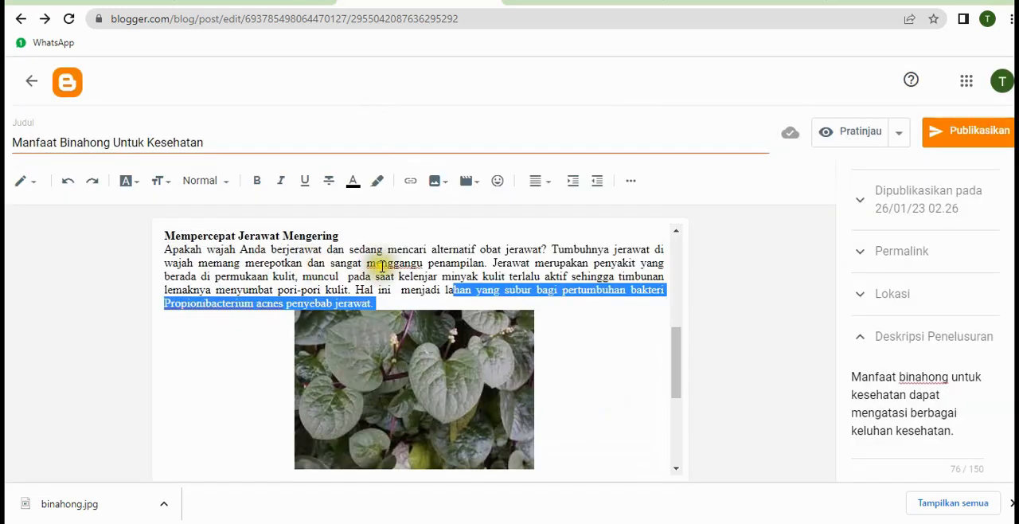
click(382, 267)
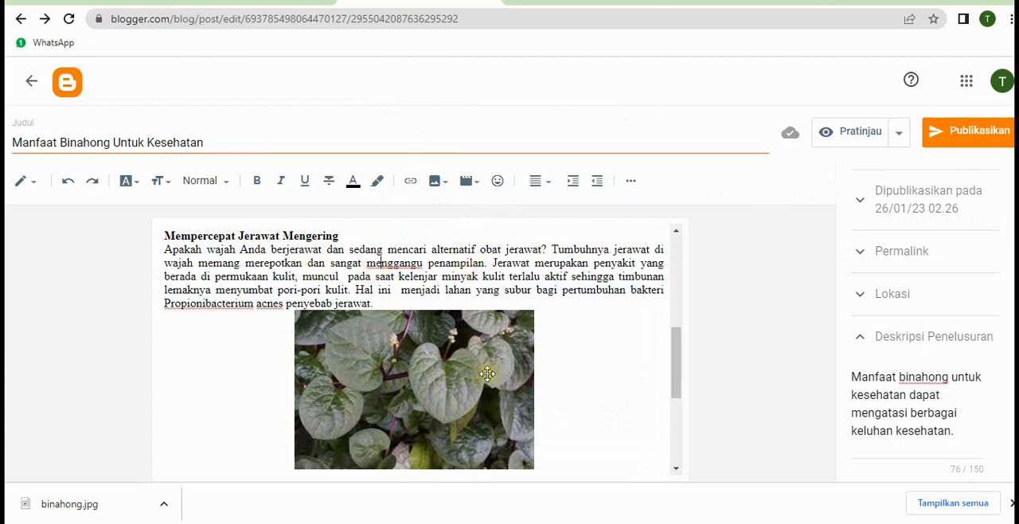
Look over the article body and publish the post to the blog
scroll(614, 362, down, 2)
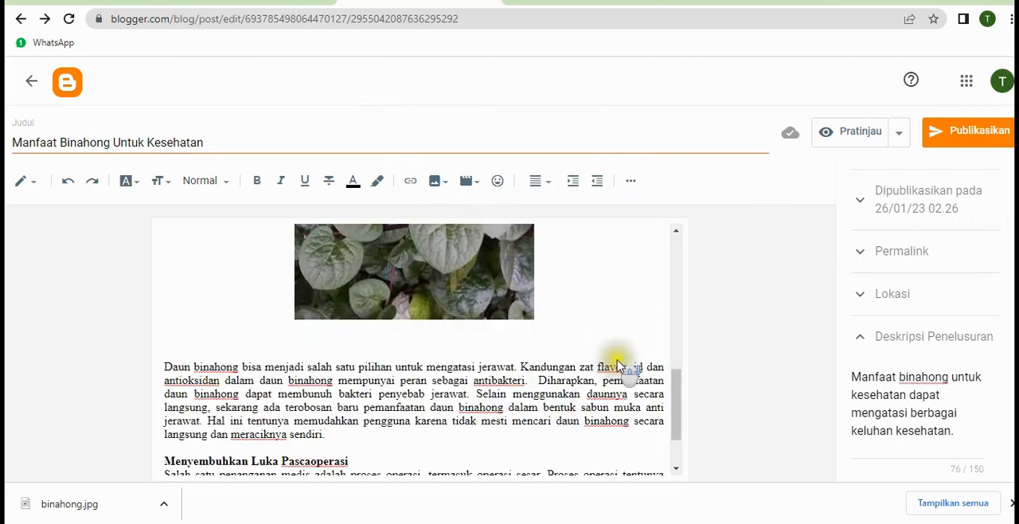
click(680, 404)
drag(679, 404, 676, 285)
click(943, 142)
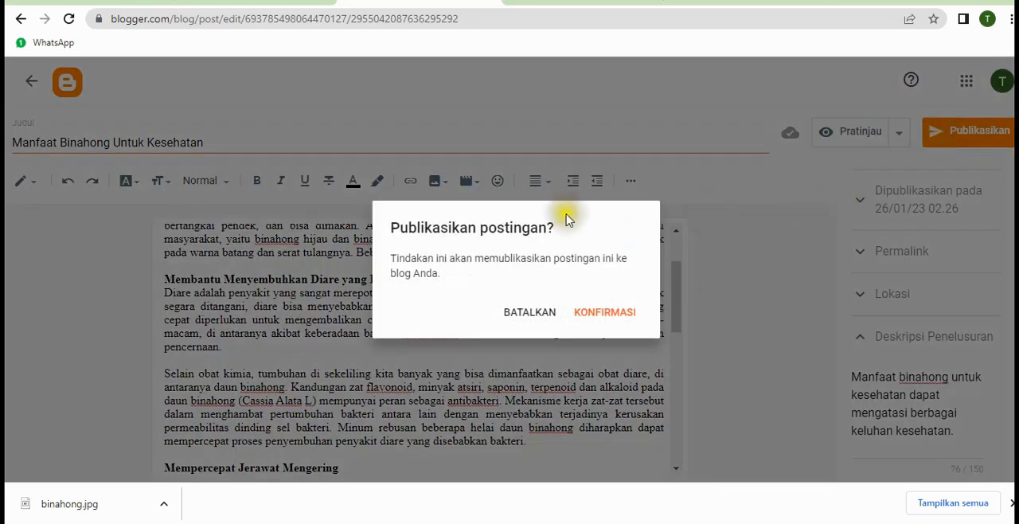
click(588, 314)
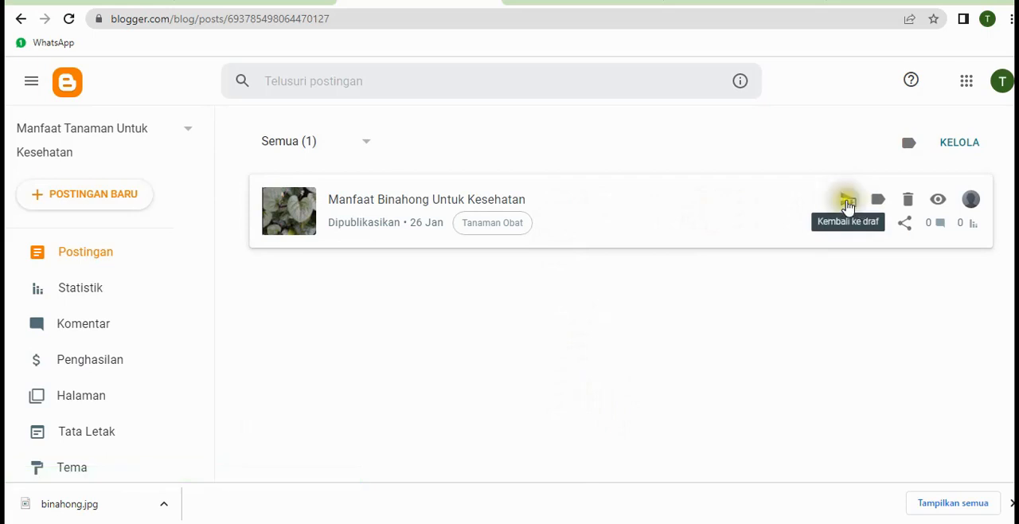
Open the published post "Manfaat Binahong Untuk Kesehatan" on the live blog and review its content
click(879, 201)
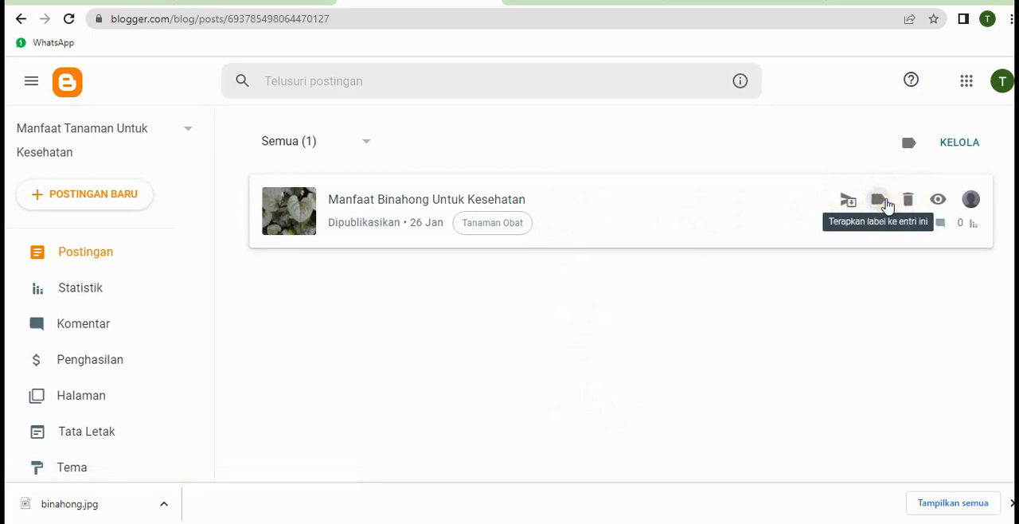
click(886, 205)
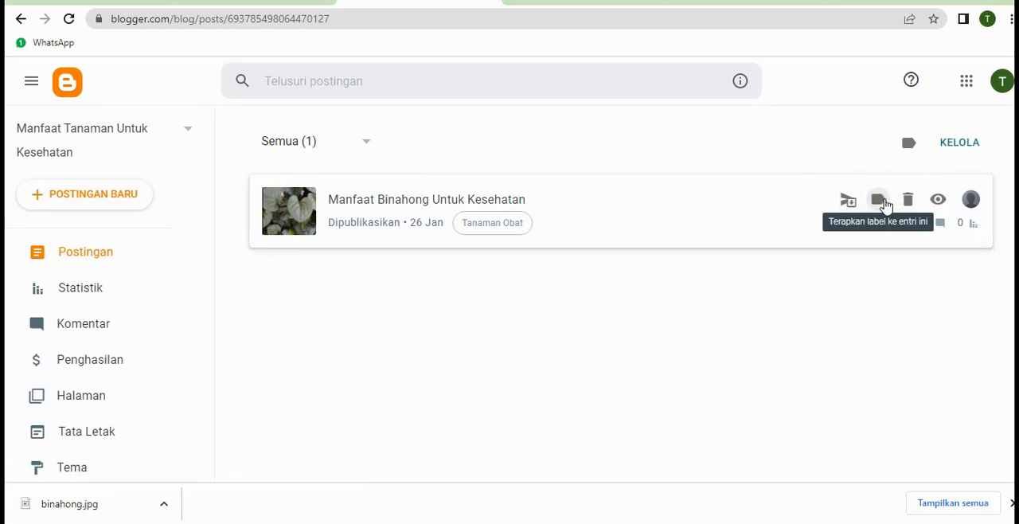
click(936, 206)
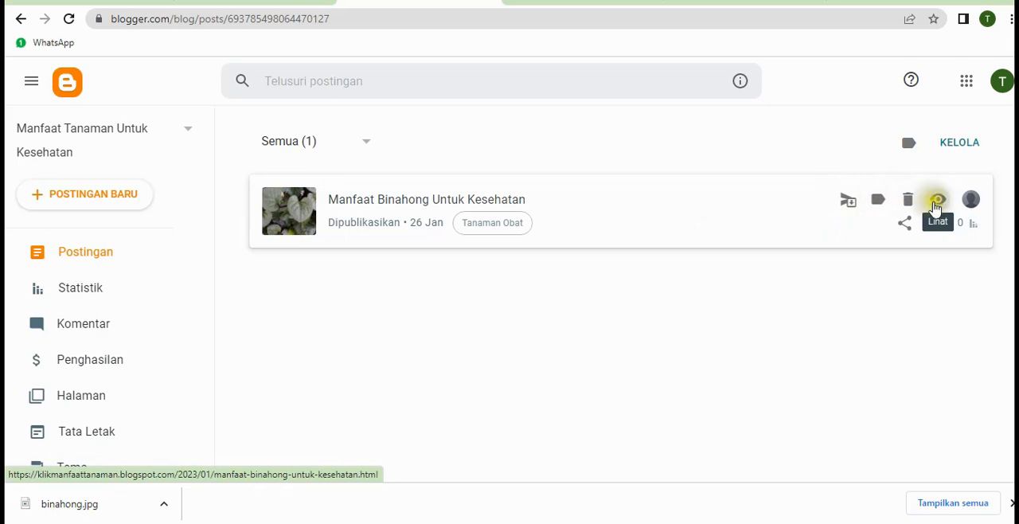
click(937, 205)
click(943, 209)
click(943, 208)
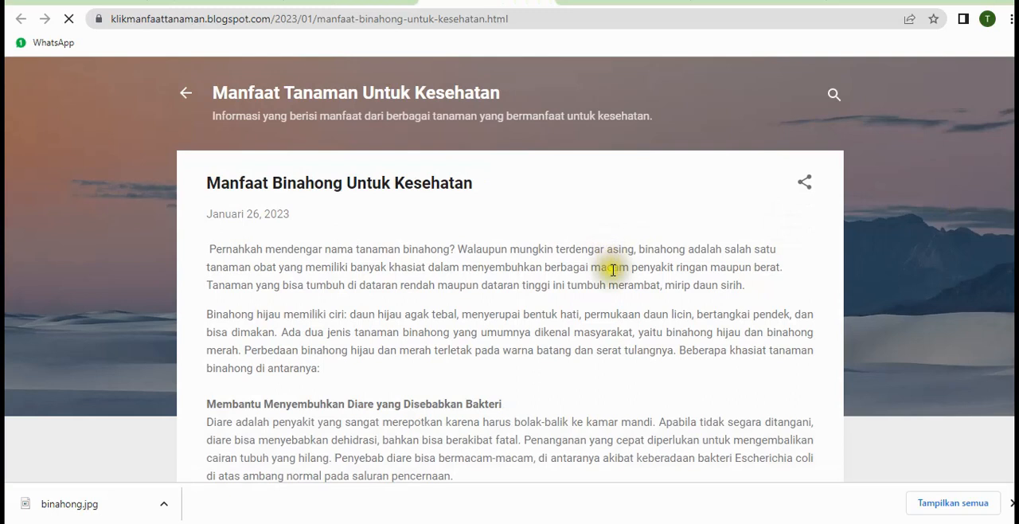
scroll(760, 365, down, 3)
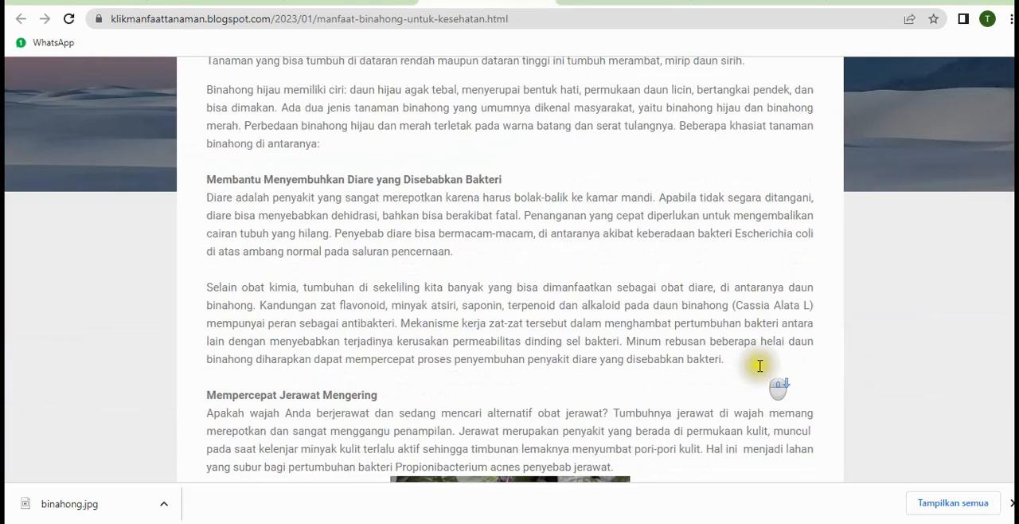
Look through the published binahong article from its introduction down to the label and comment area
scroll(759, 366, down, 1)
scroll(757, 314, down, 2)
scroll(730, 315, up, 6)
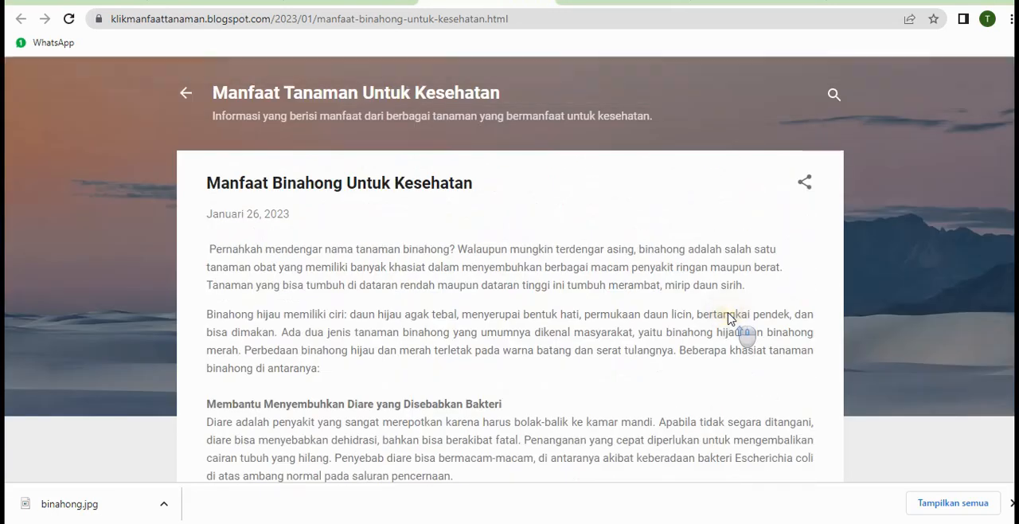
scroll(618, 299, down, 8)
scroll(618, 303, down, 3)
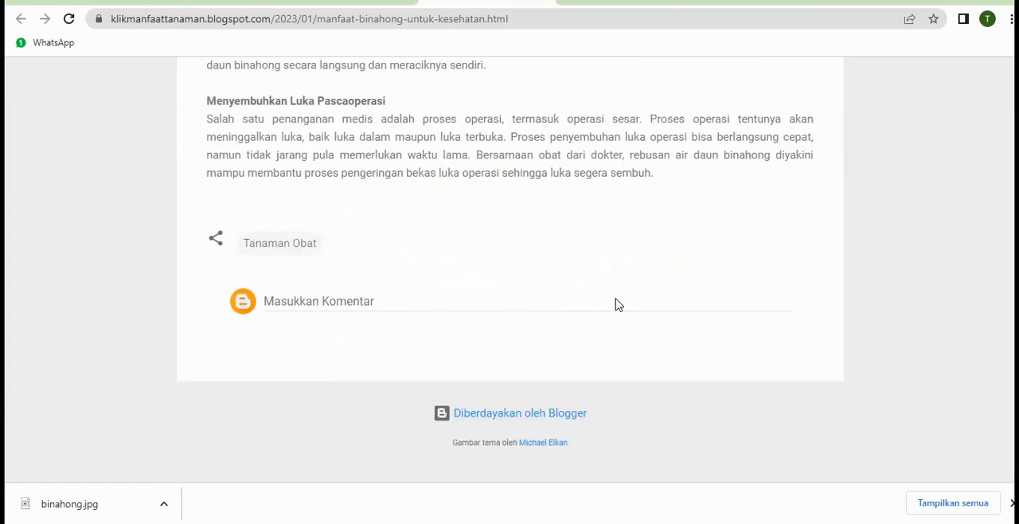
scroll(617, 304, up, 10)
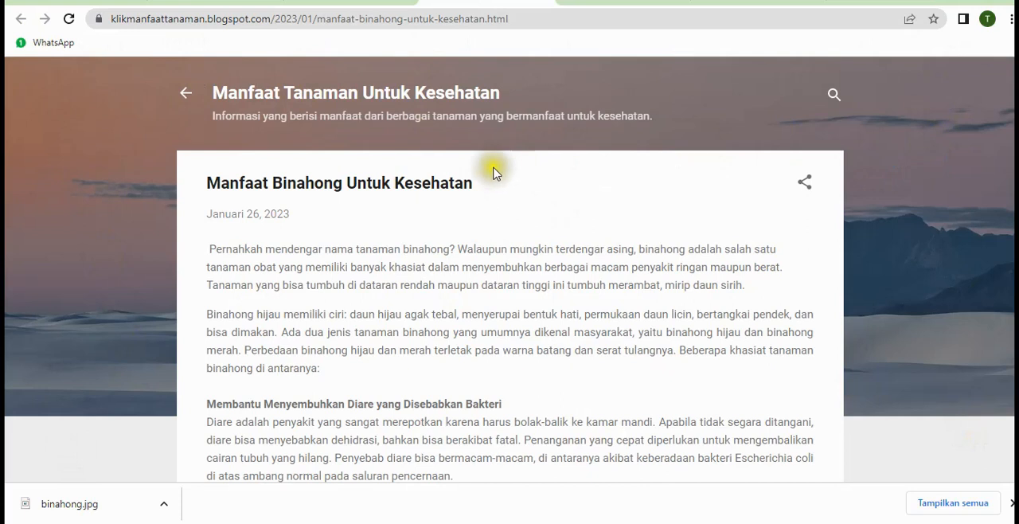
Return to the Blogger dashboard and open the blog's theme gallery
click(380, 1)
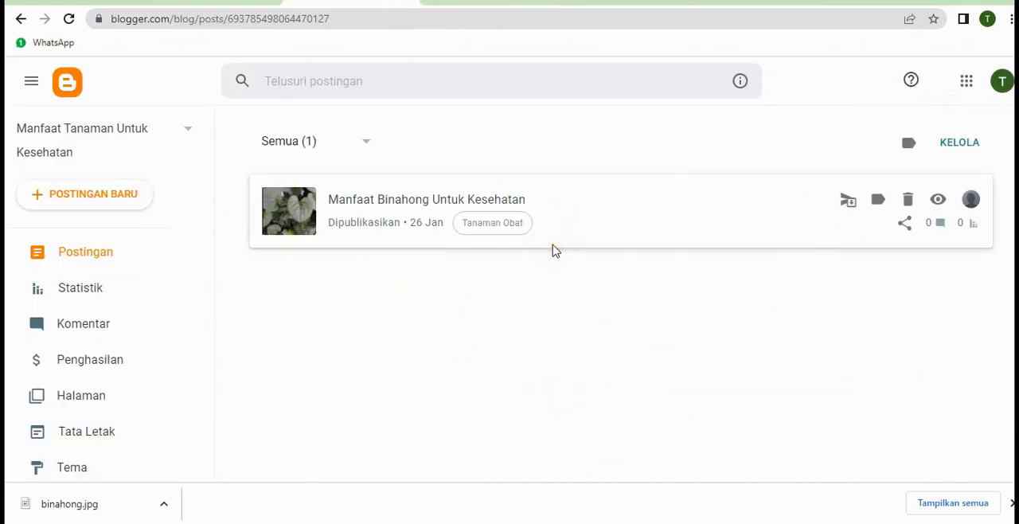
scroll(131, 299, down, 3)
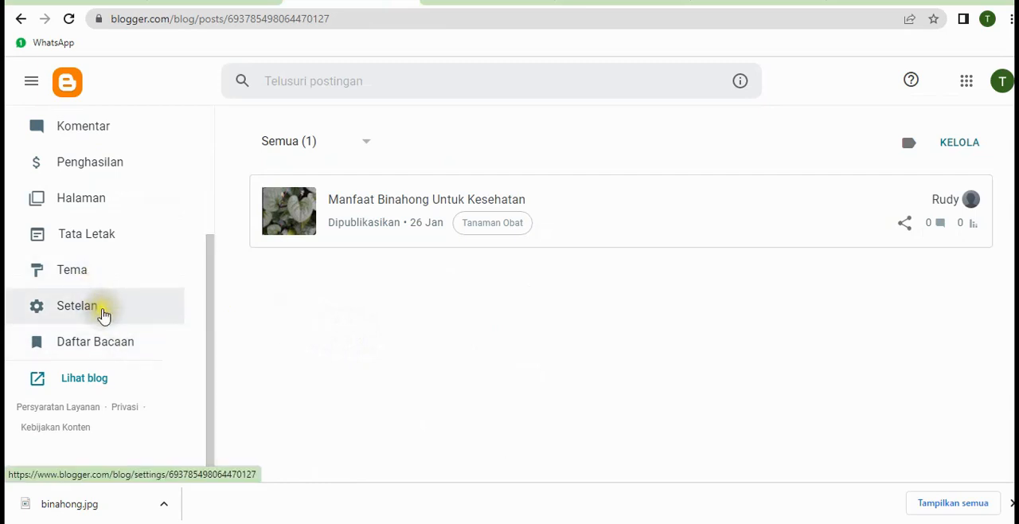
scroll(128, 299, up, 2)
scroll(125, 284, down, 2)
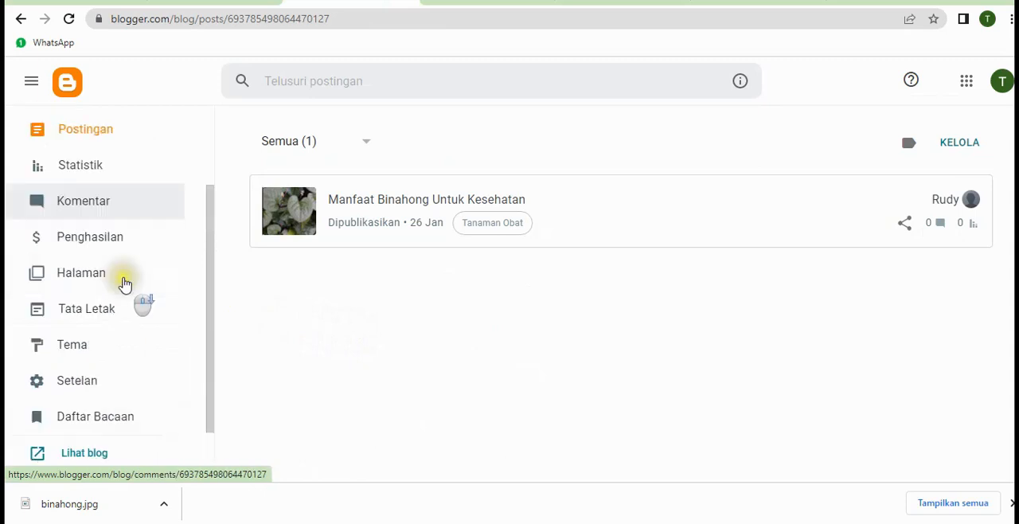
click(67, 348)
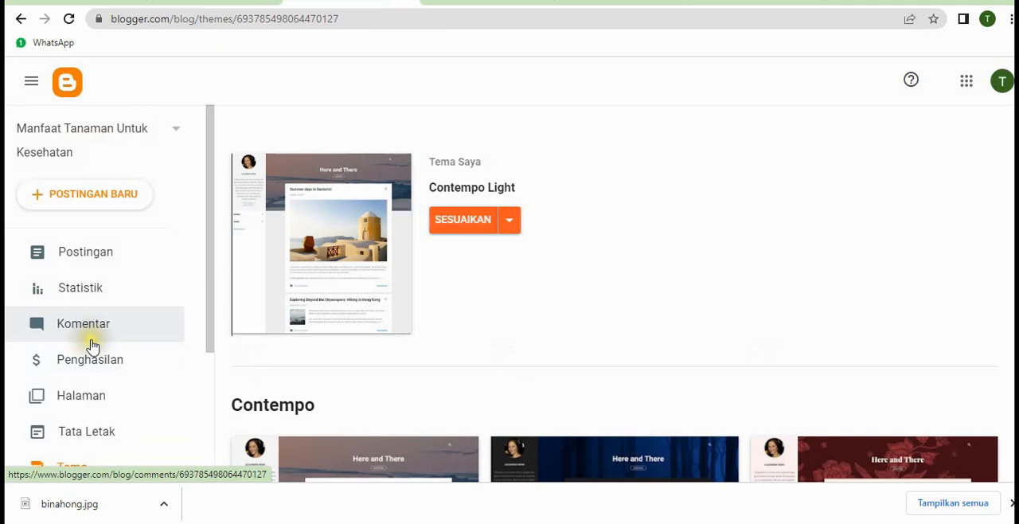
Browse the available themes and apply the Light variant of the Notable theme to the blog
scroll(682, 347, down, 4)
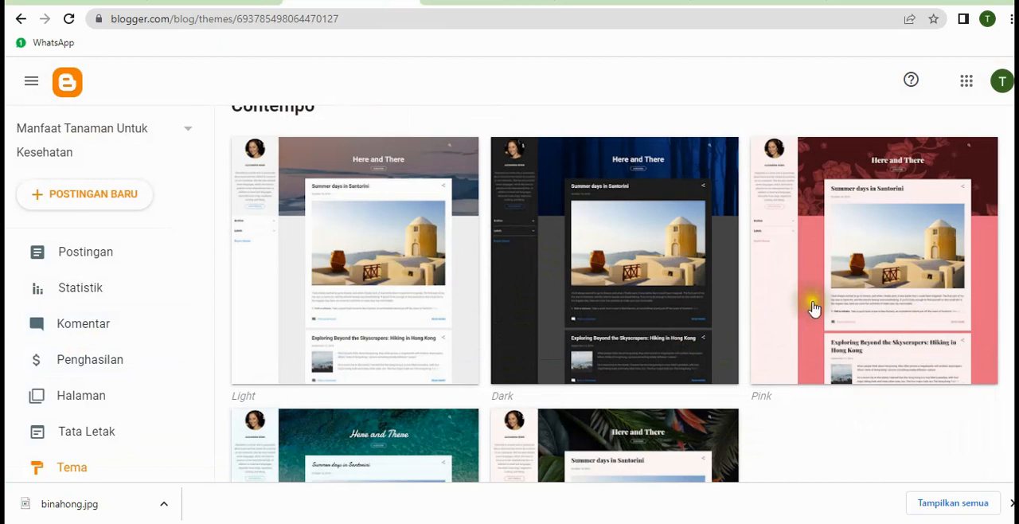
scroll(813, 308, down, 5)
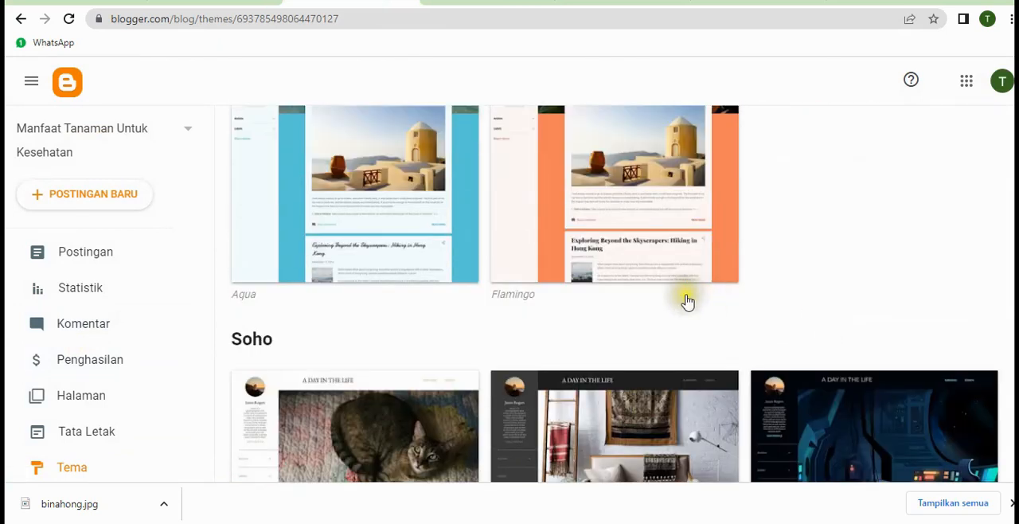
scroll(688, 301, down, 2)
scroll(671, 391, down, 1)
scroll(651, 386, down, 7)
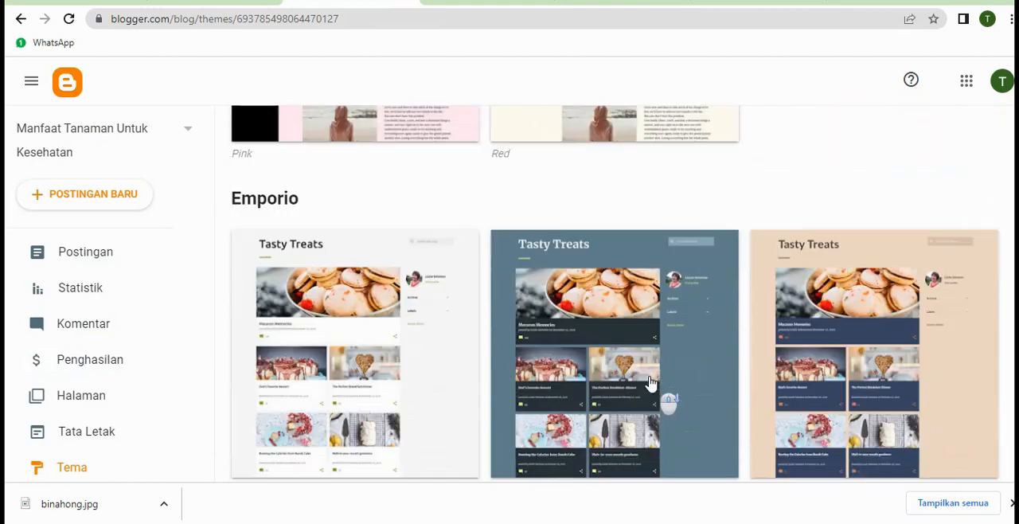
scroll(651, 383, down, 5)
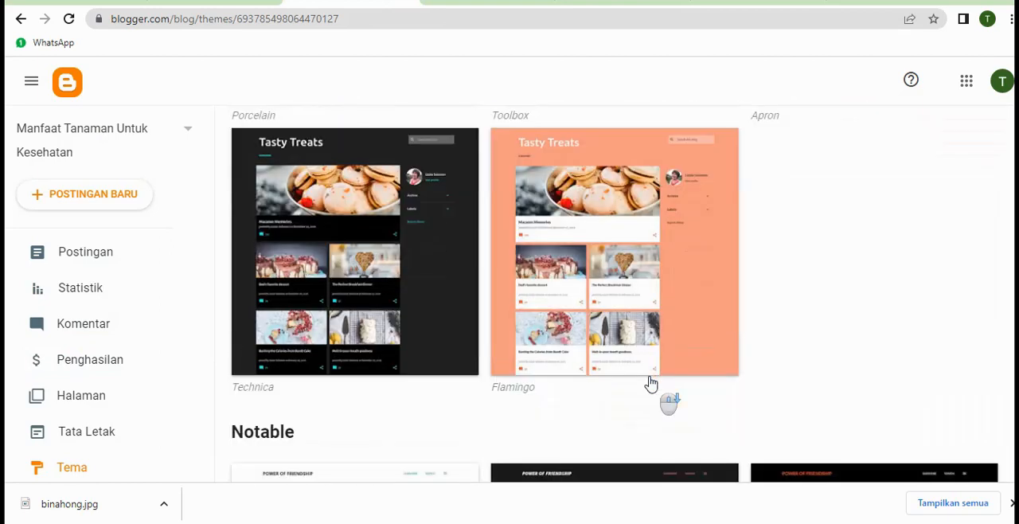
scroll(651, 384, down, 3)
scroll(650, 384, down, 2)
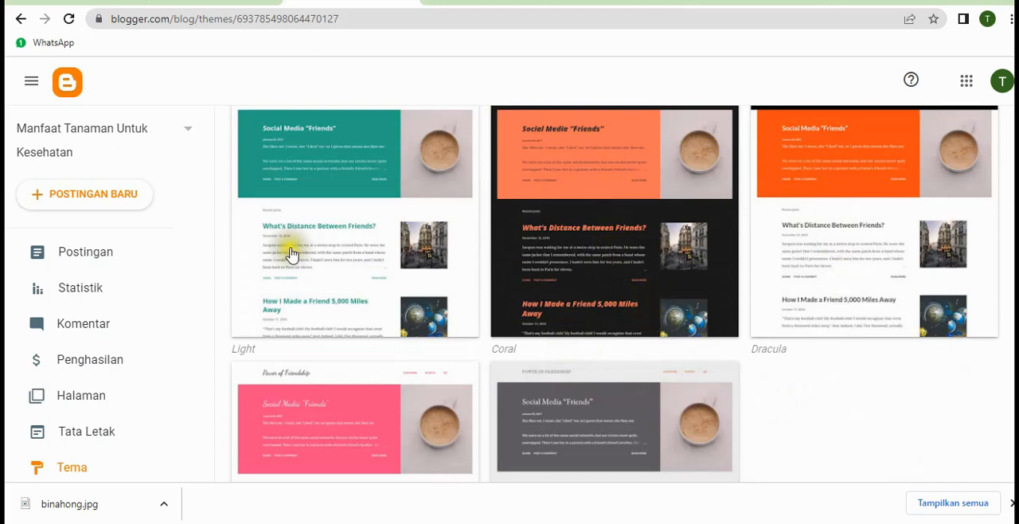
click(353, 201)
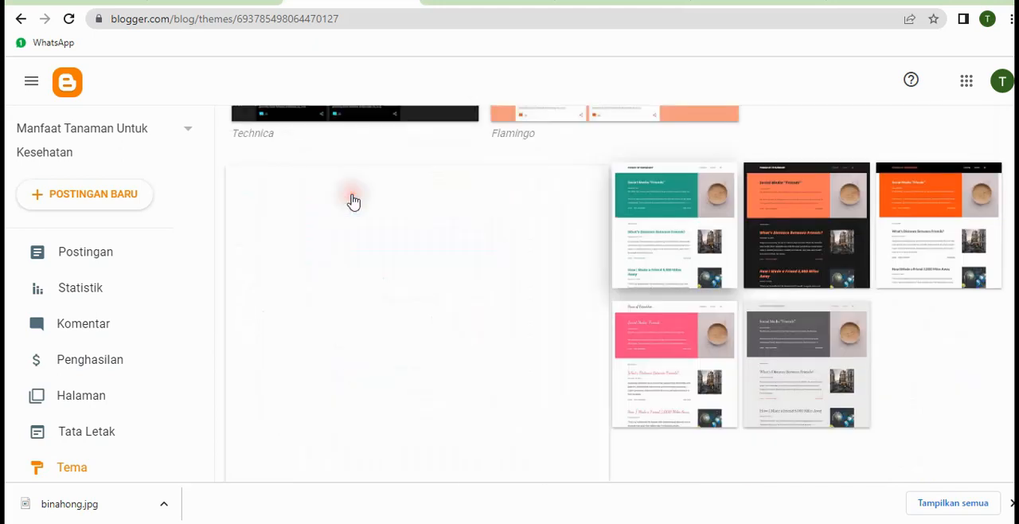
scroll(775, 365, down, 5)
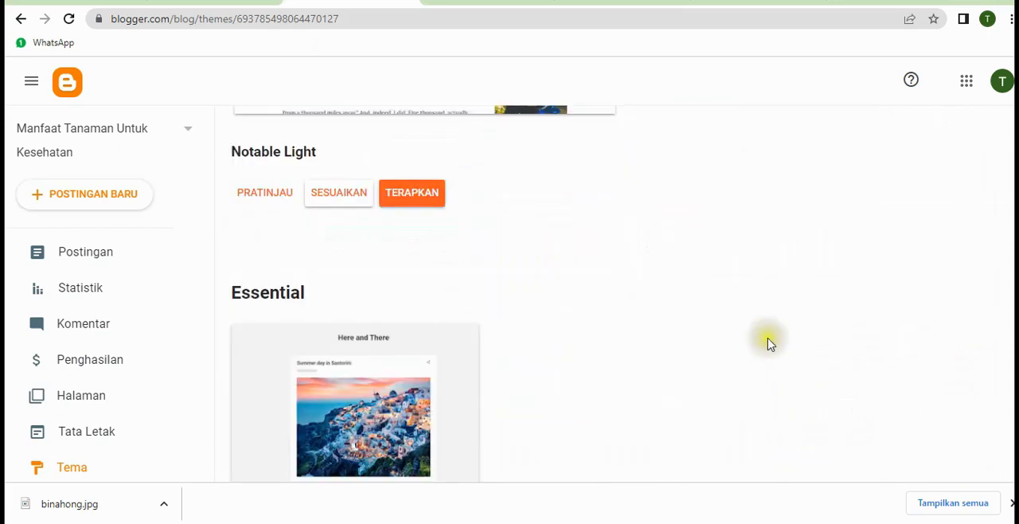
scroll(769, 342, up, 3)
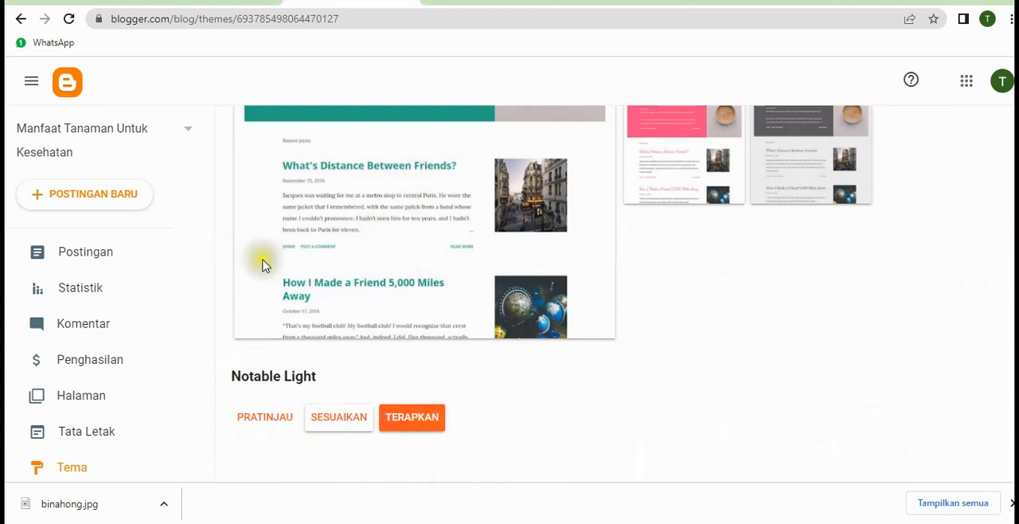
click(412, 423)
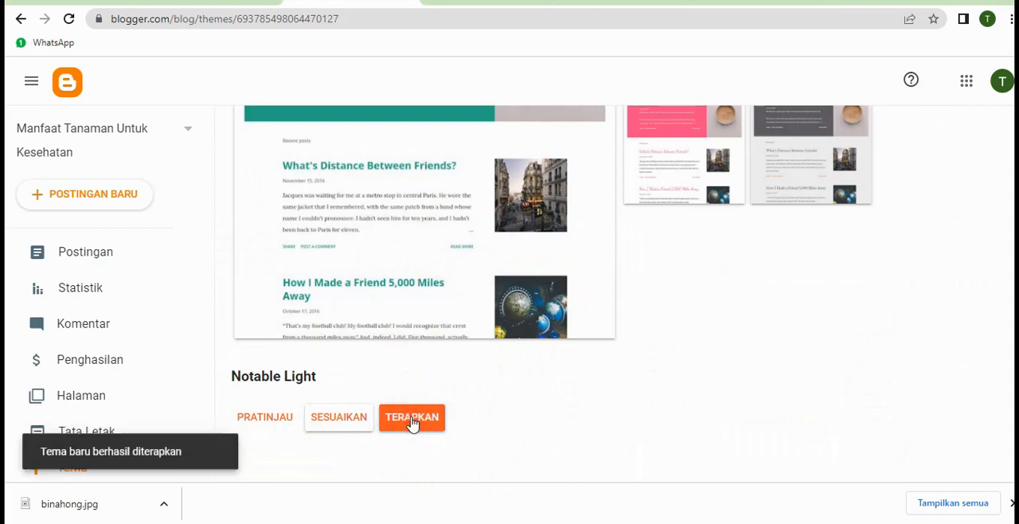
Open the live blog and examine how its home page and the binahong post look in the applied theme
click(82, 390)
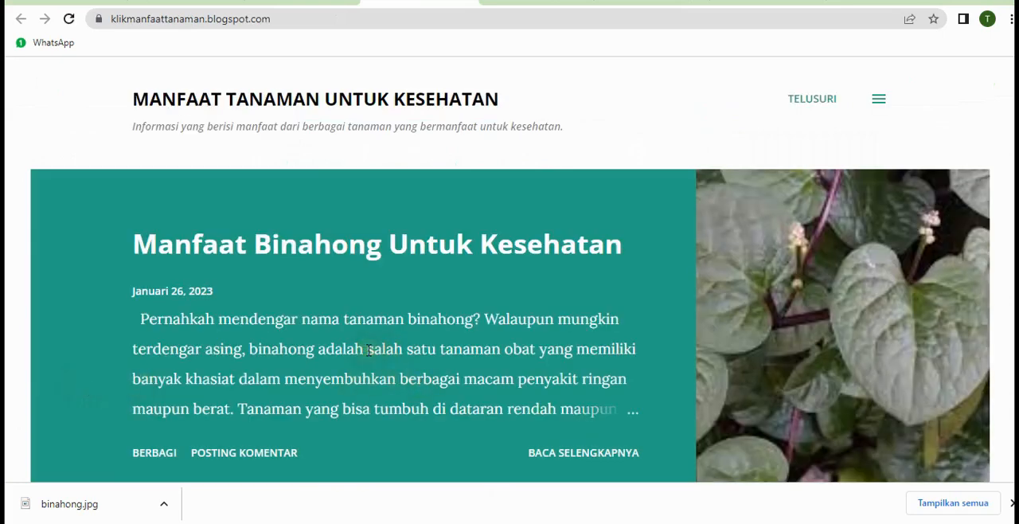
scroll(452, 319, down, 3)
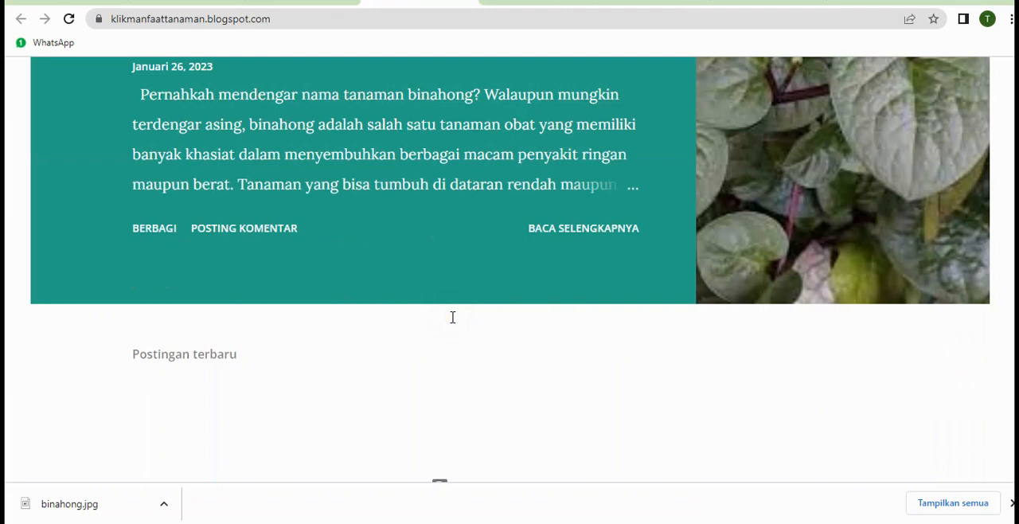
scroll(452, 319, down, 1)
scroll(510, 269, up, 4)
scroll(510, 270, down, 4)
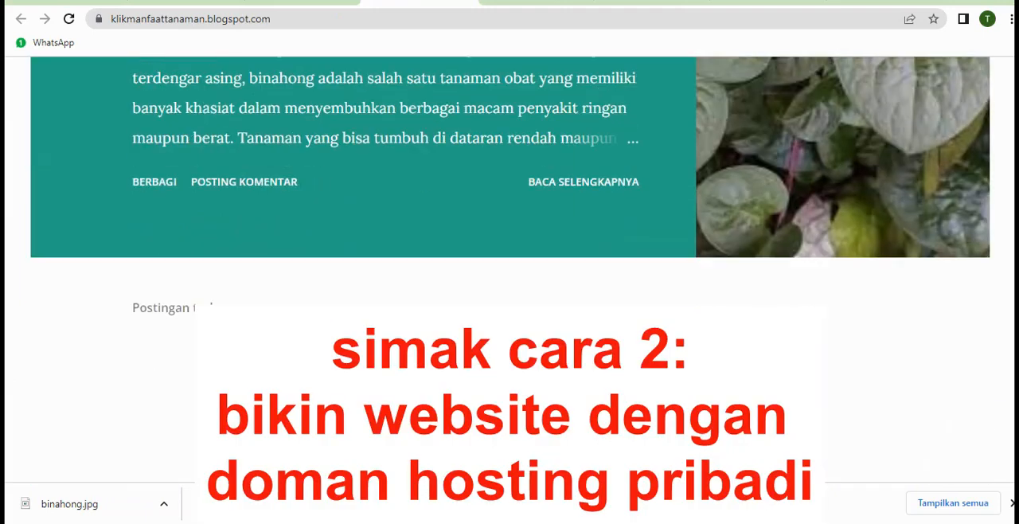
scroll(509, 269, up, 4)
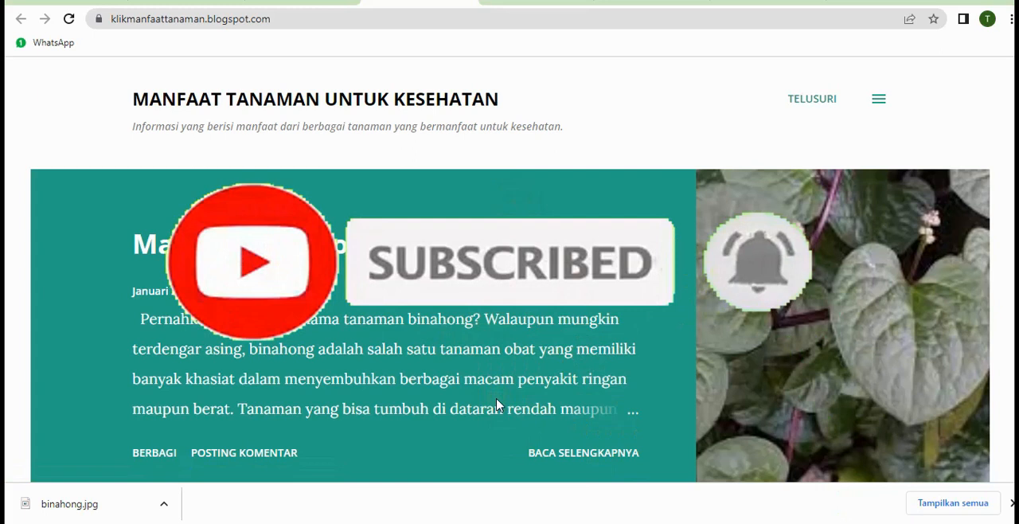
scroll(491, 398, down, 2)
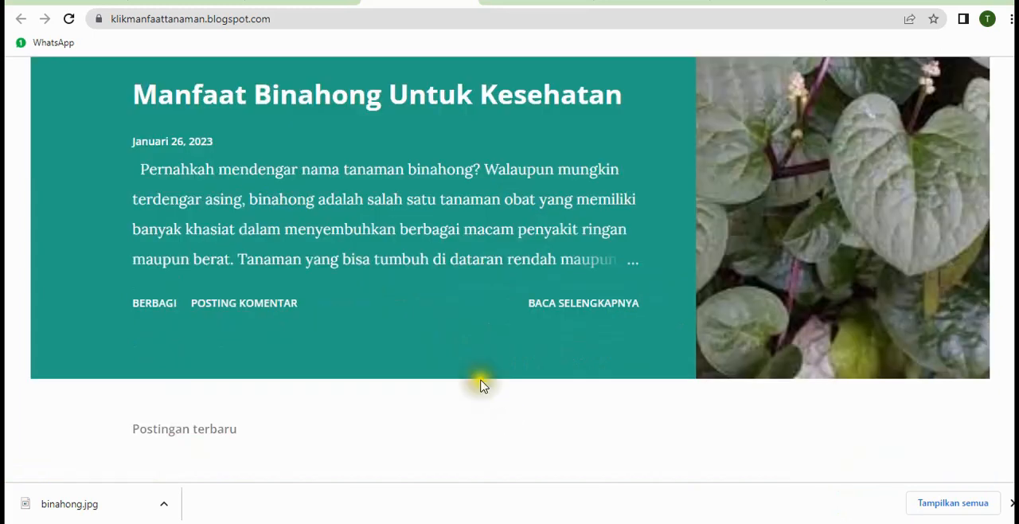
scroll(444, 339, up, 2)
scroll(444, 339, down, 3)
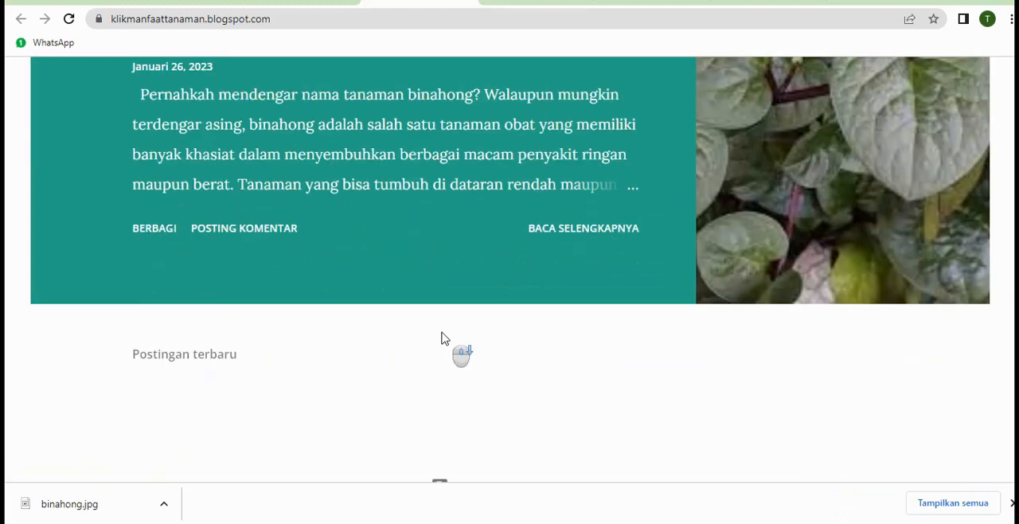
scroll(444, 339, up, 3)
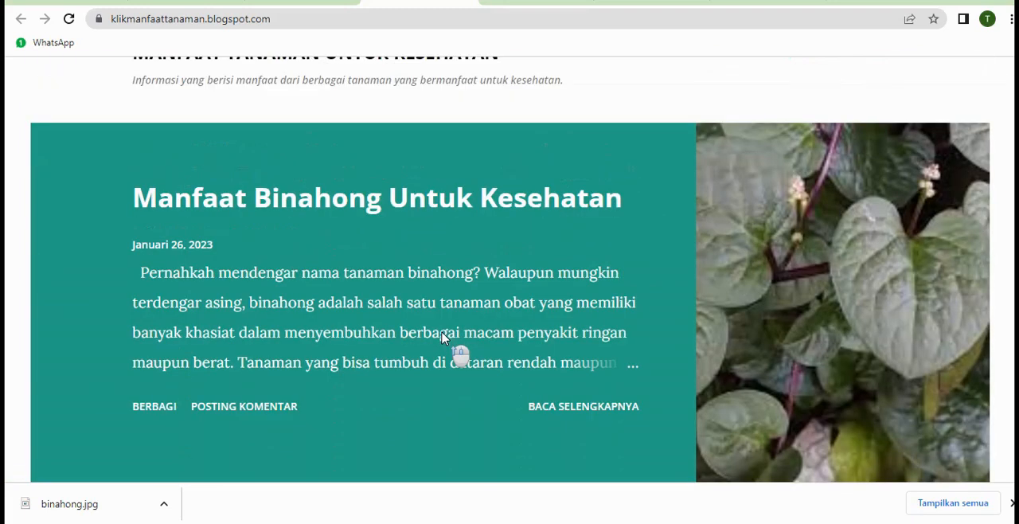